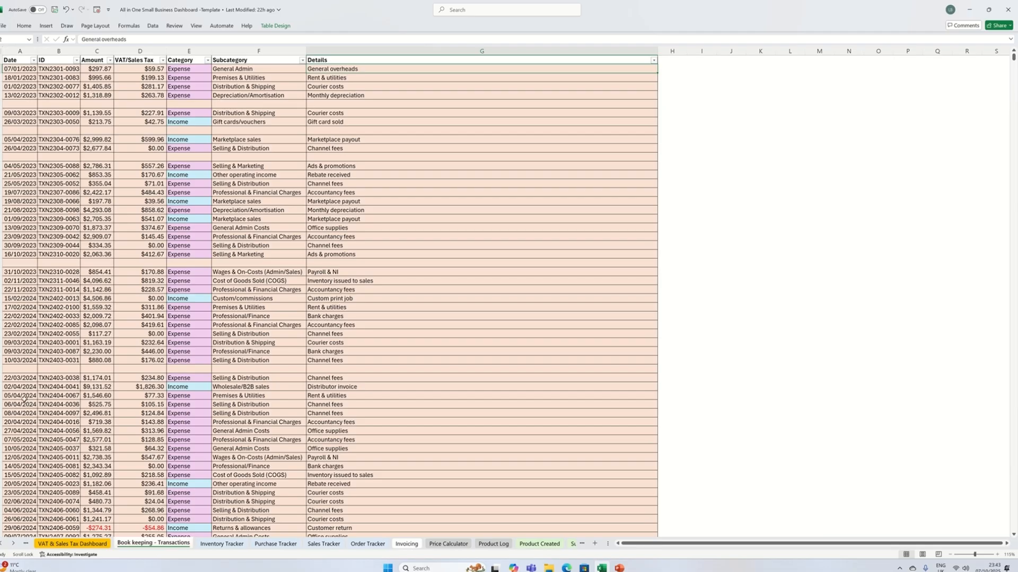
- Go to the Setup sheet and view the currency choices offered in the Set Currency cell
left_click(4, 544)
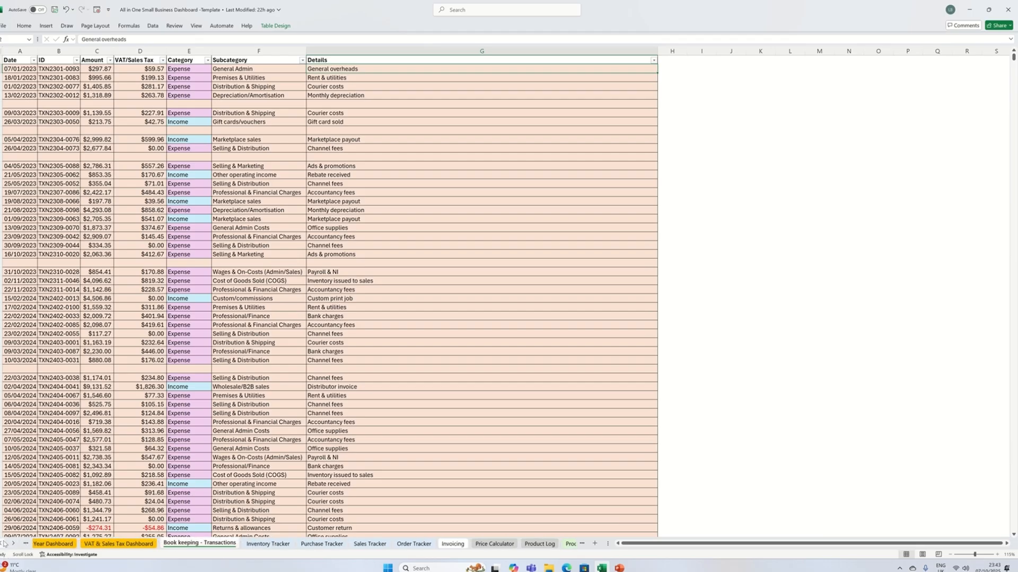
left_click(4, 544)
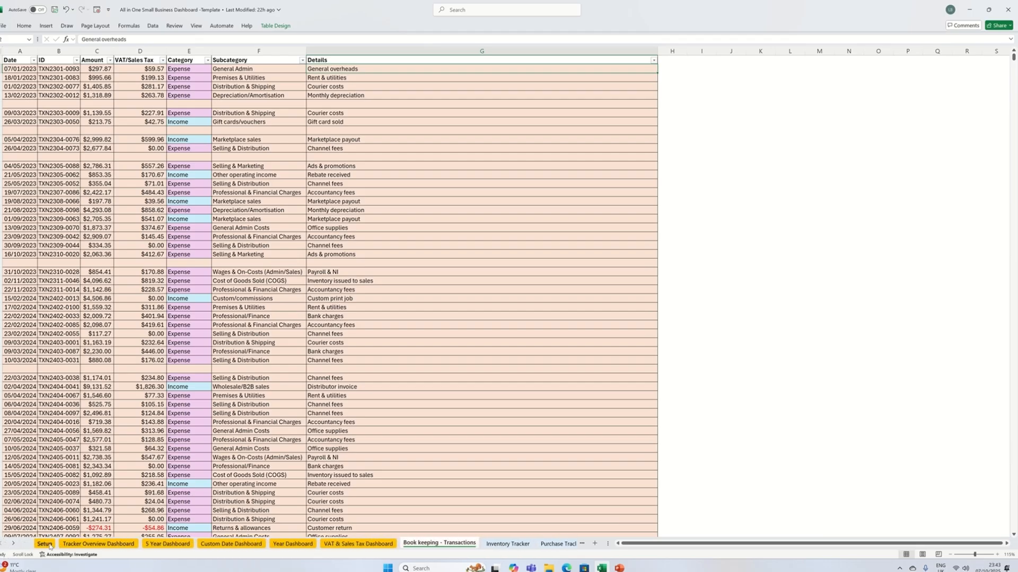
left_click(48, 544)
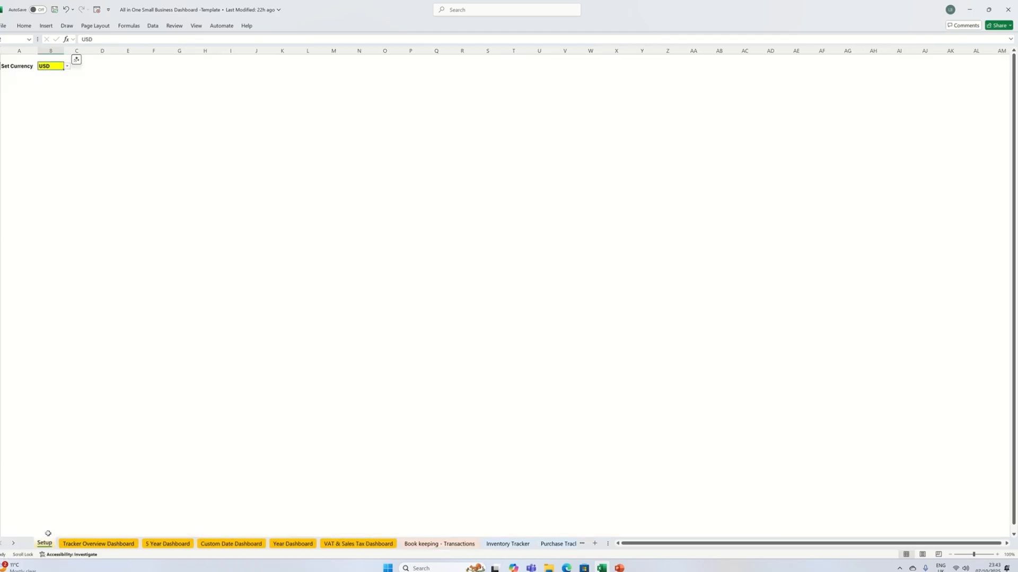
left_click(67, 66)
- Go to the Book keeping - Transactions sheet and view the Category choices for the first transaction
left_click(13, 543)
left_click(13, 543)
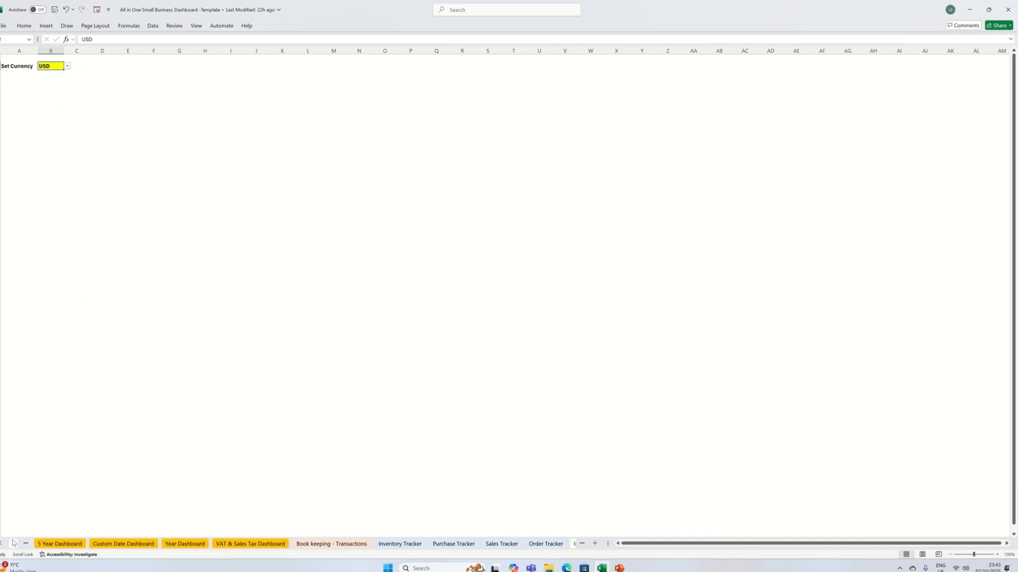
left_click(13, 543)
left_click(13, 544)
left_click(13, 543)
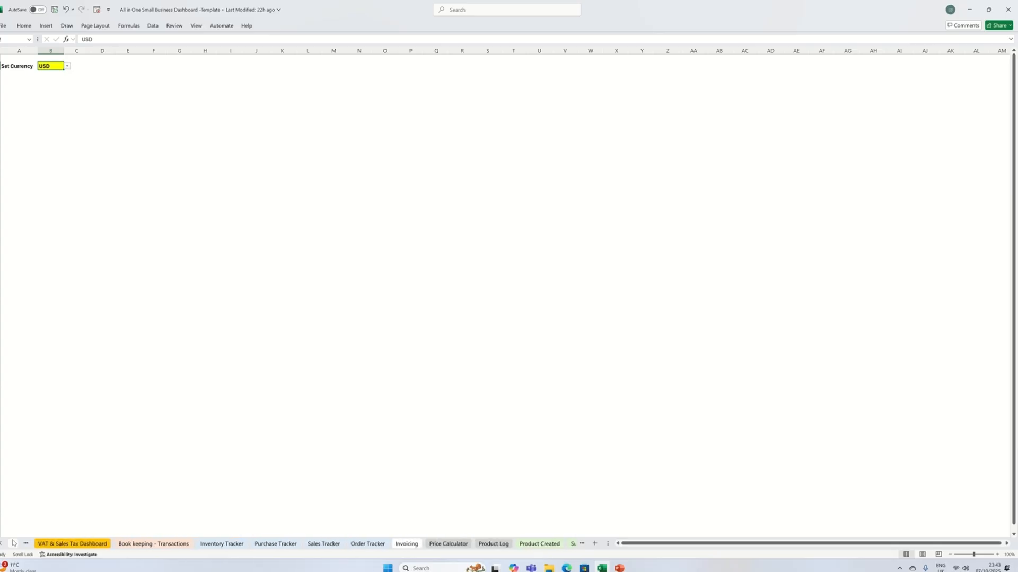
left_click(14, 543)
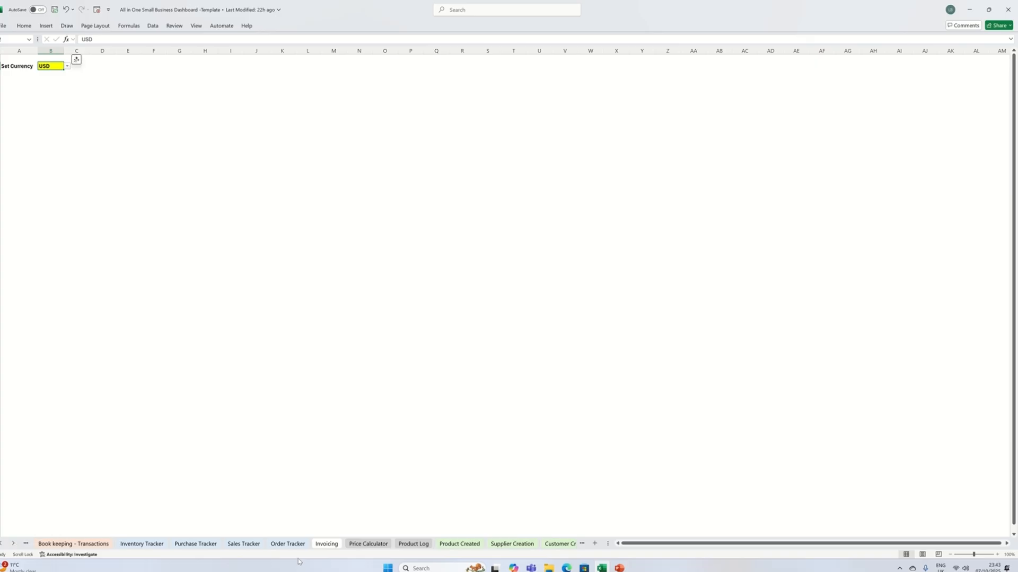
left_click(73, 544)
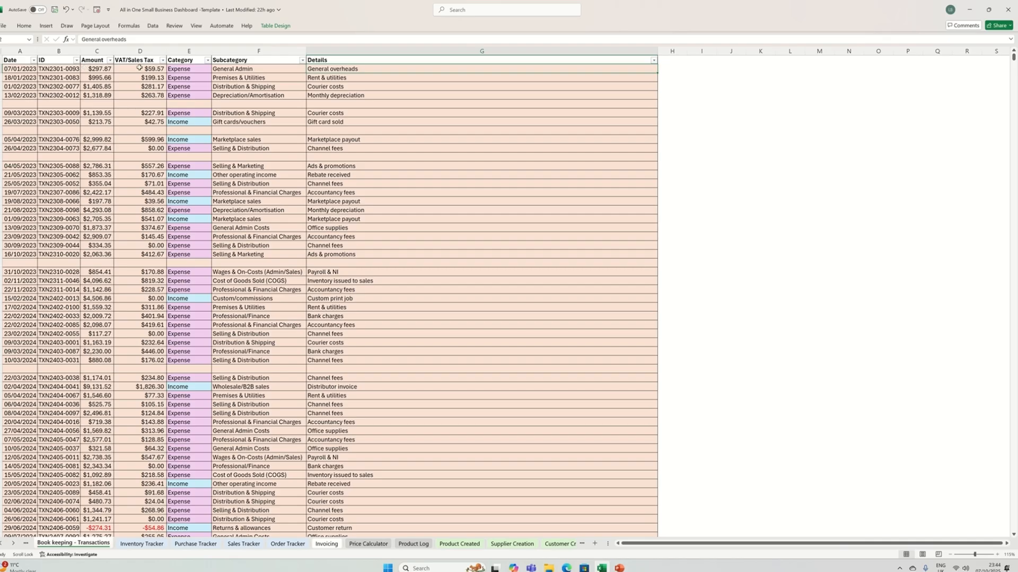
left_click(188, 67)
left_click(216, 69)
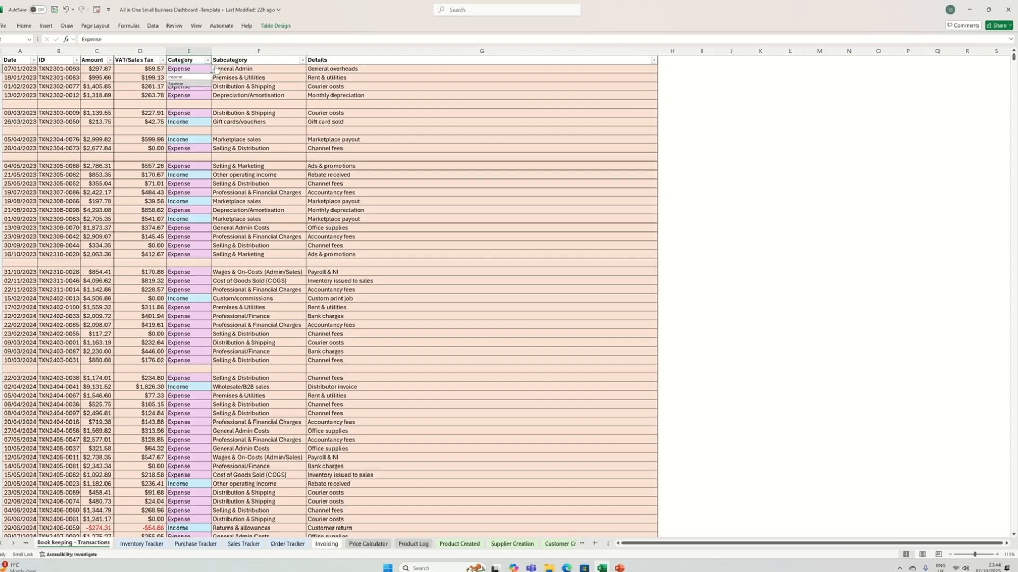
left_click(215, 69)
- View the Subcategory choices for the first transaction without changing its entry
left_click(260, 70)
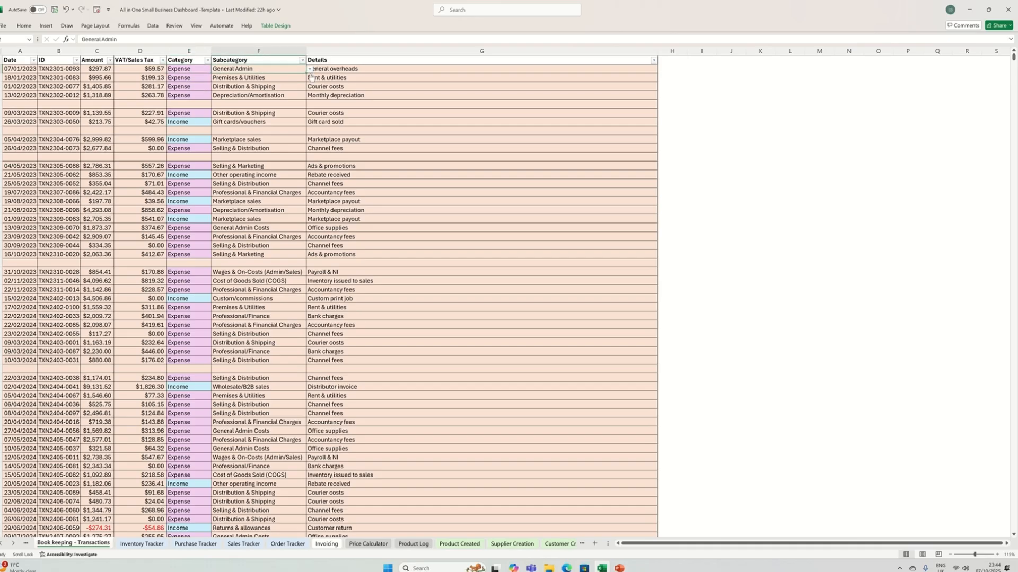
left_click(311, 69)
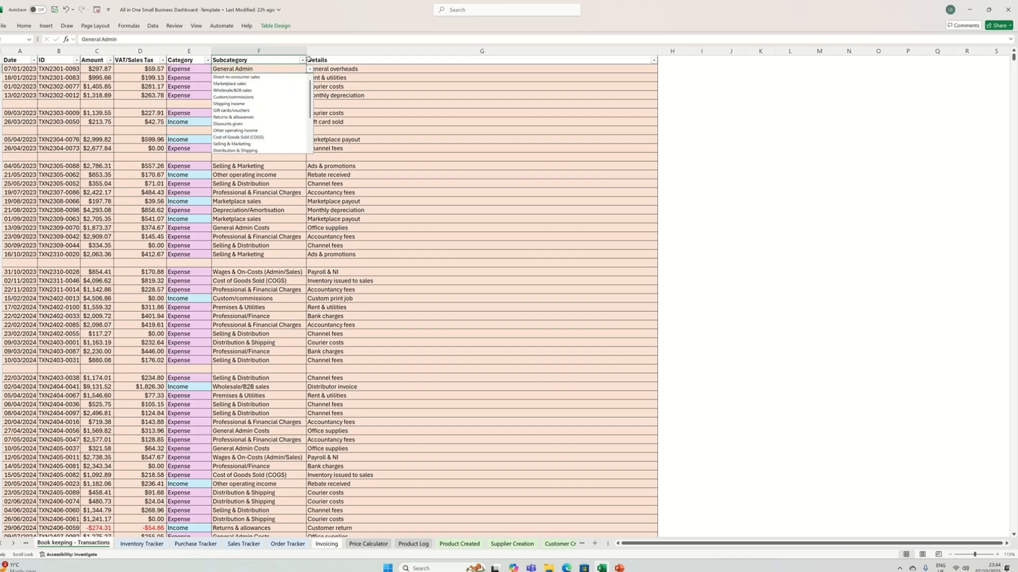
left_click(341, 77)
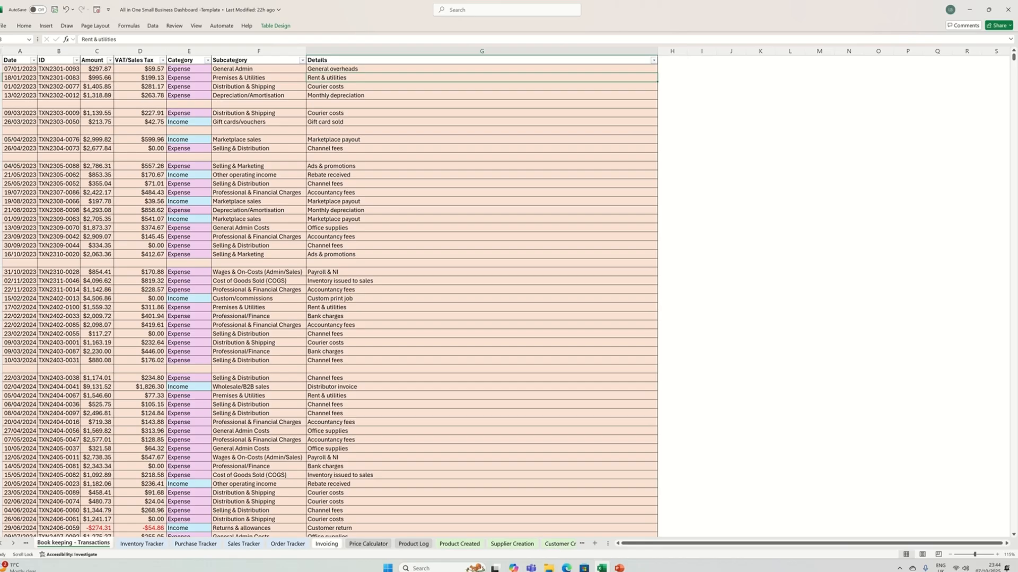
- Go to the Inventory Tracker sheet and view the Type choices for the Eye Lashes item
left_click(158, 545)
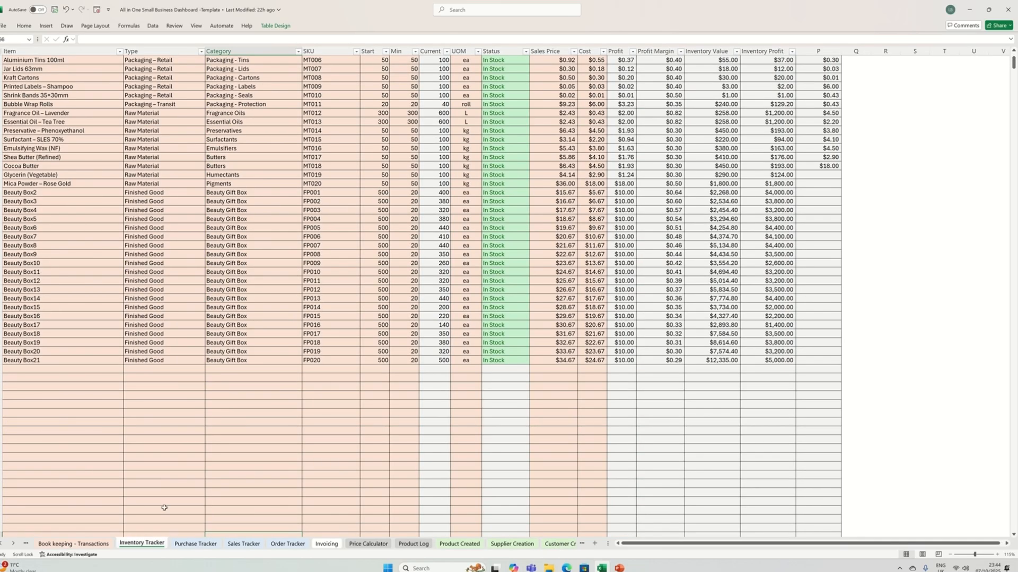
scroll(189, 317, "up", 4)
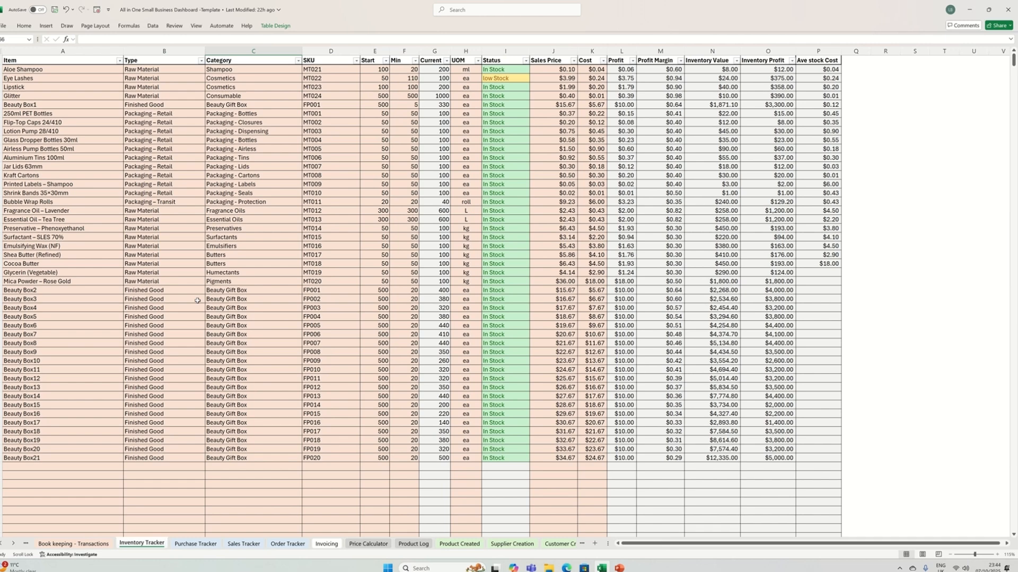
left_click(40, 78)
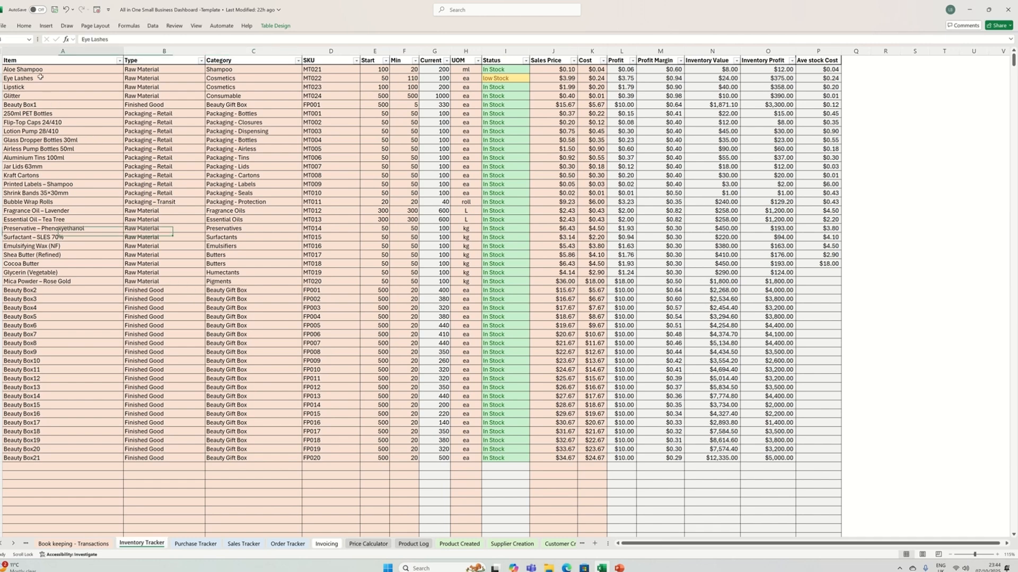
left_click(142, 79)
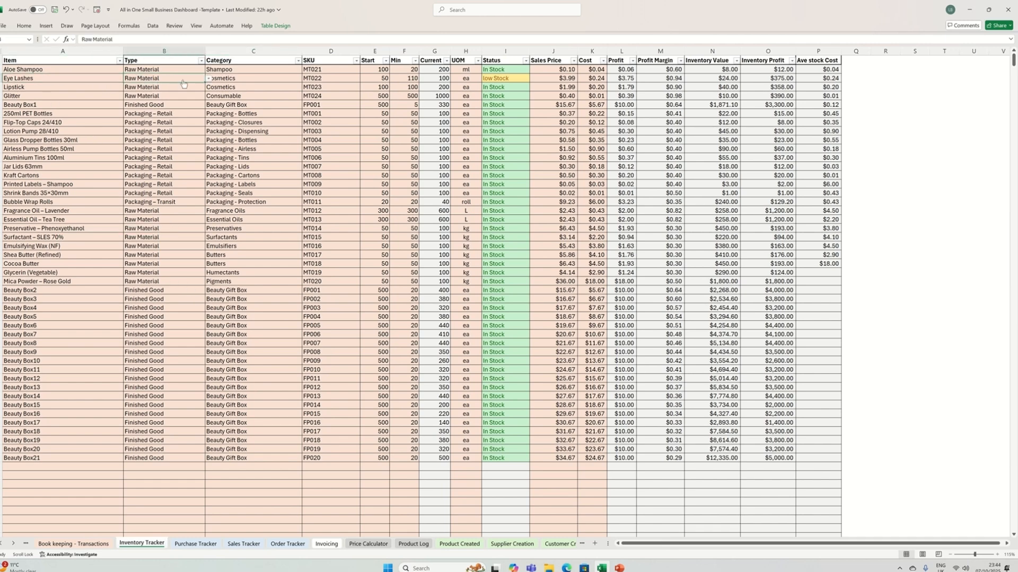
left_click(209, 79)
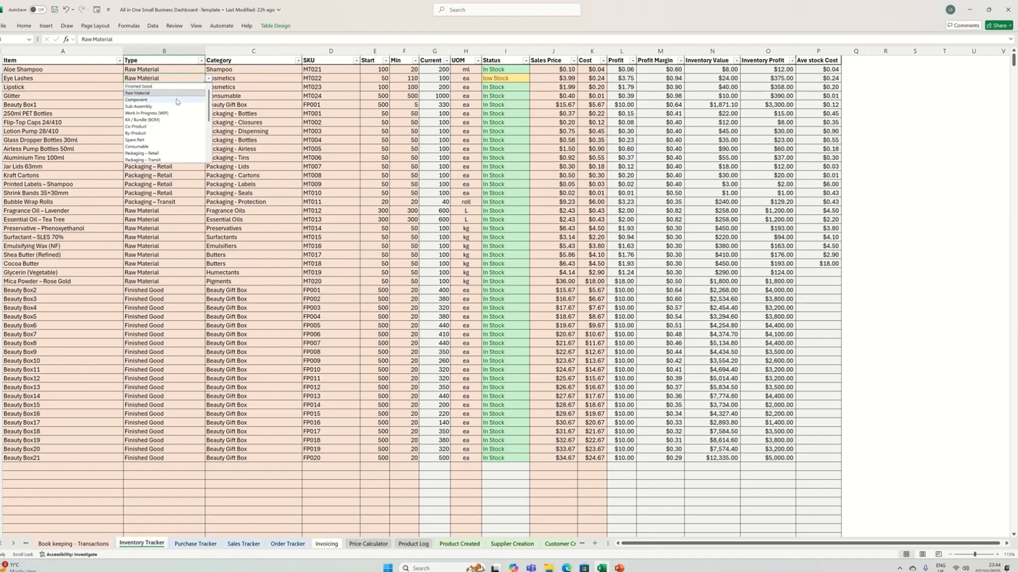
- Examine the inventory's Category, SKU, Start, Min and Current columns and the unit-of-measure choices for Lipstick
left_click(240, 87)
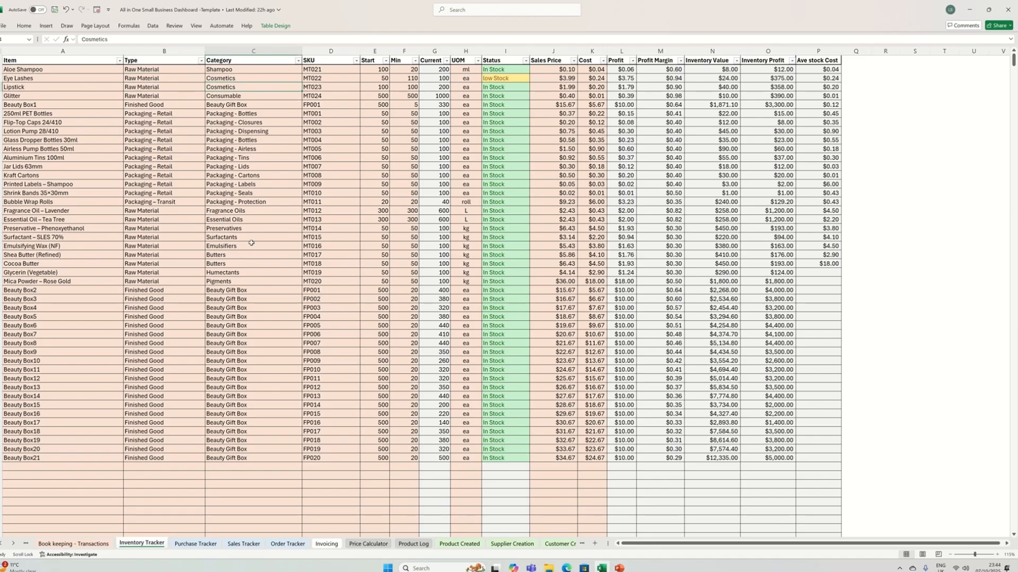
left_click(335, 98)
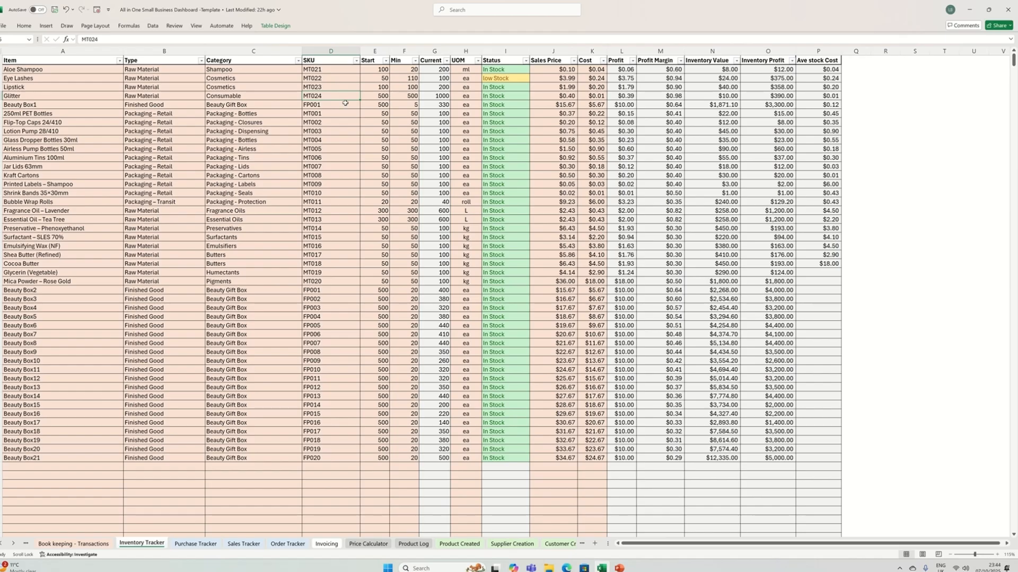
left_click(382, 112)
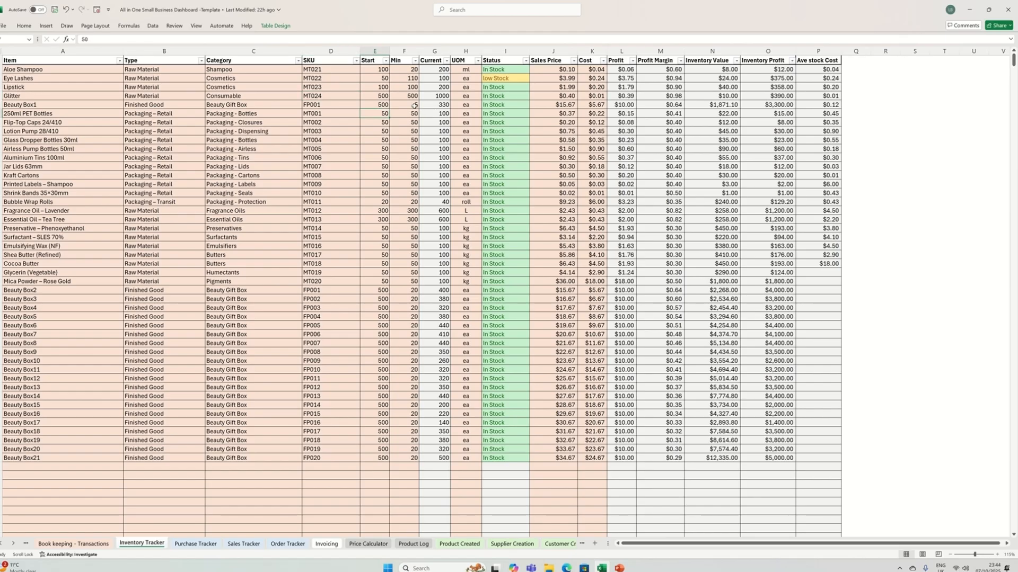
left_click(409, 90)
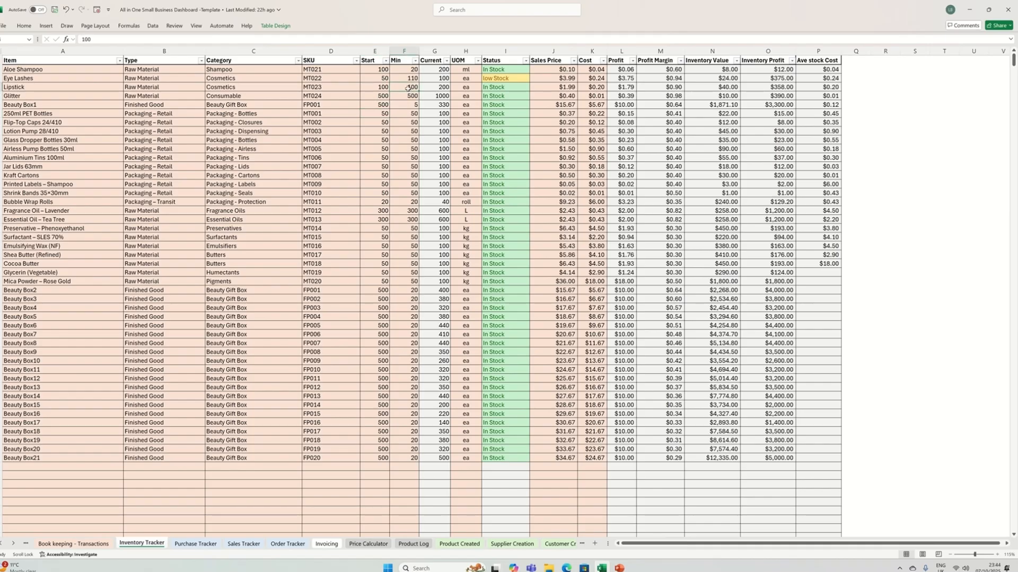
left_click(430, 89)
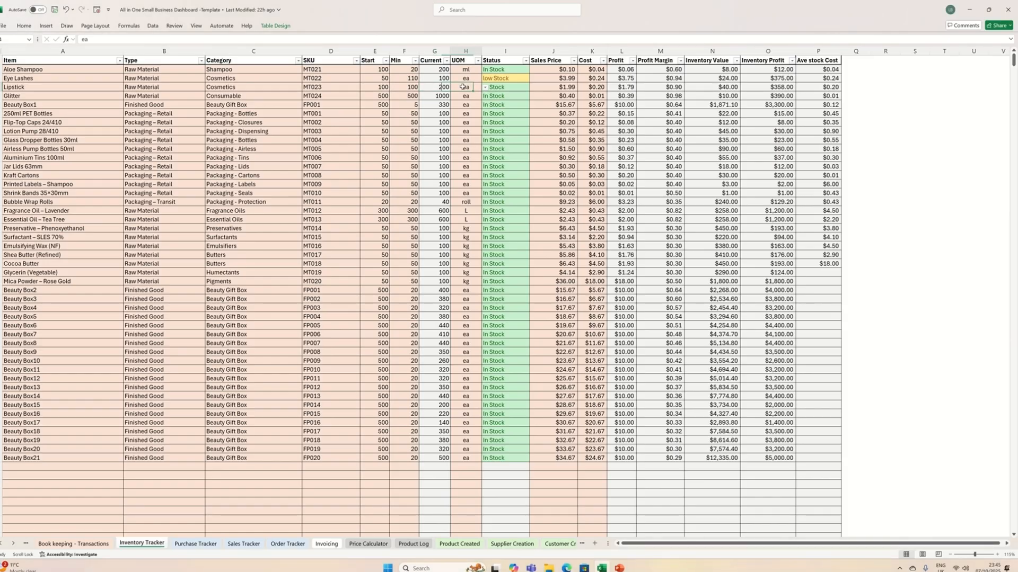
left_click(465, 88)
left_click(484, 87)
left_click(483, 88)
- Go to the Purchase Tracker sheet and look through the Status choices for the Jar Lids 63mm order
left_click(204, 546)
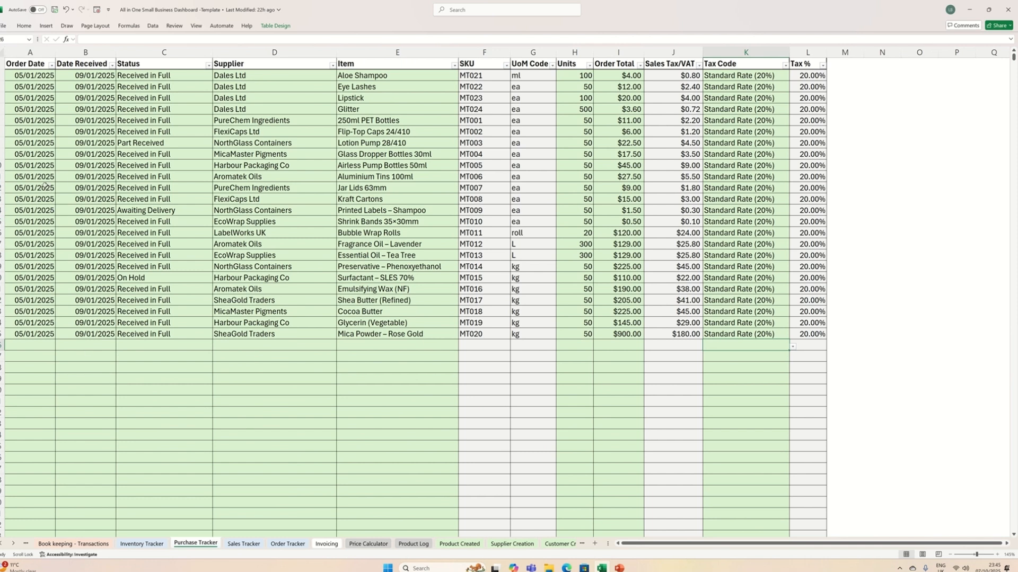
left_click(45, 187)
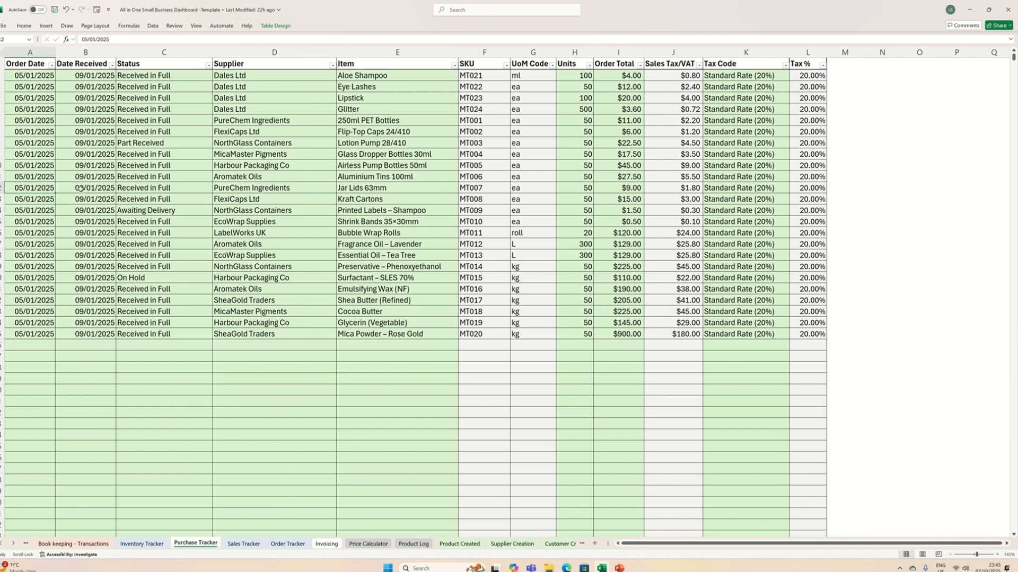
left_click(141, 188)
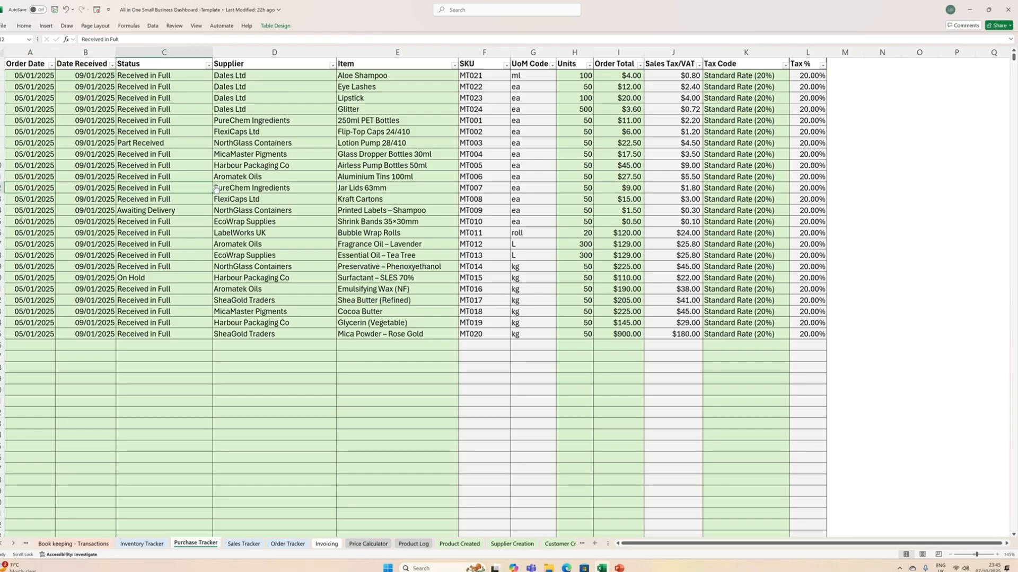
left_click(216, 189)
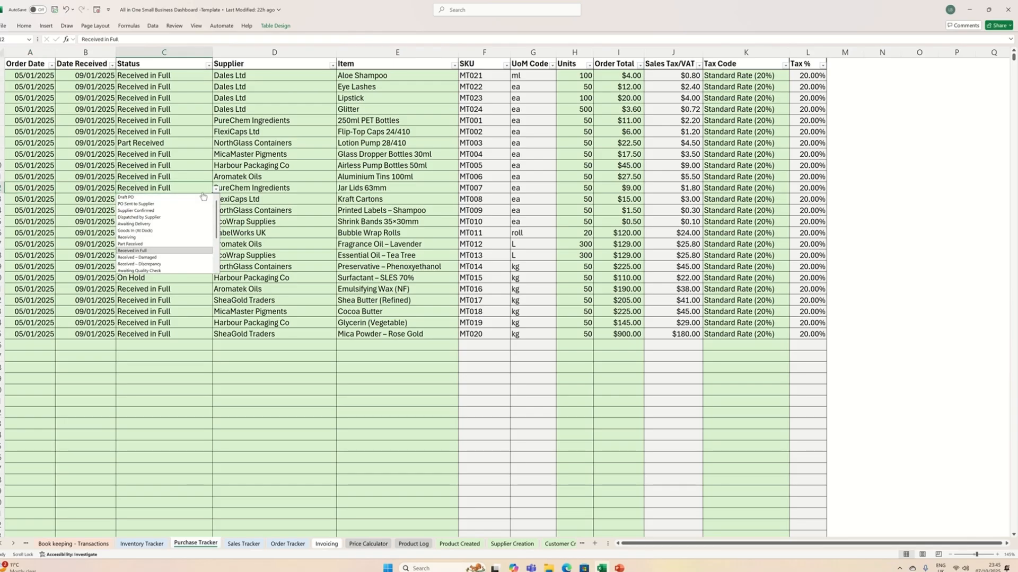
scroll(164, 236, "down", 1)
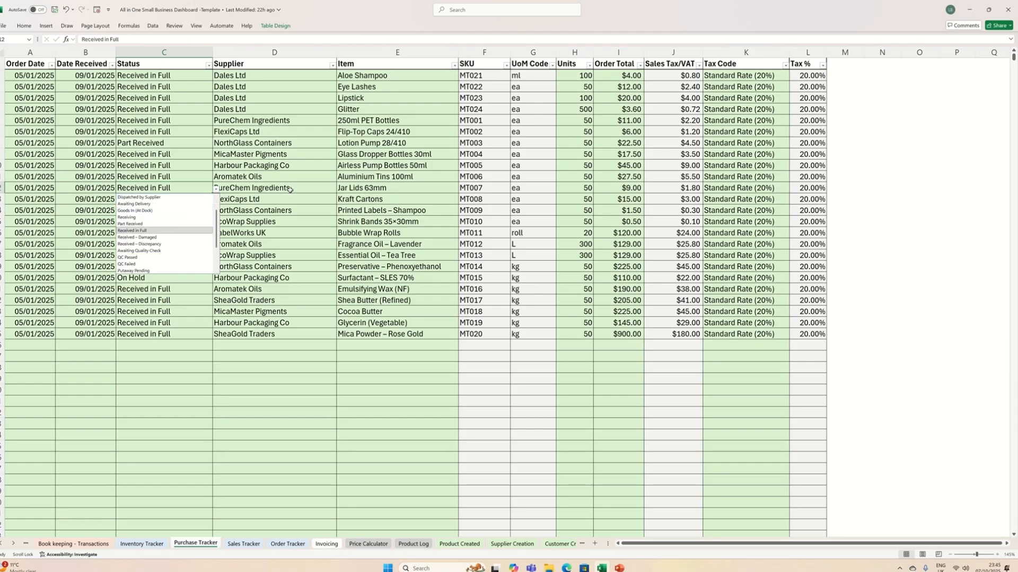
- View the Supplier and Item choices for the Jar Lids 63mm purchase order
left_click(290, 189)
left_click(340, 189)
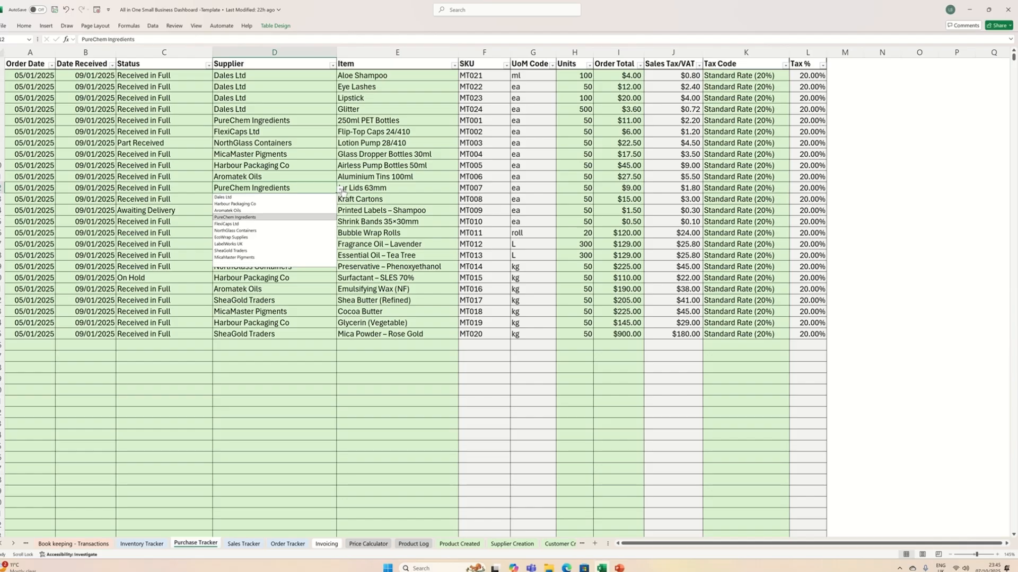
left_click(362, 192)
key("alt+Down")
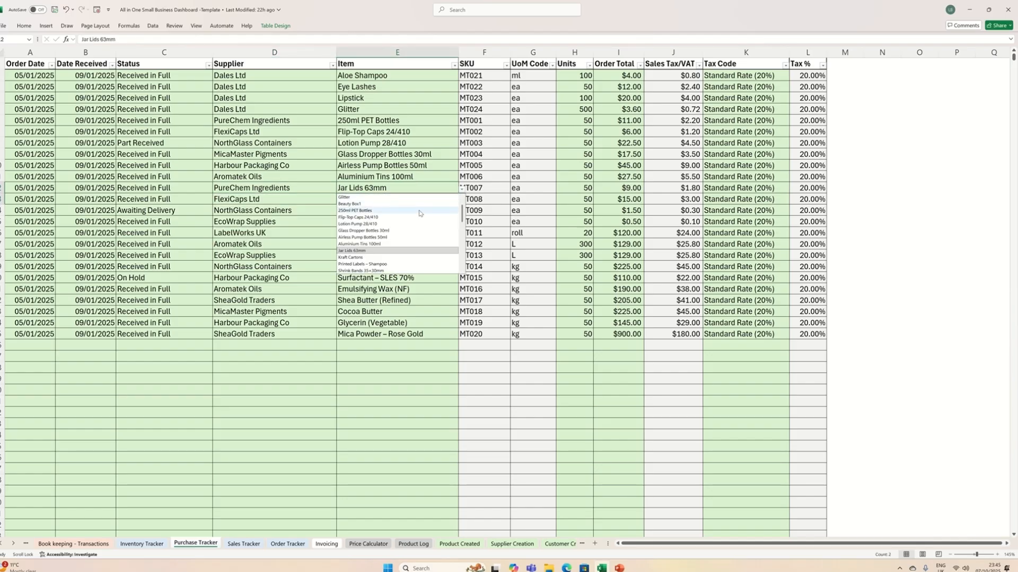
scroll(393, 218, "up", 1)
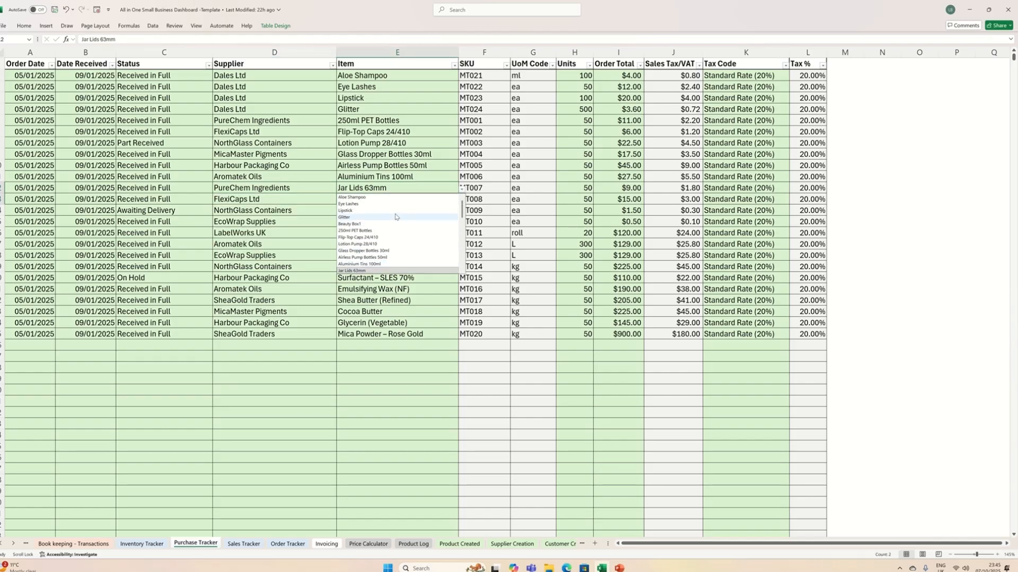
left_click(426, 164)
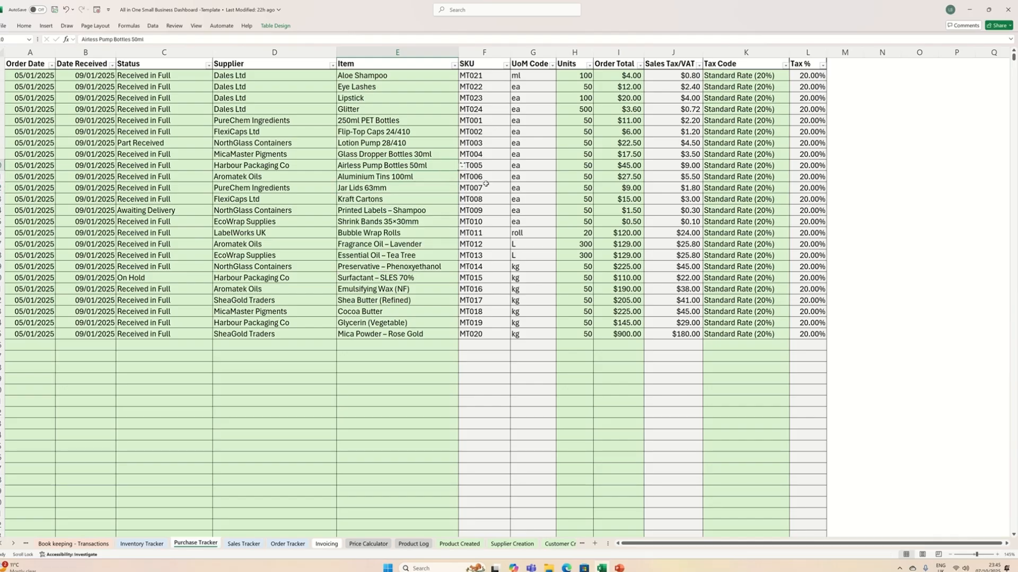
- Inspect the Jar Lids 63mm order's SKU, UoM Code, Units, Order Total and Sales Tax/VAT cells, and view its Tax Code choices
left_click(486, 185)
left_click(526, 187)
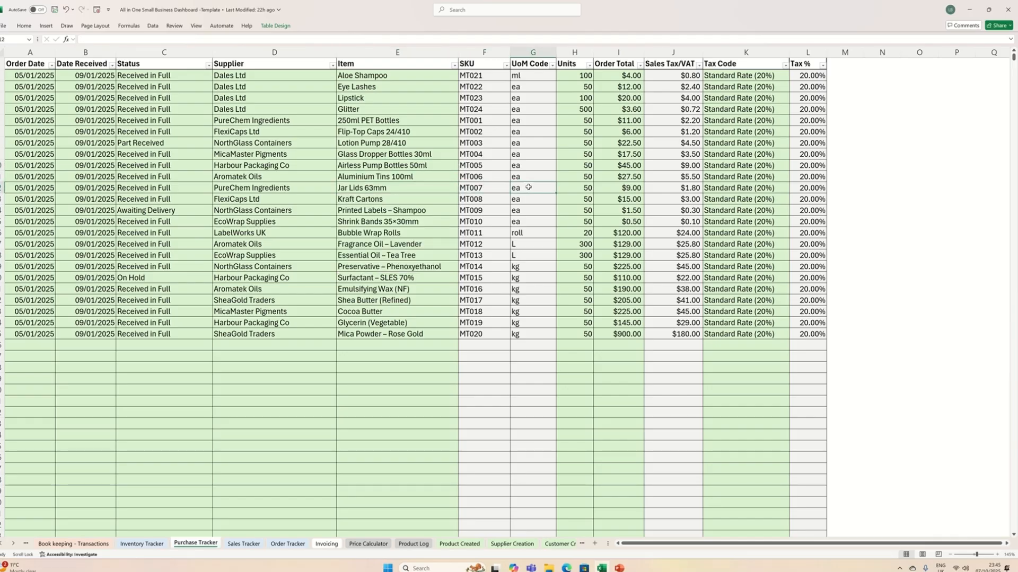
left_click(581, 190)
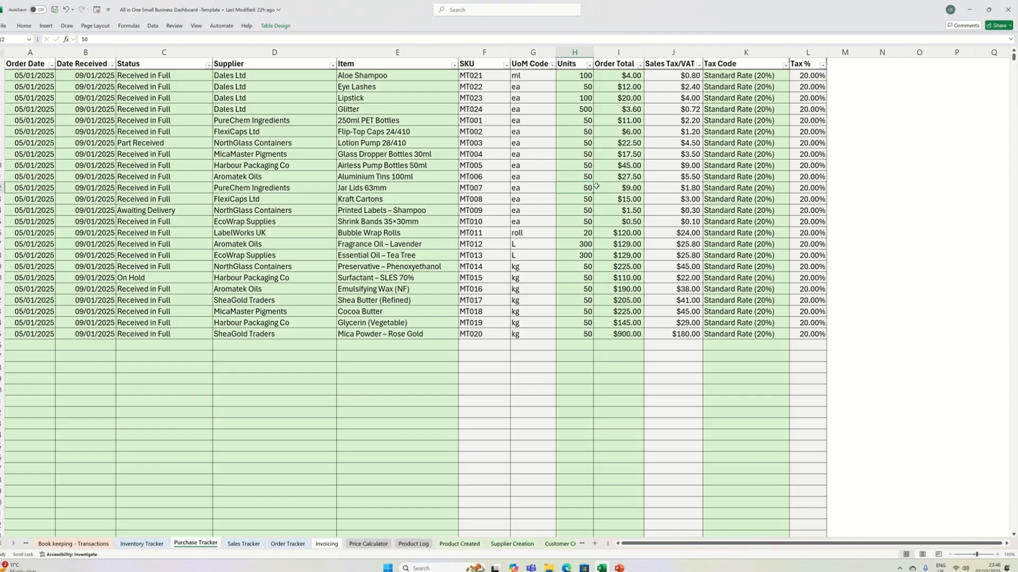
left_click(617, 184)
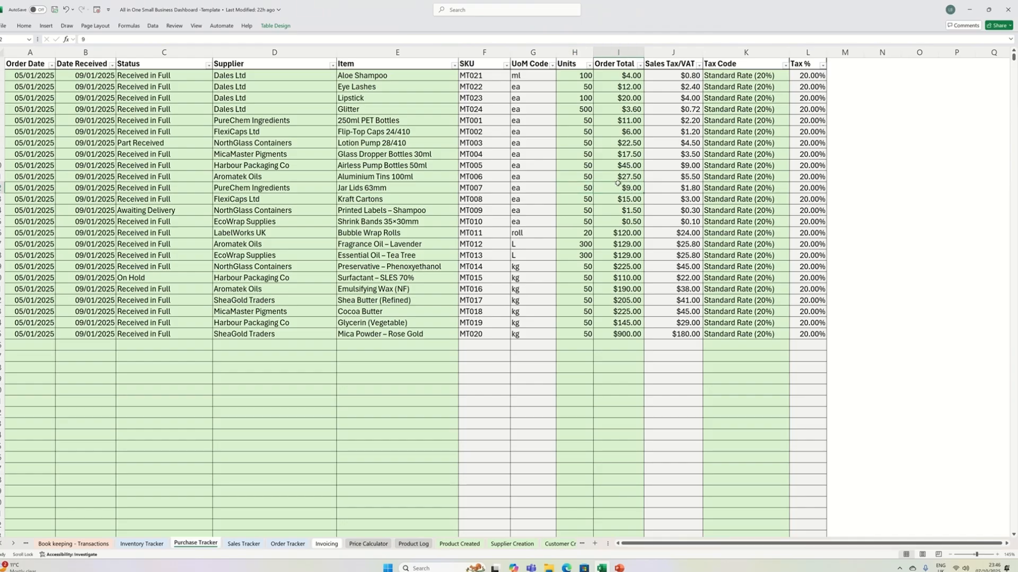
left_click(660, 186)
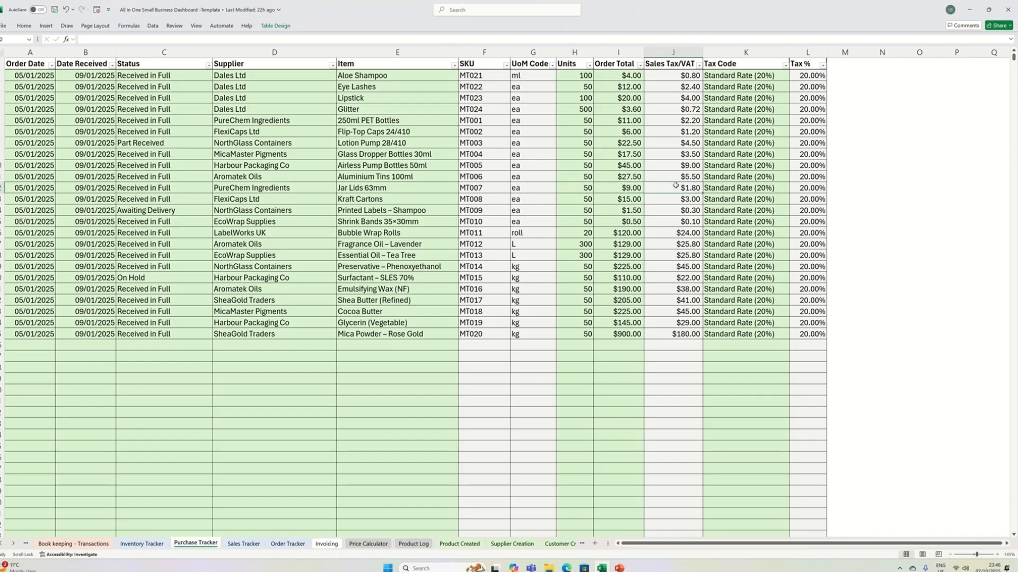
left_click(736, 188)
left_click(792, 189)
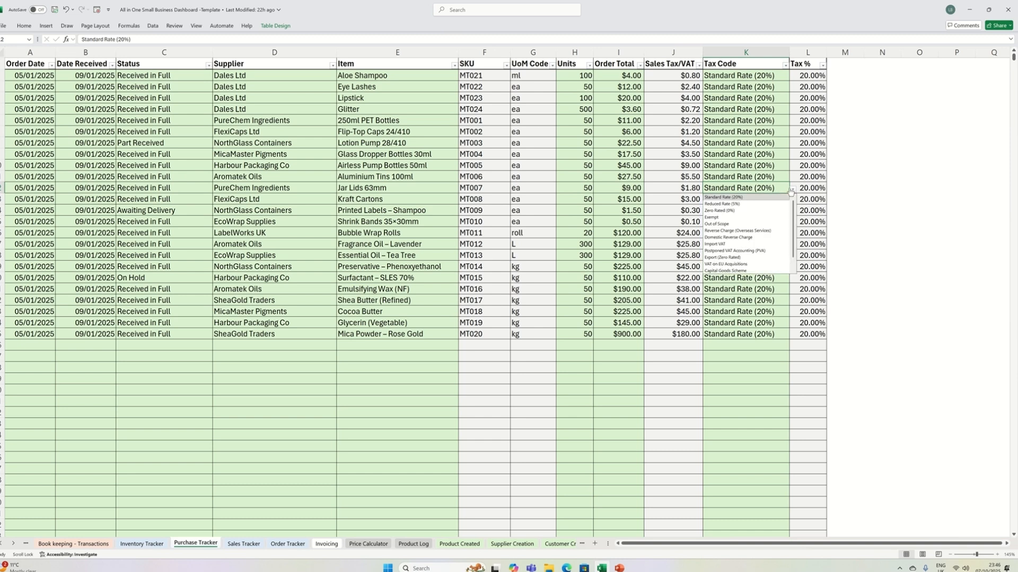
- Go to the Sales Tracker sheet and clear the Returned mark for order 018
left_click(629, 279)
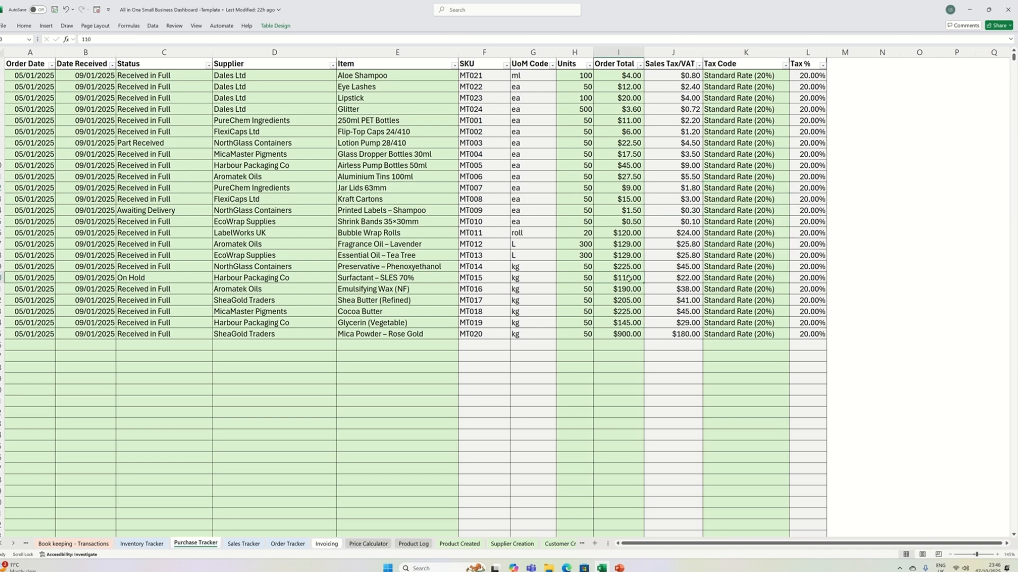
left_click(247, 545)
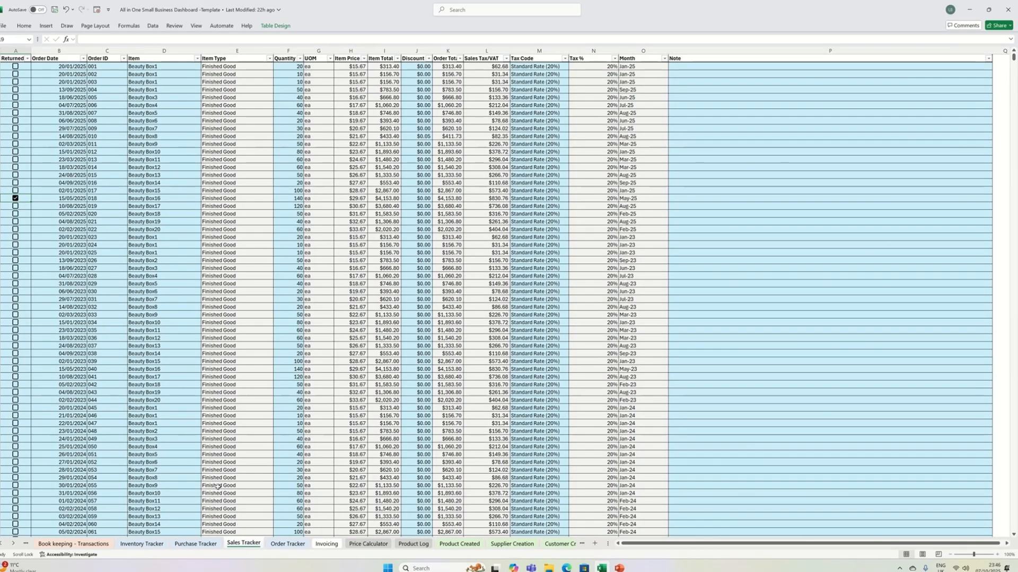
left_click(15, 198)
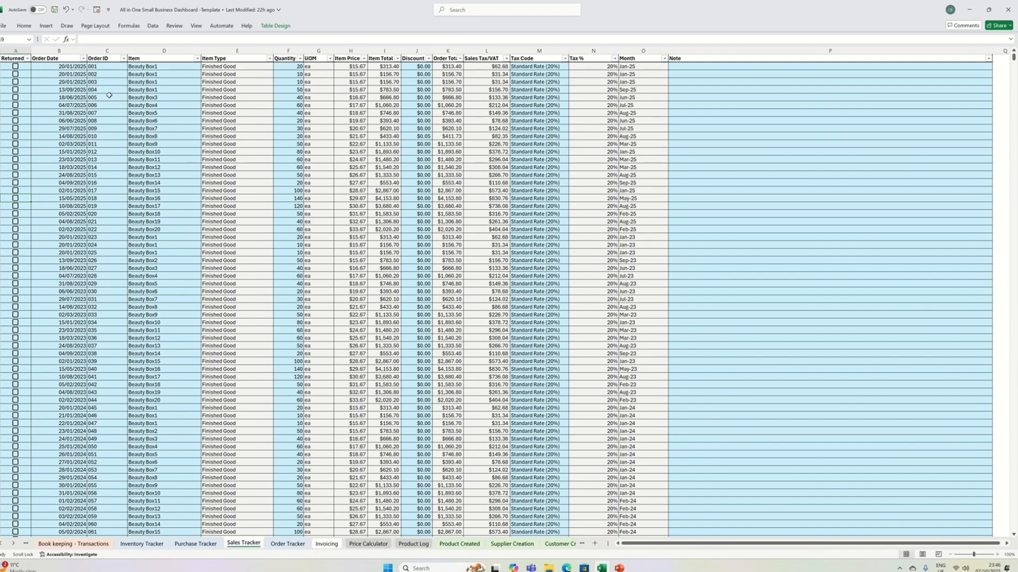
- Inspect order 002's Order Date and Order ID cells, and view its Item choices
left_click(72, 73)
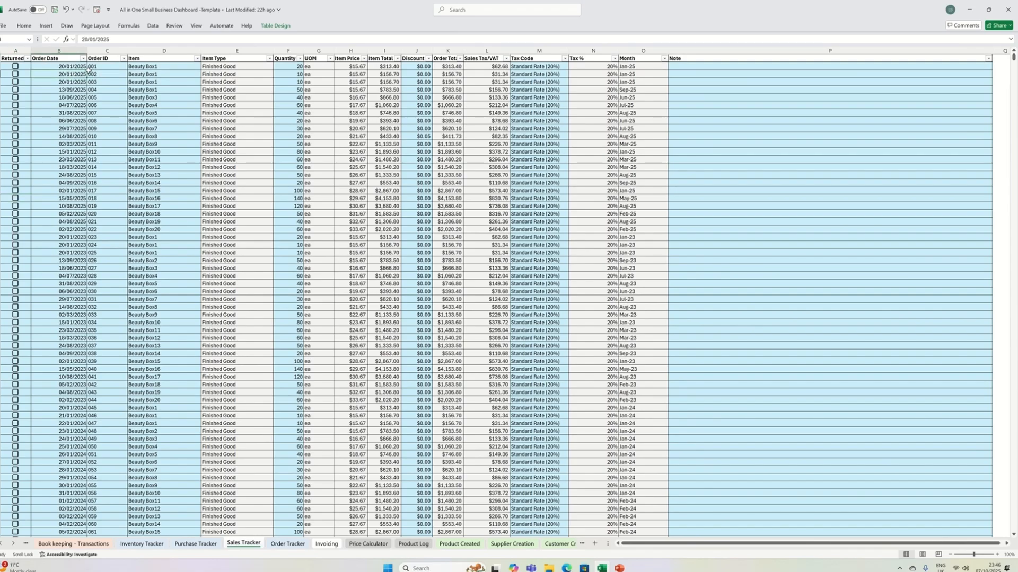
left_click(119, 74)
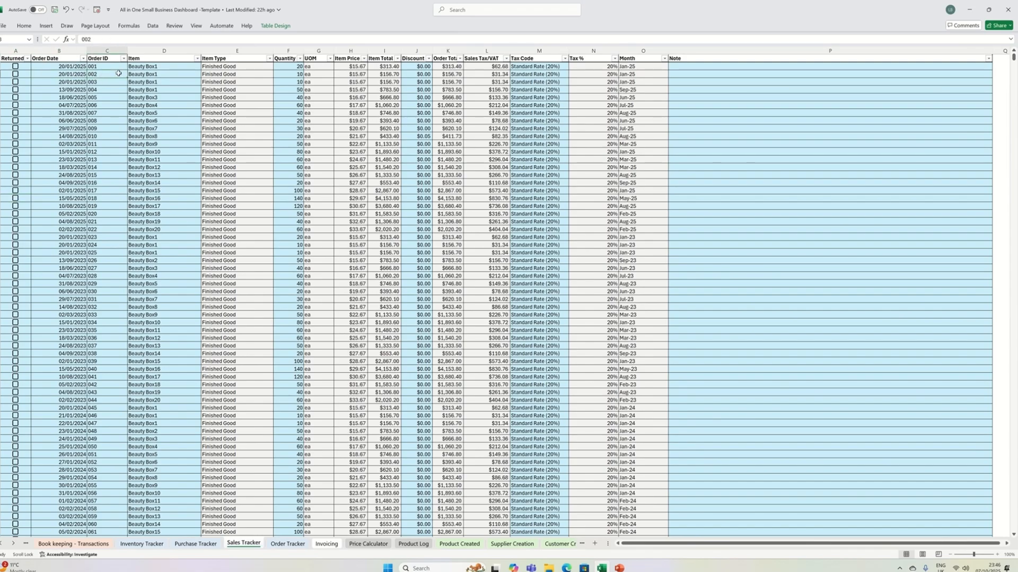
left_click(139, 74)
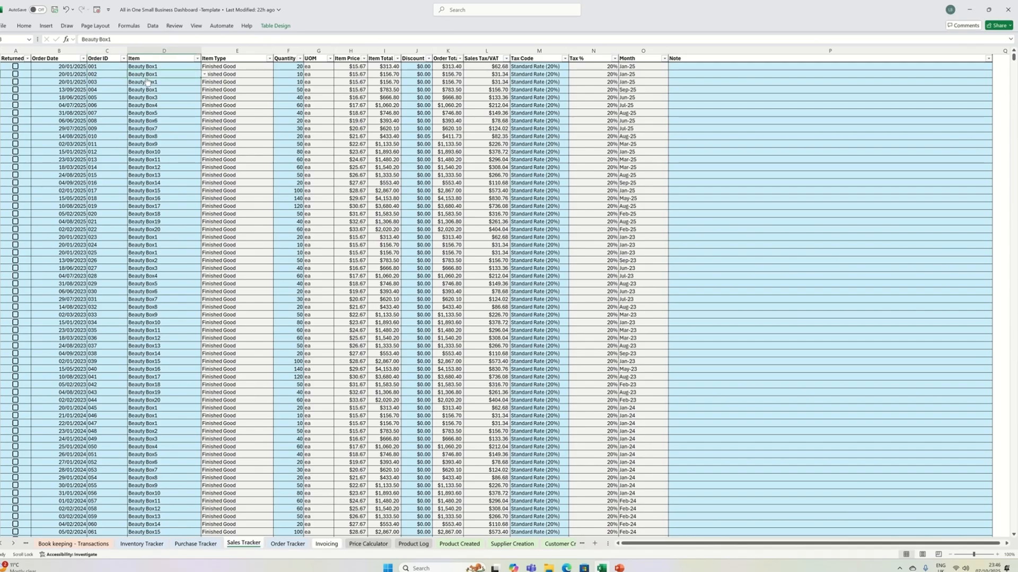
left_click(204, 75)
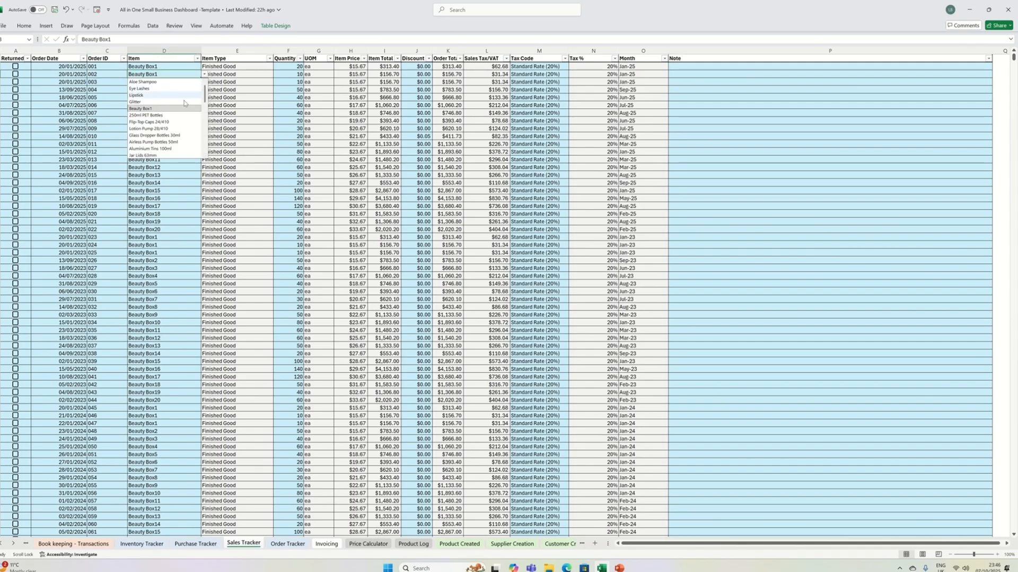
left_click(240, 100)
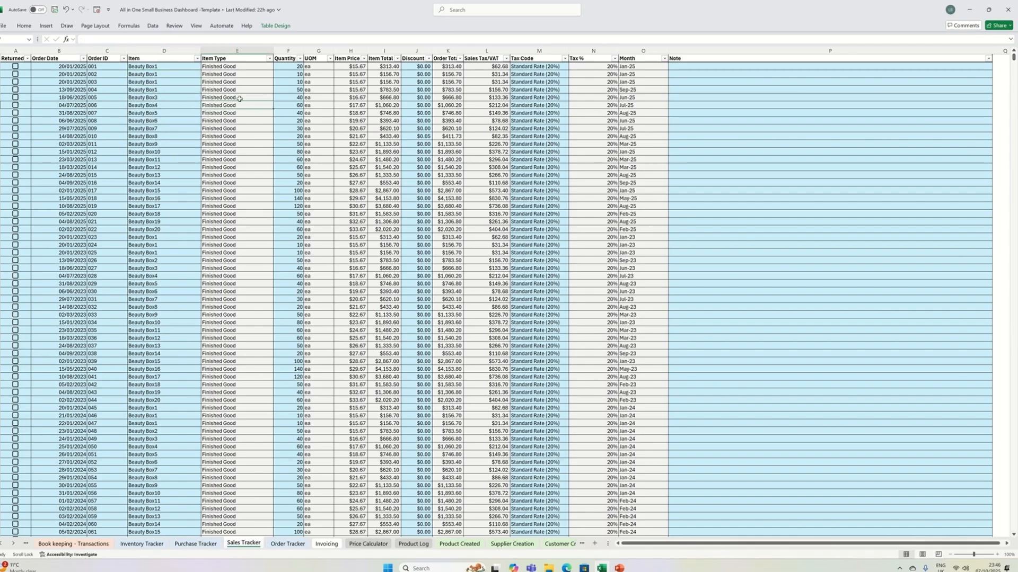
- Examine the Quantity, Discount, Order Total and Sales Tax/VAT columns of the sales table
left_click(299, 90)
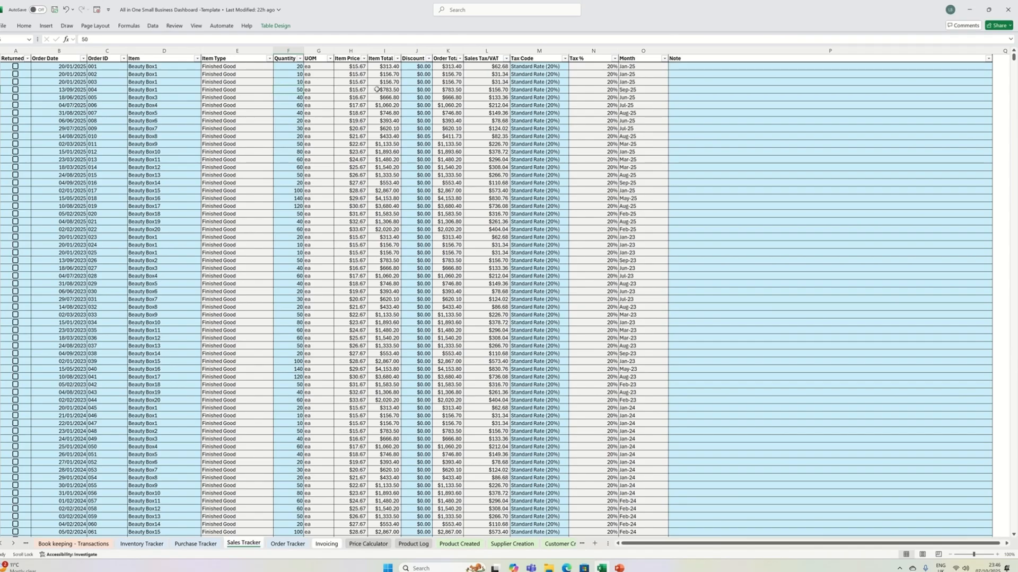
left_click(417, 83)
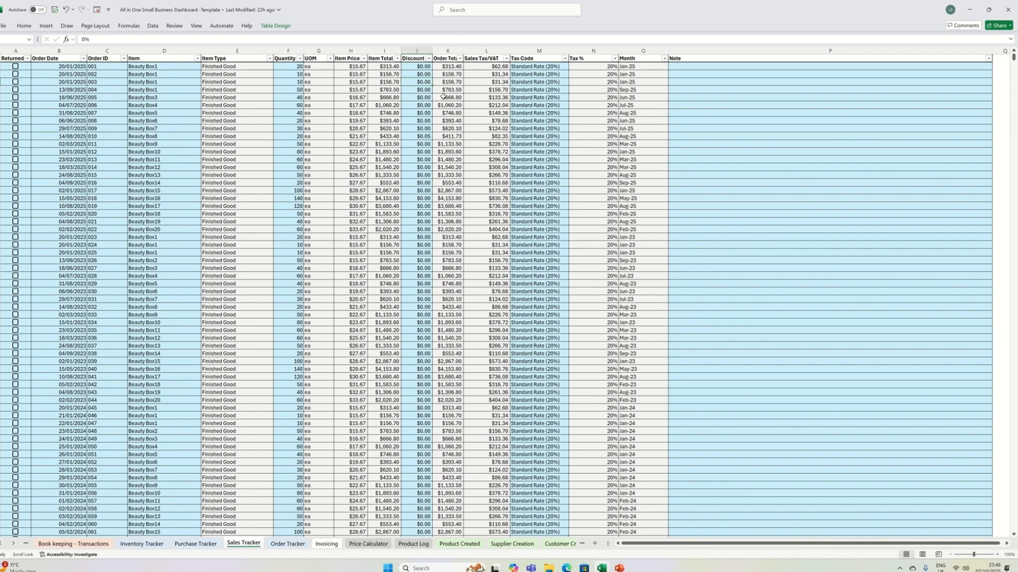
left_click(443, 96)
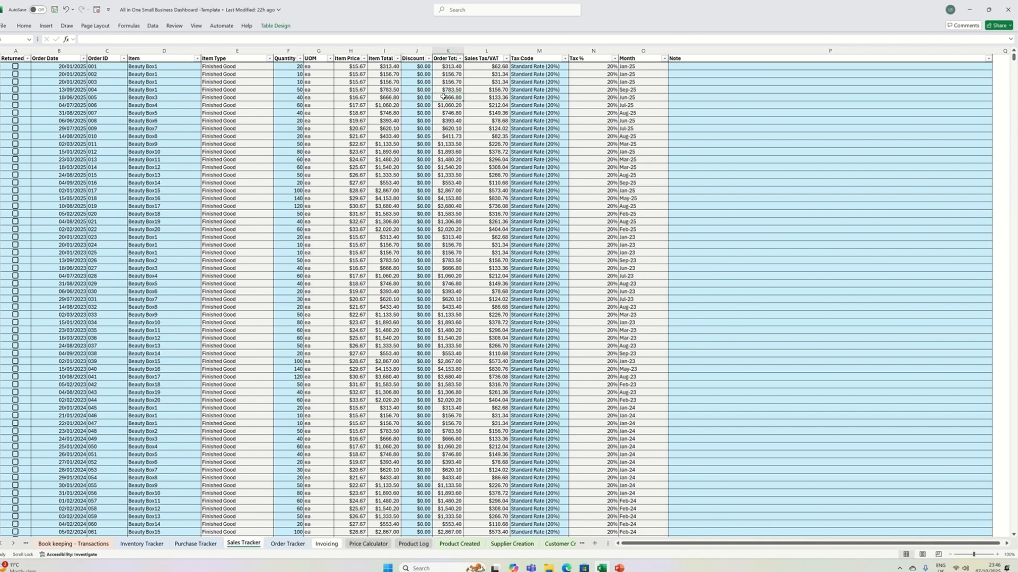
left_click(499, 97)
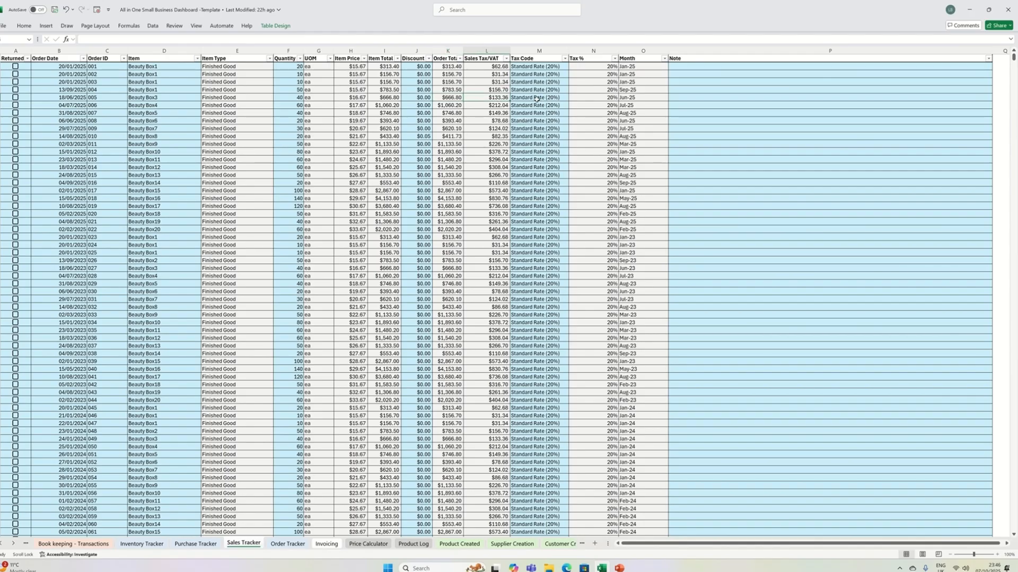
- Set the Tax Code of order 005 to Zero Rated (0%)
left_click(536, 98)
left_click(572, 99)
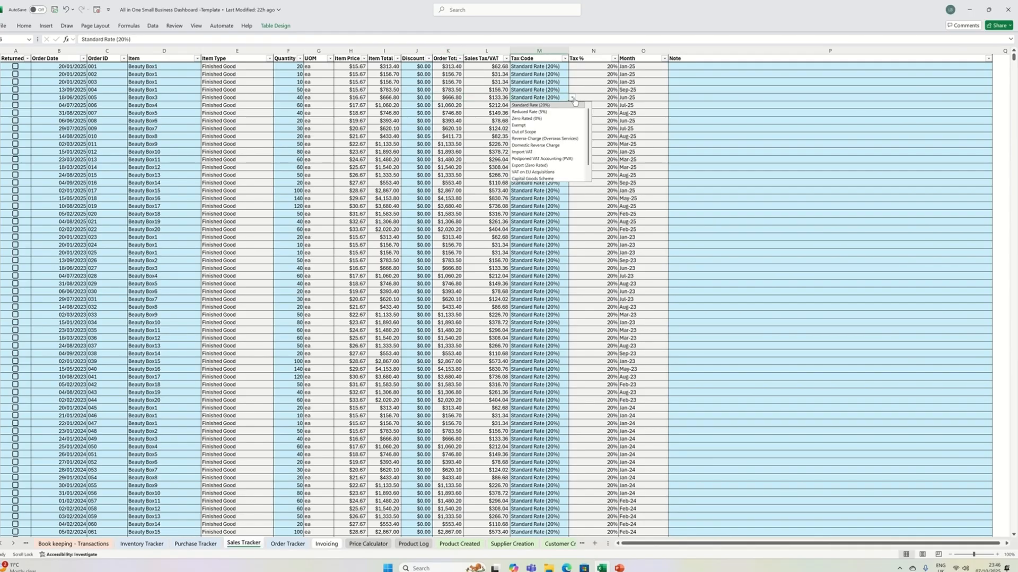
left_click(529, 118)
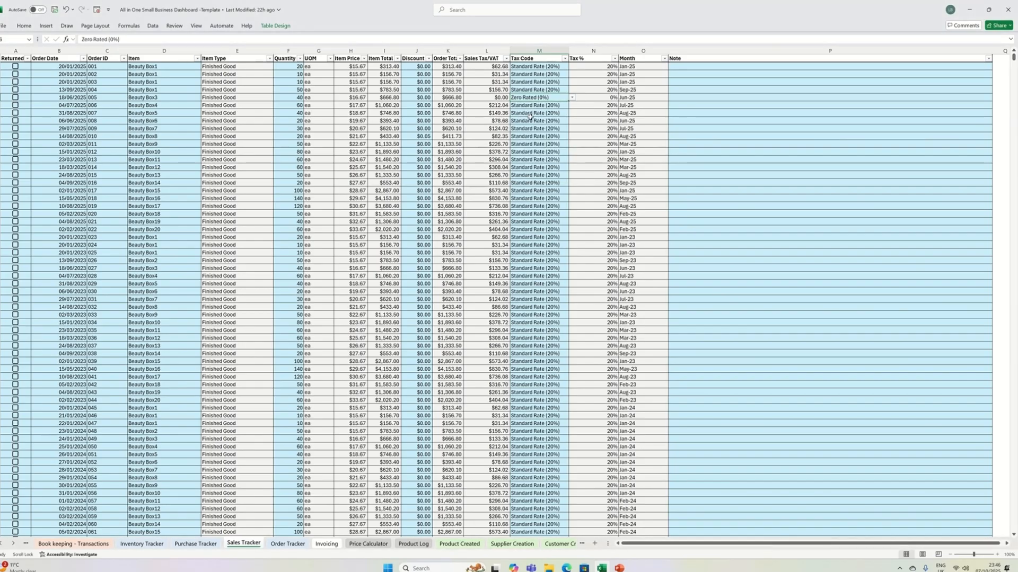
- Look over the Month and Note columns of the sales table
left_click(531, 120)
left_click(619, 189)
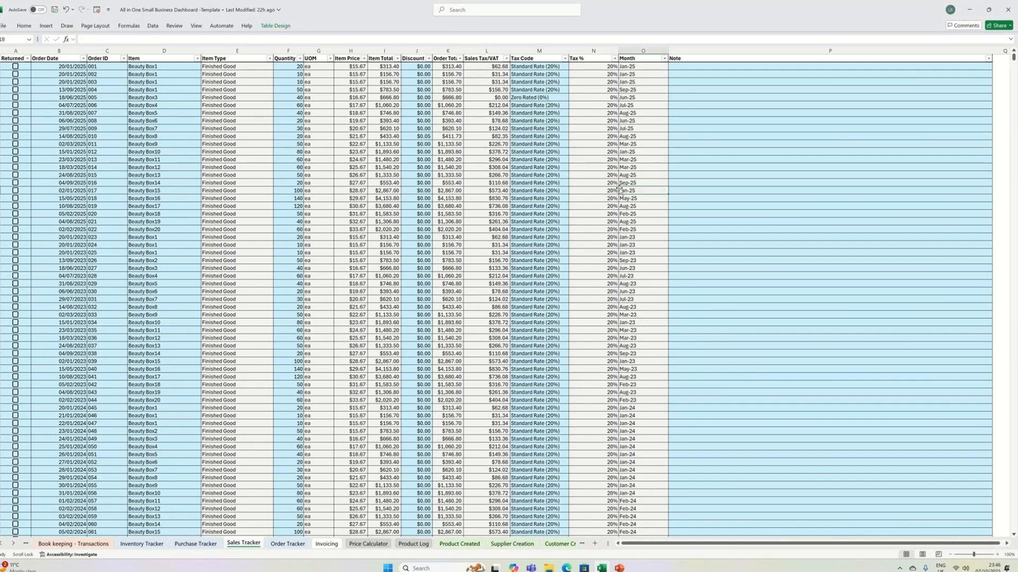
left_click(695, 136)
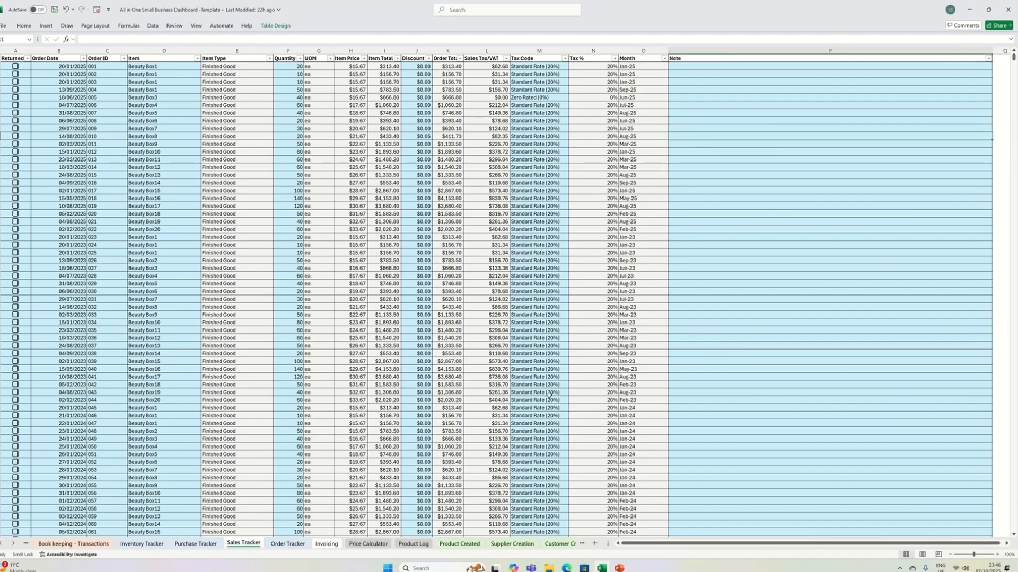
- Go to the Order Tracker sheet and select the blank Customer cell of order 024
left_click(284, 545)
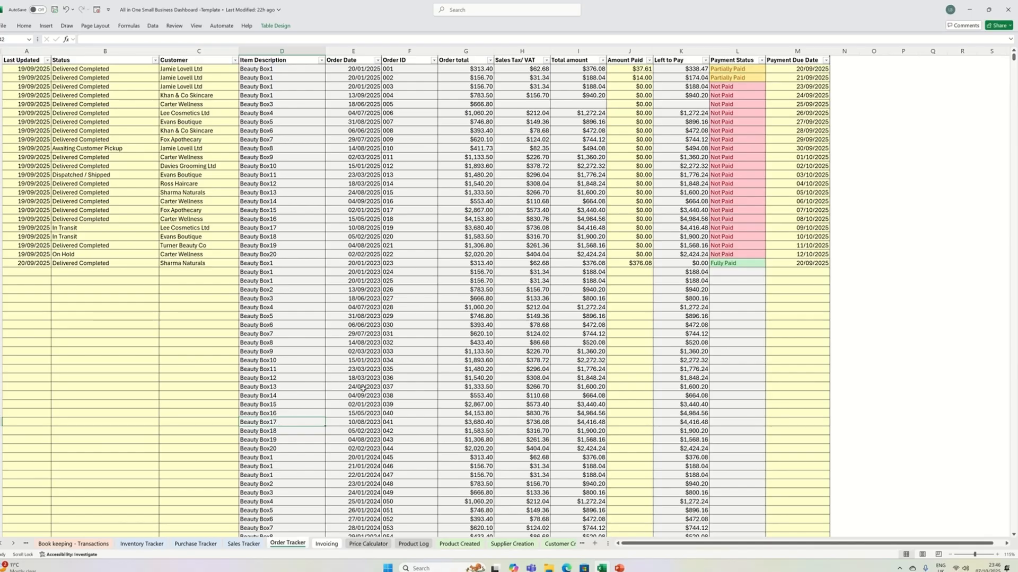
left_click(201, 275)
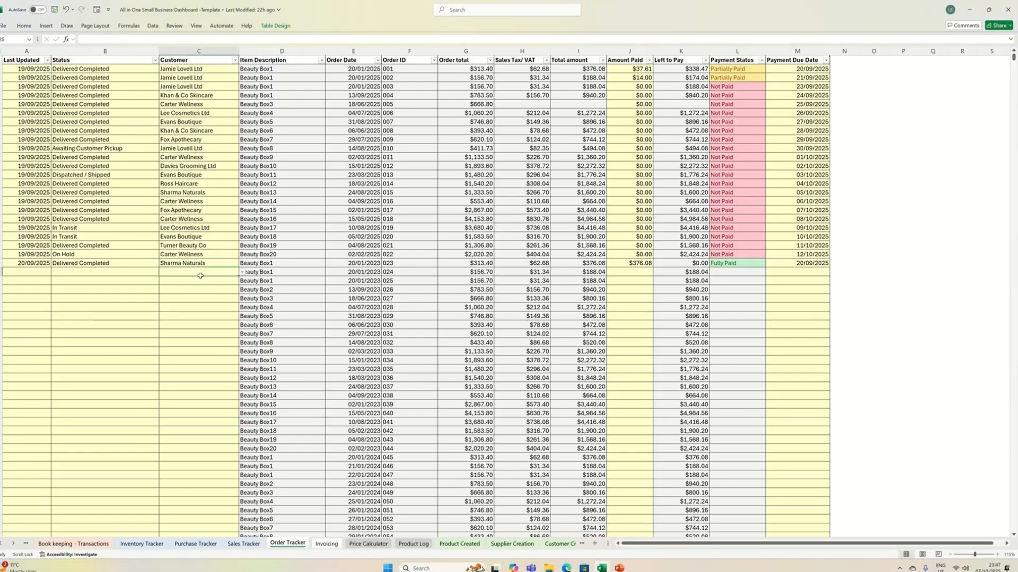
- Fill the Last Updated date of order 023 down to order 024
left_click(29, 273)
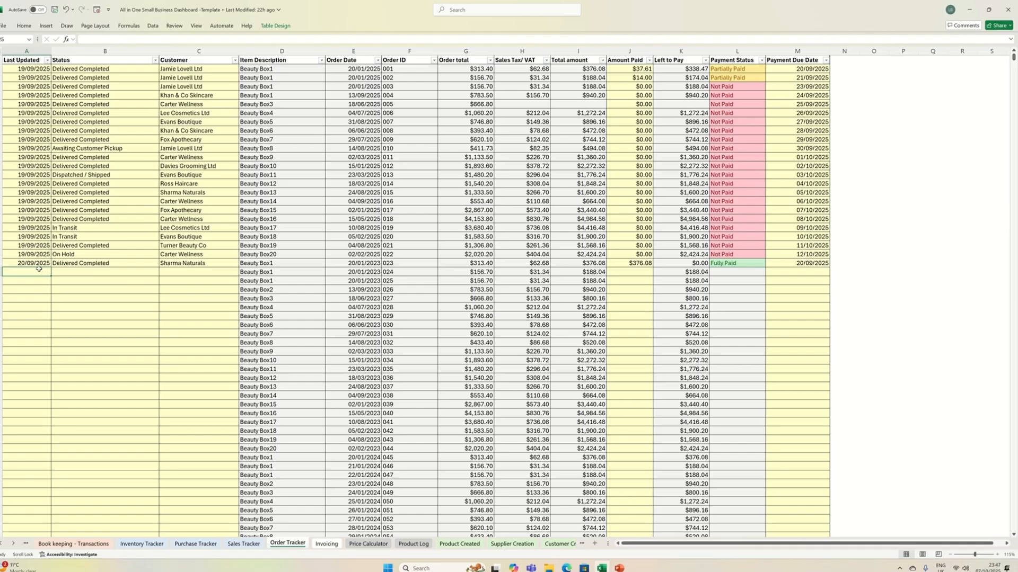
left_click(42, 261)
left_click_drag(52, 267, 52, 275)
- Set order 024's status to Delivered Completed and its customer to Fox Apothecary
left_click(85, 272)
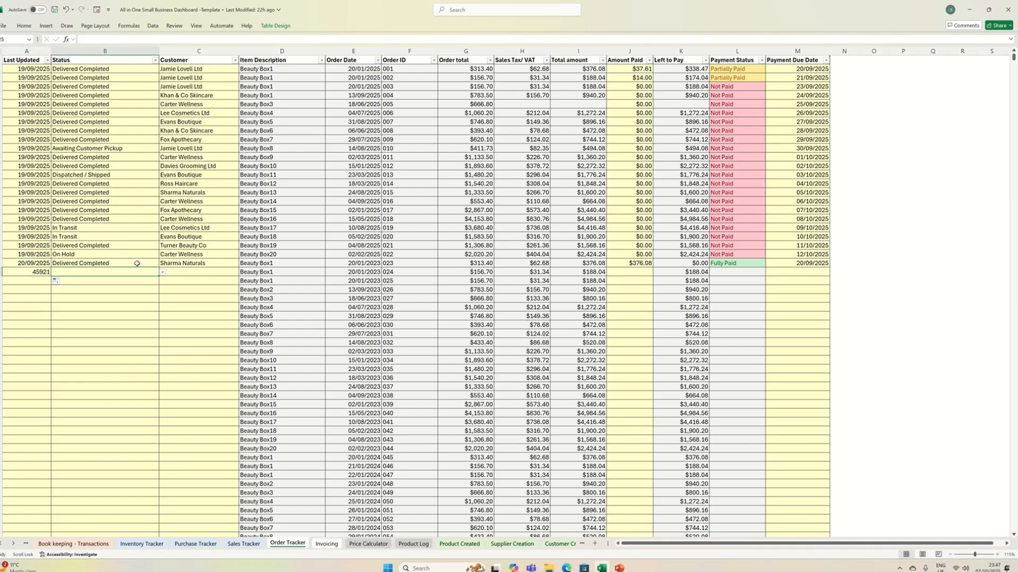
left_click(163, 272)
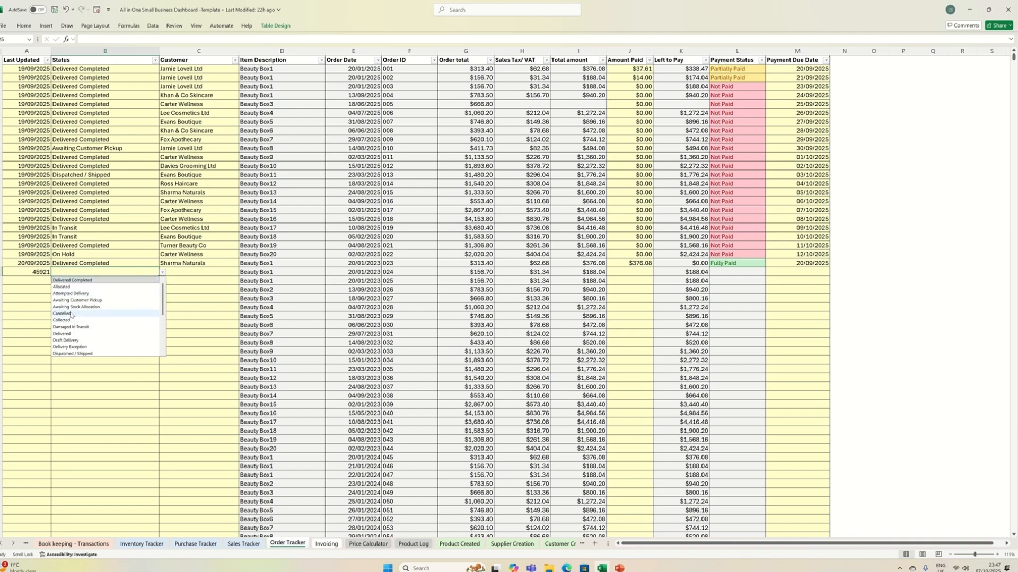
left_click(74, 280)
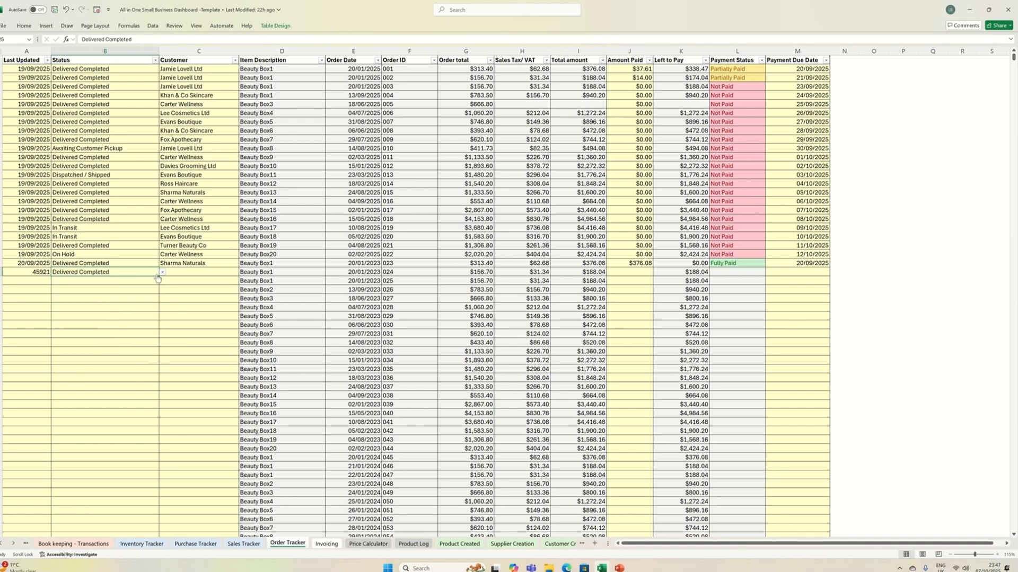
left_click(201, 272)
left_click(242, 272)
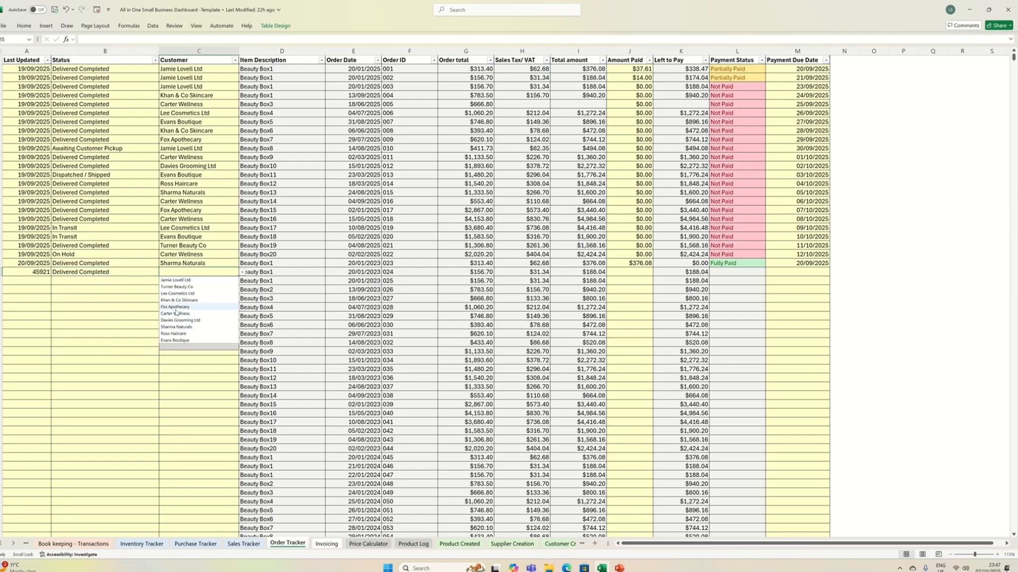
left_click(178, 306)
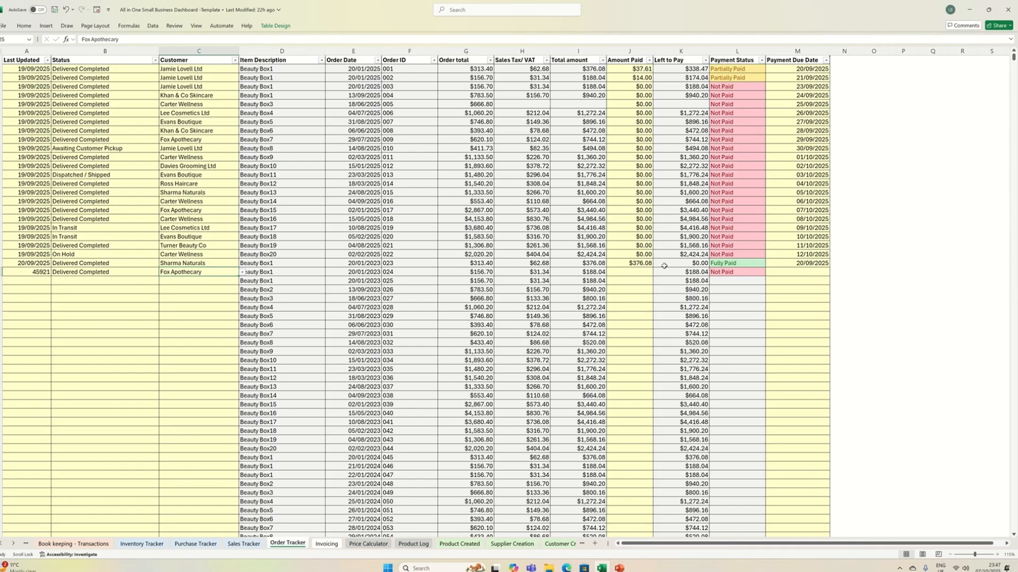
- Enter 188.04 as order 024's Amount Paid and 20/09/2025 as its Payment Due Date
left_click(622, 270)
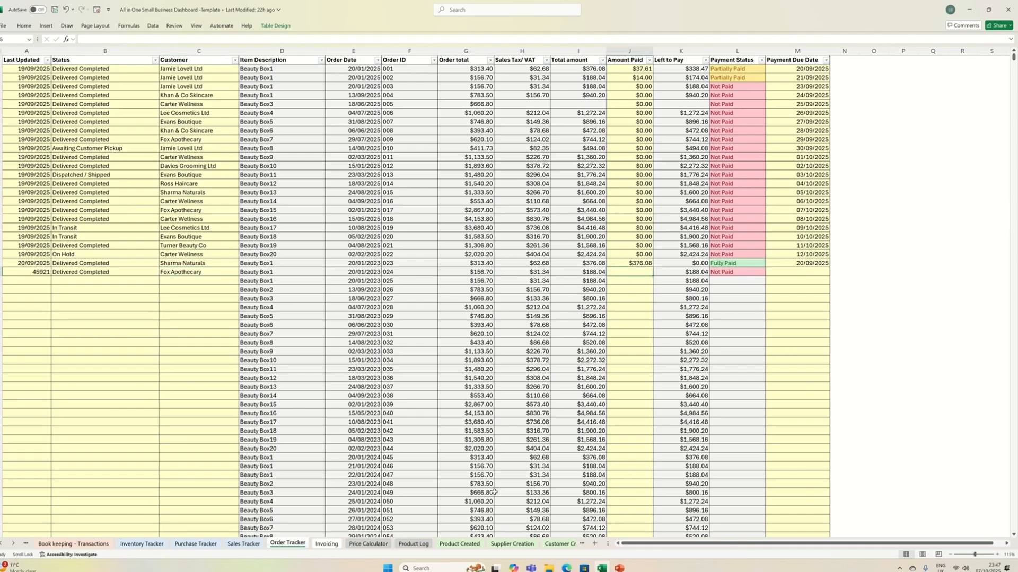
type("188.04")
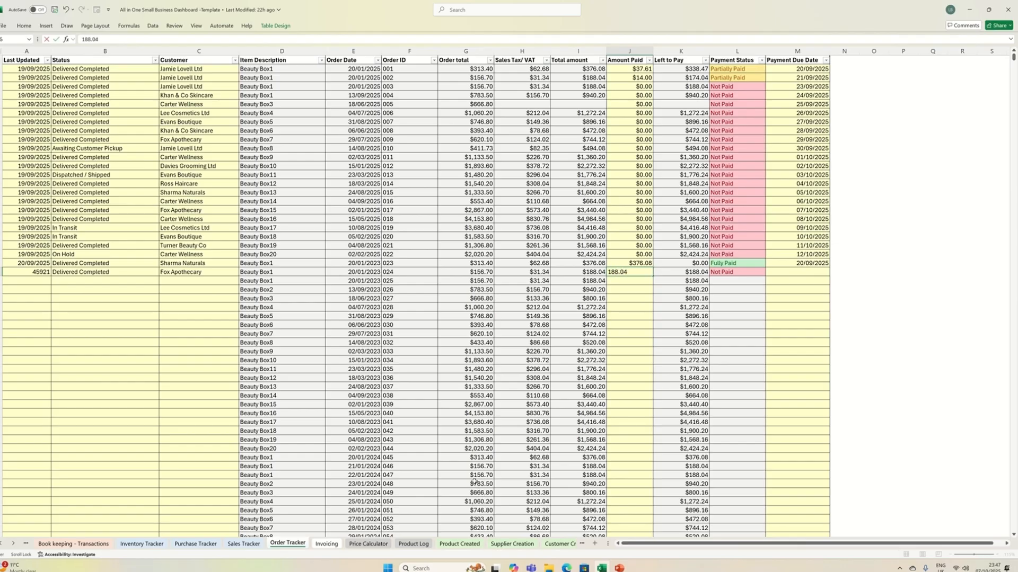
scroll(475, 482, "right", 1)
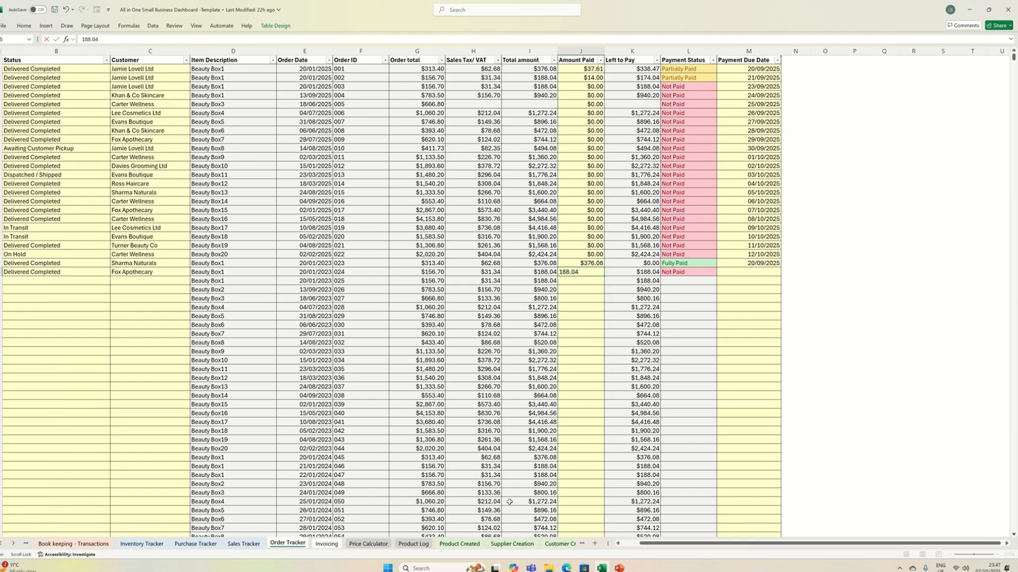
key("Return")
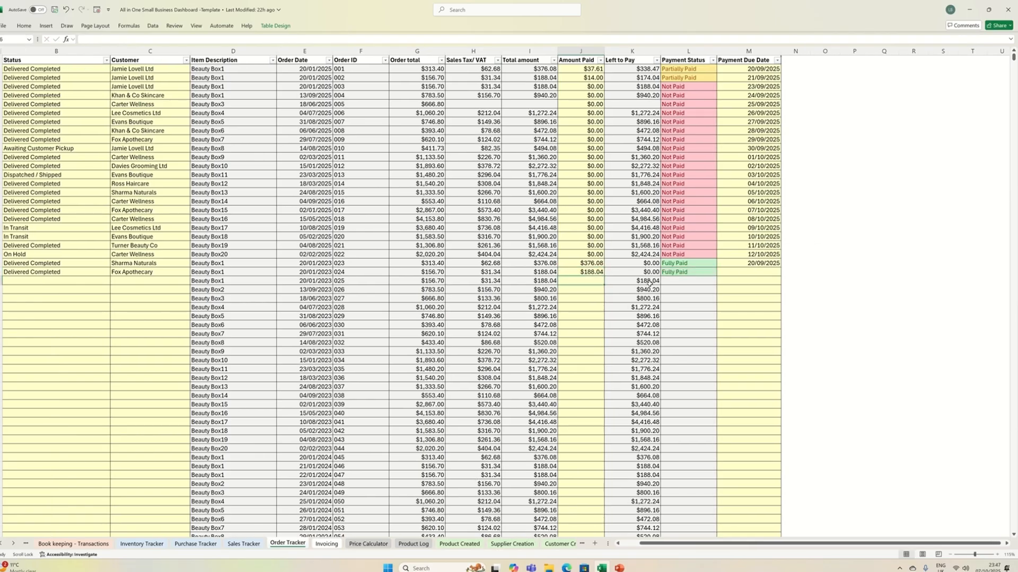
left_click(728, 271)
type("20")
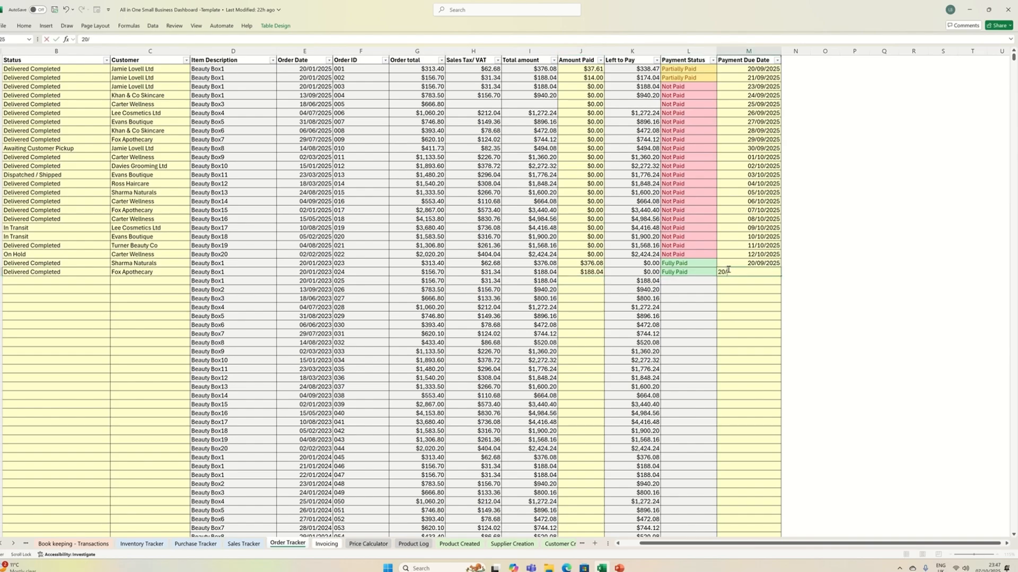
type("/09/2025")
left_click(85, 272)
- Set the Last Updated date of order 024 to 20/09/2025
left_click(33, 272)
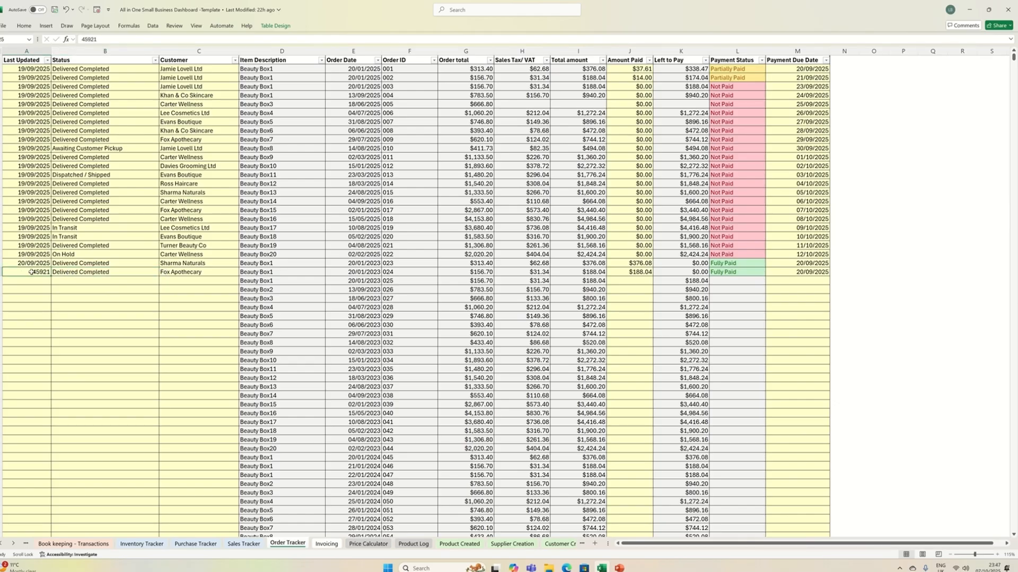
type("20")
type("/09")
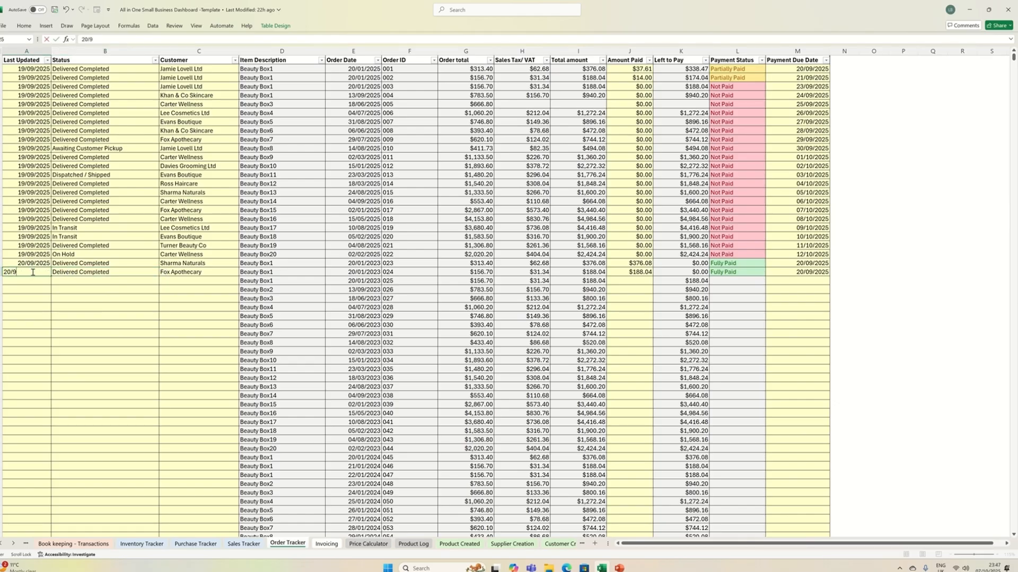
type("/2025")
key("Return")
left_click(87, 305)
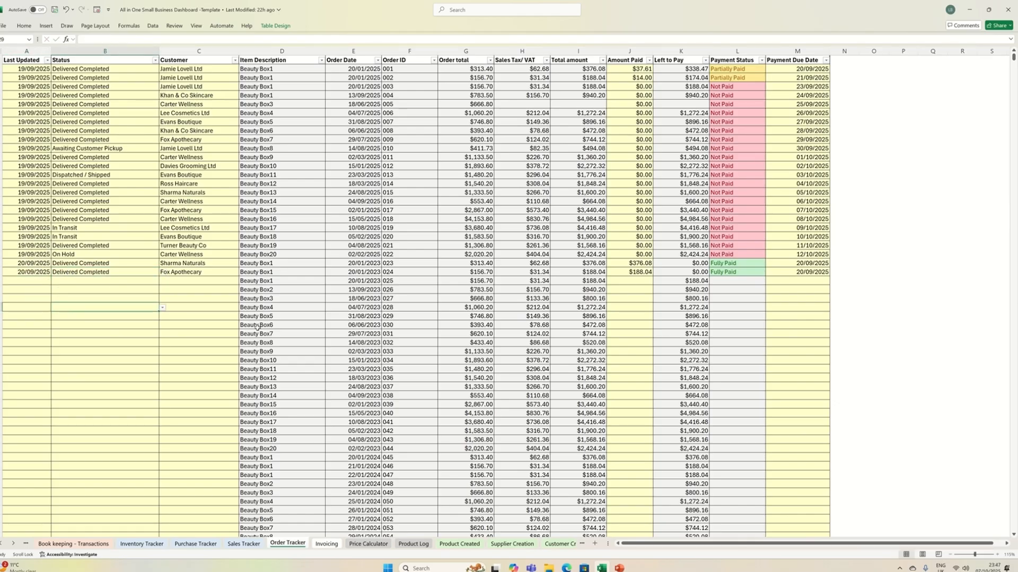
- Go to the Invoicing sheet and inspect the invoice's company name, address and contact lines
left_click(327, 544)
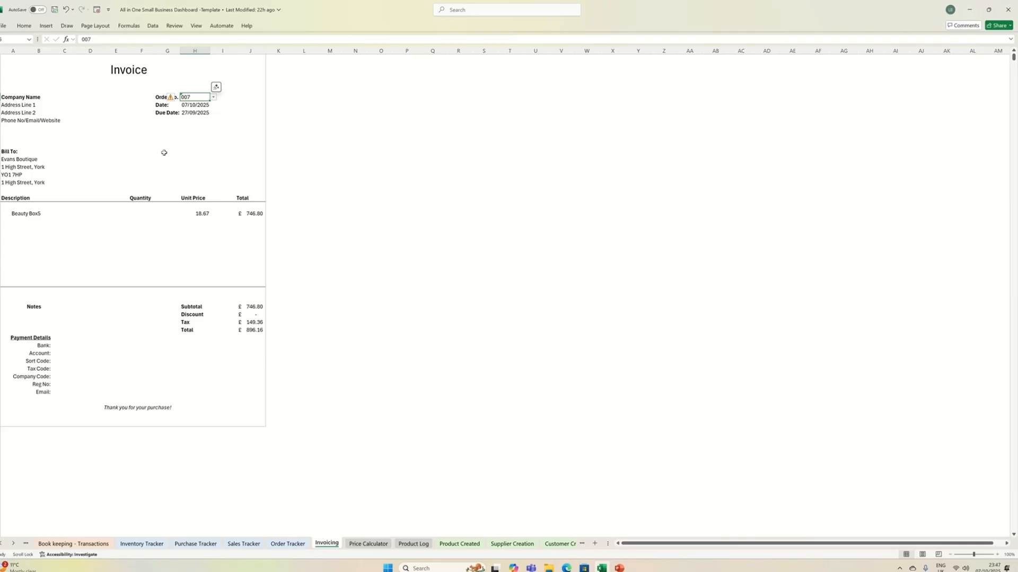
left_click(5, 99)
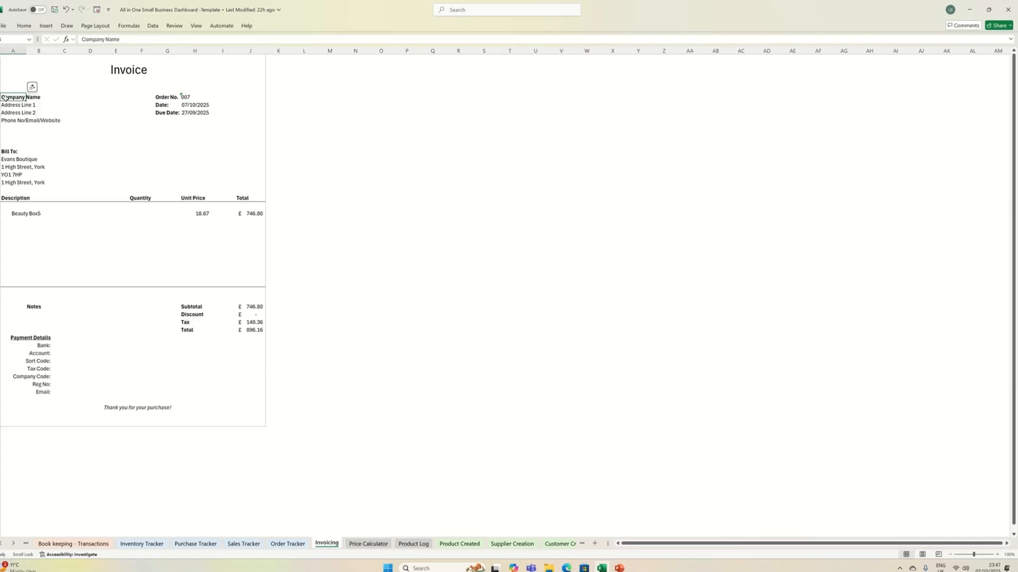
left_click(18, 106)
left_click(13, 113)
left_click(14, 120)
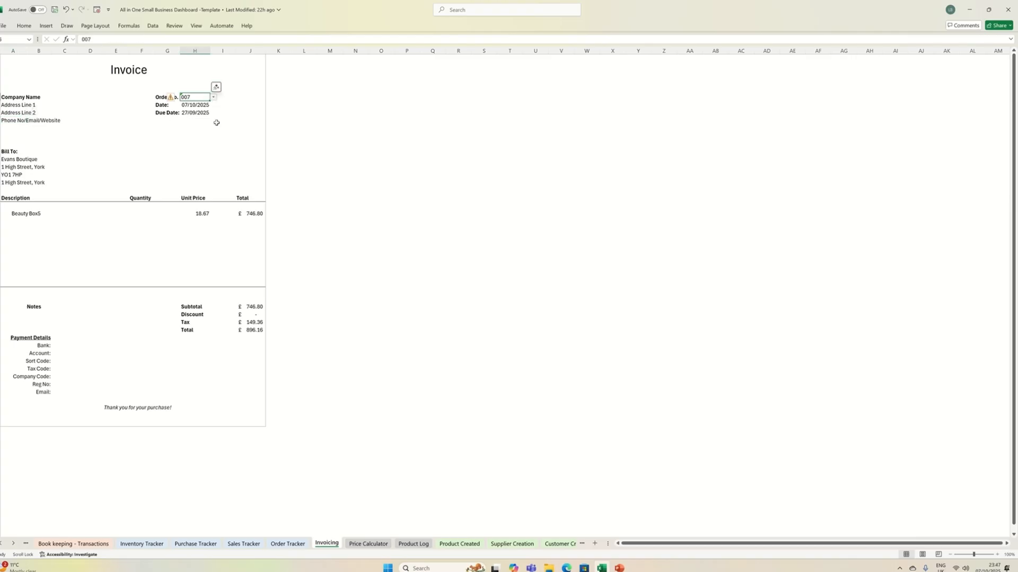
- Inspect the invoice's Payment Details fields, from Bank, Account and Sort Code through Tax Code, Company Code and Email
left_click(63, 338)
left_click(60, 347)
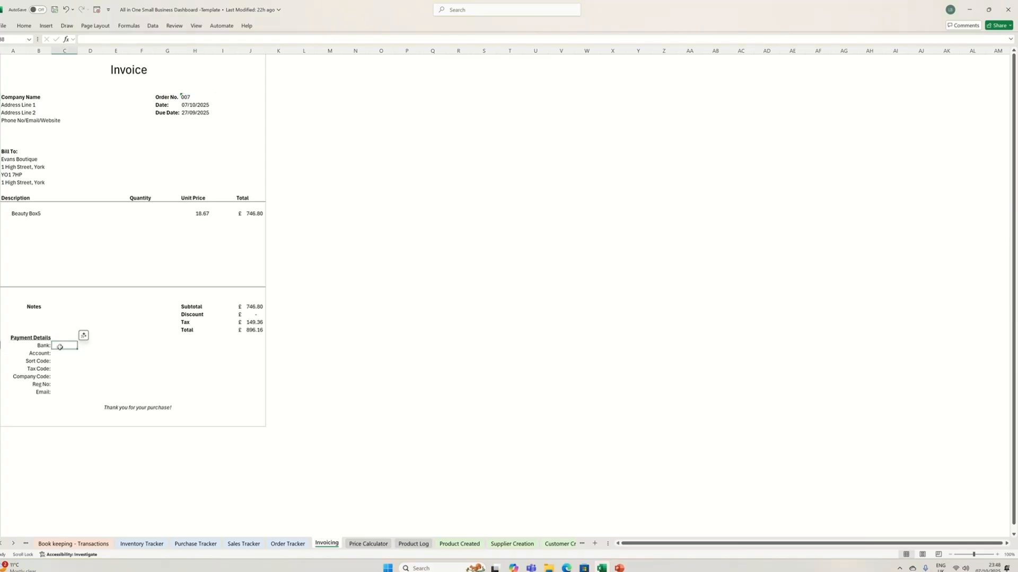
left_click(61, 352)
left_click(61, 361)
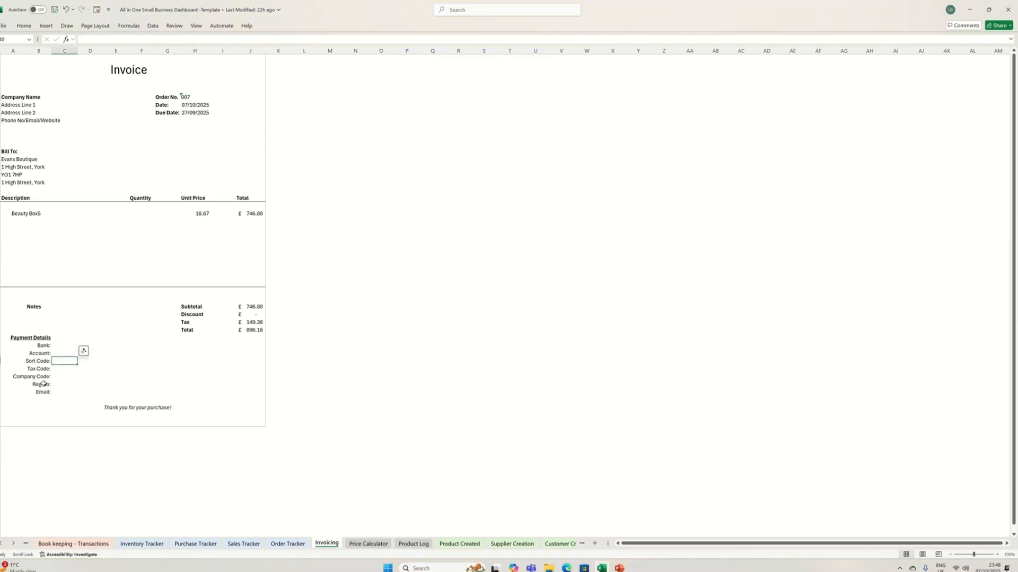
left_click(58, 369)
left_click(56, 378)
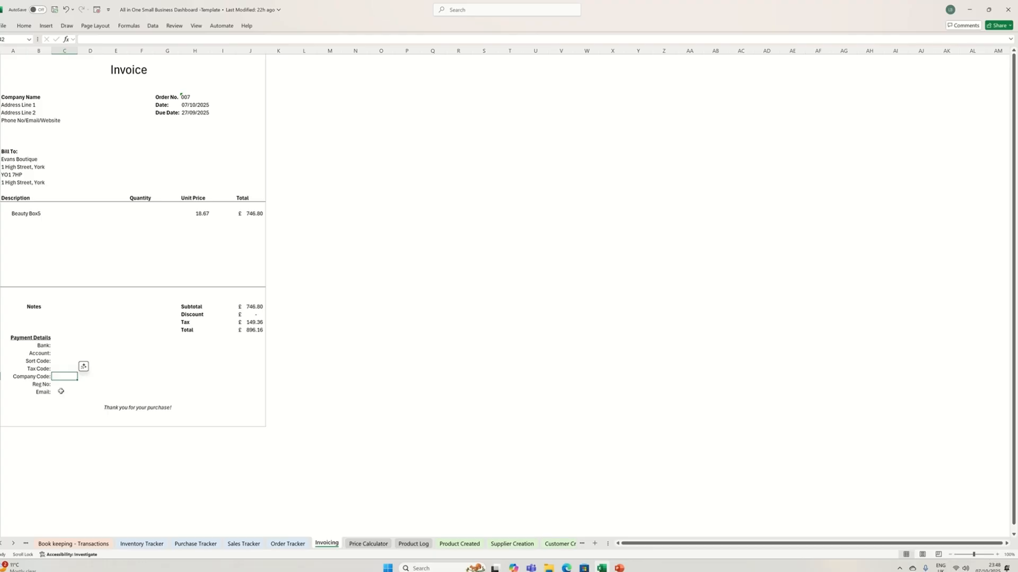
left_click(61, 391)
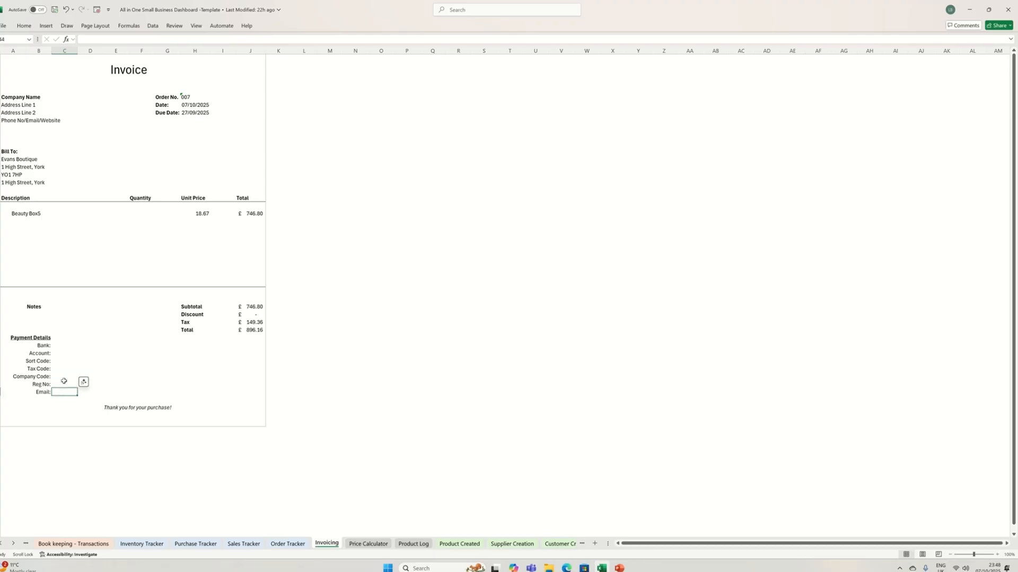
- Switch the invoice's Order No. to 004 and on to 012
left_click(191, 95)
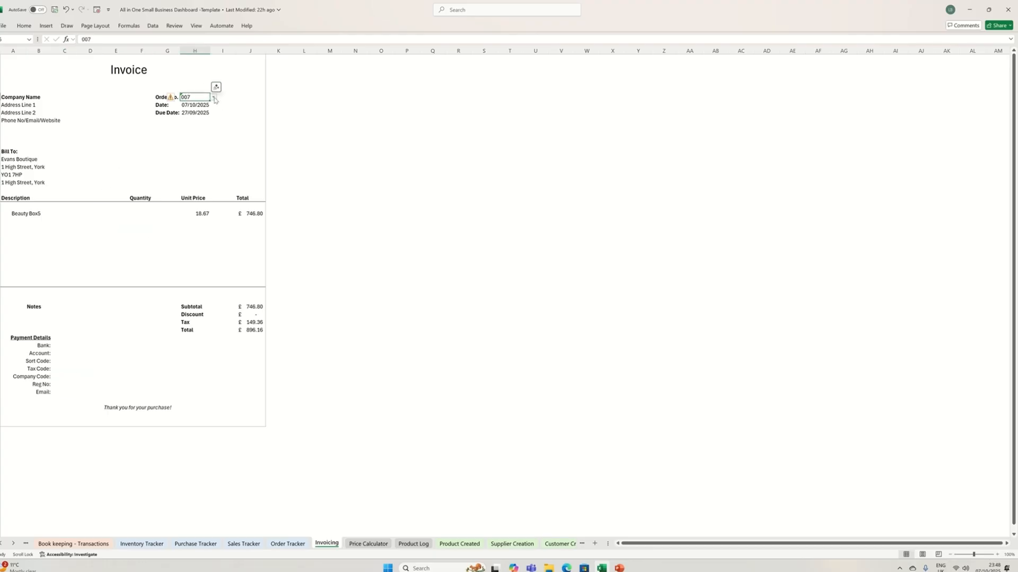
left_click(213, 98)
left_click(195, 125)
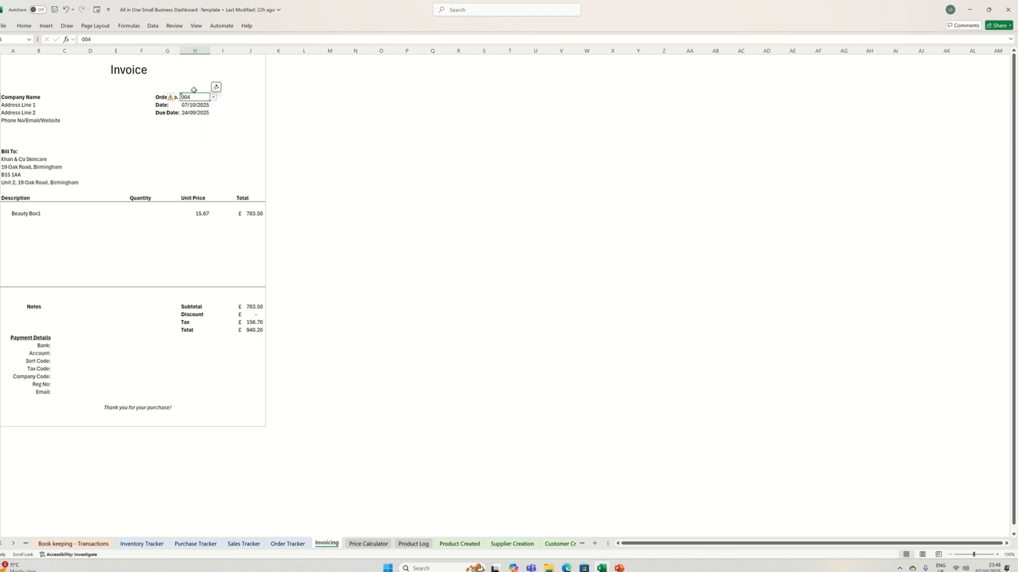
left_click(214, 99)
left_click(195, 180)
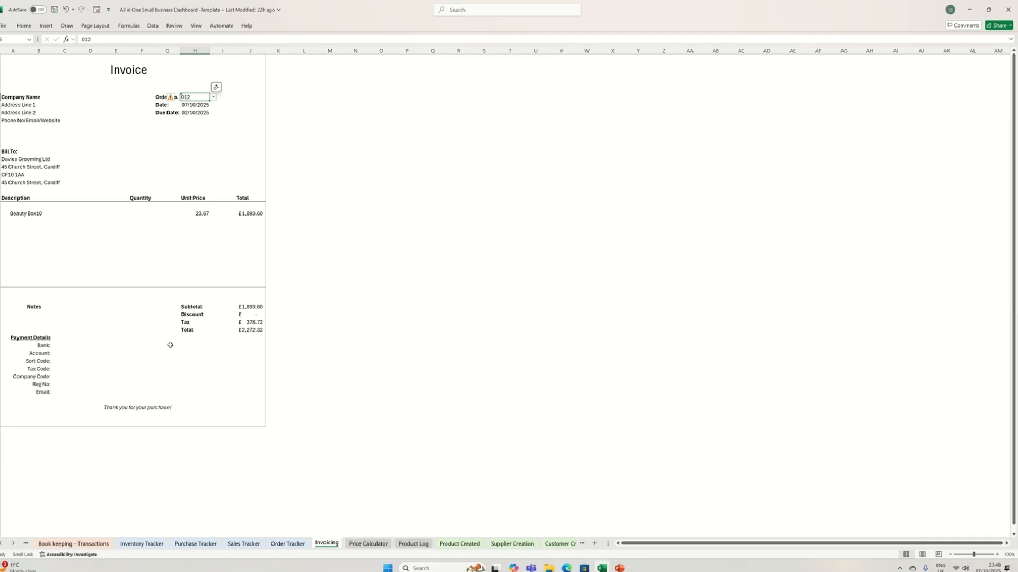
- Go to the Price Calculator sheet and set the product's SKU in the Overview to FP022
left_click(369, 544)
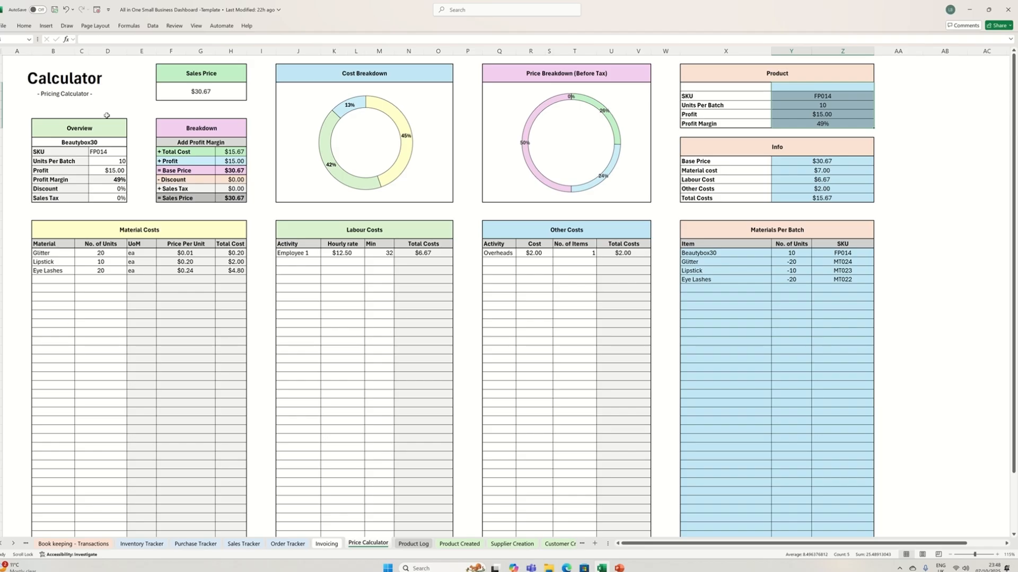
left_click(101, 151)
left_click(101, 40)
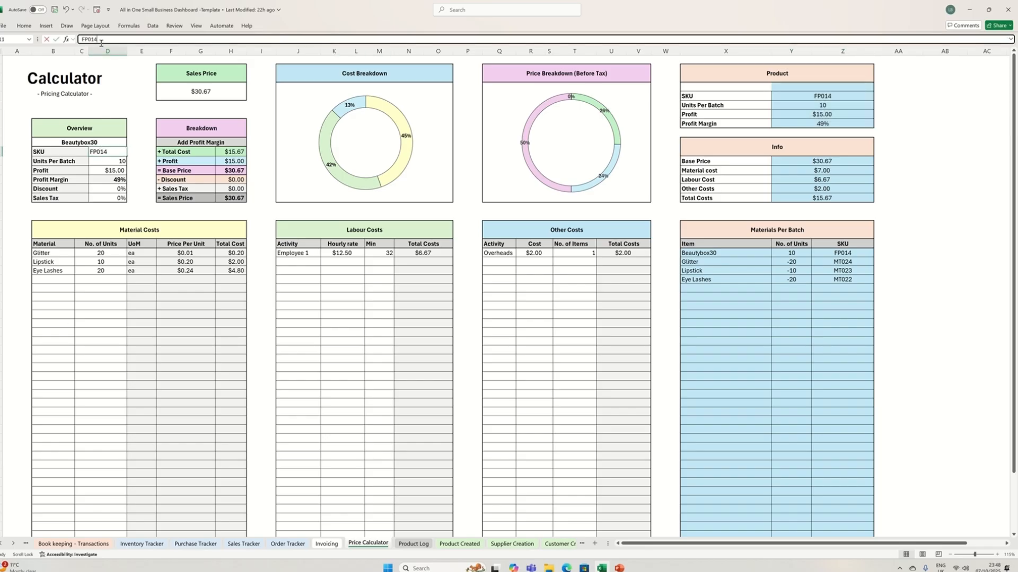
key("BackSpace")
key("BackSpace")
type("22")
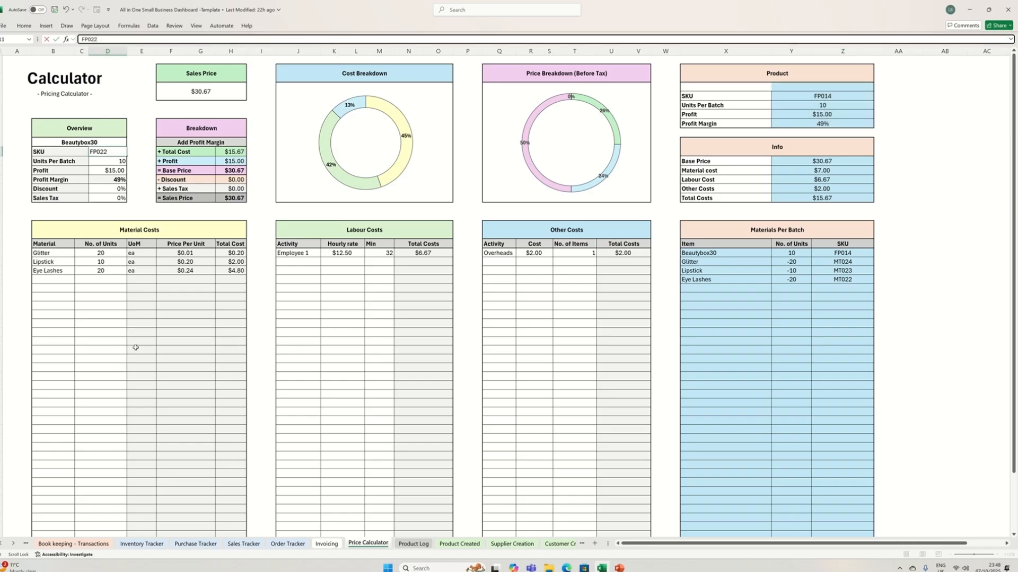
left_click_drag(133, 300, 133, 304)
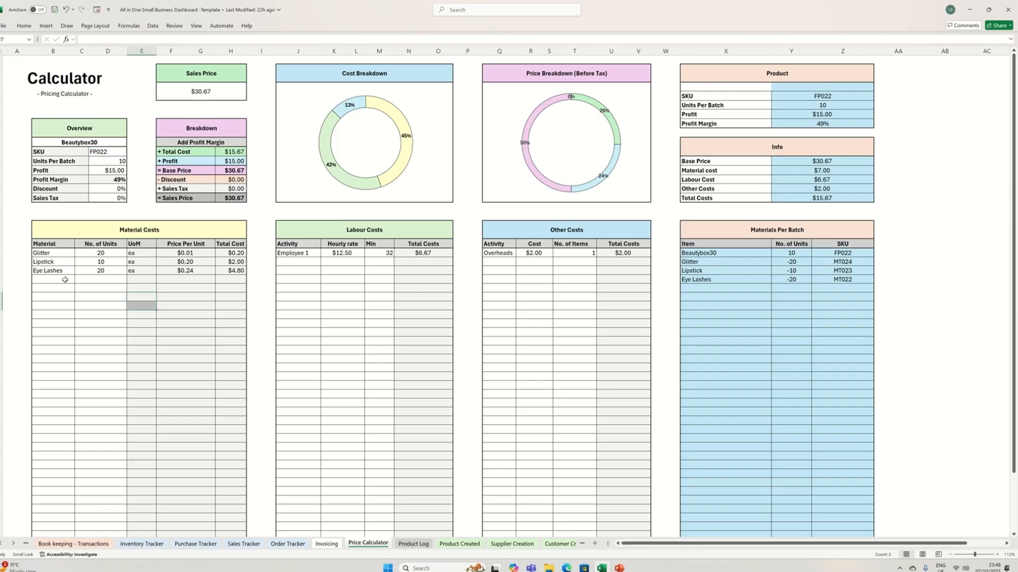
- Add Lotion Pump 28/410 with 10 units below Eye Lashes in the Material Costs table
left_click(95, 143)
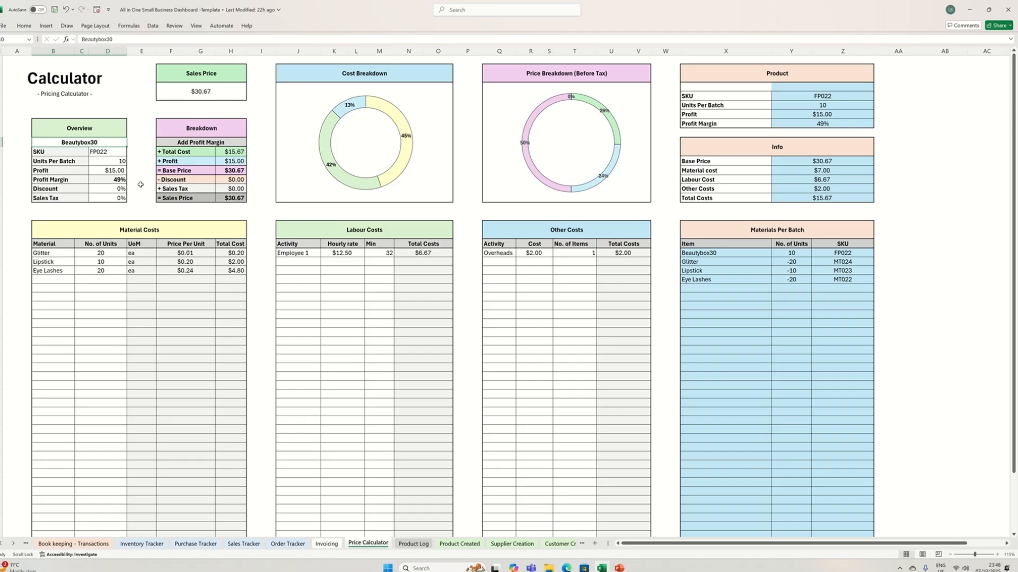
left_click(49, 252)
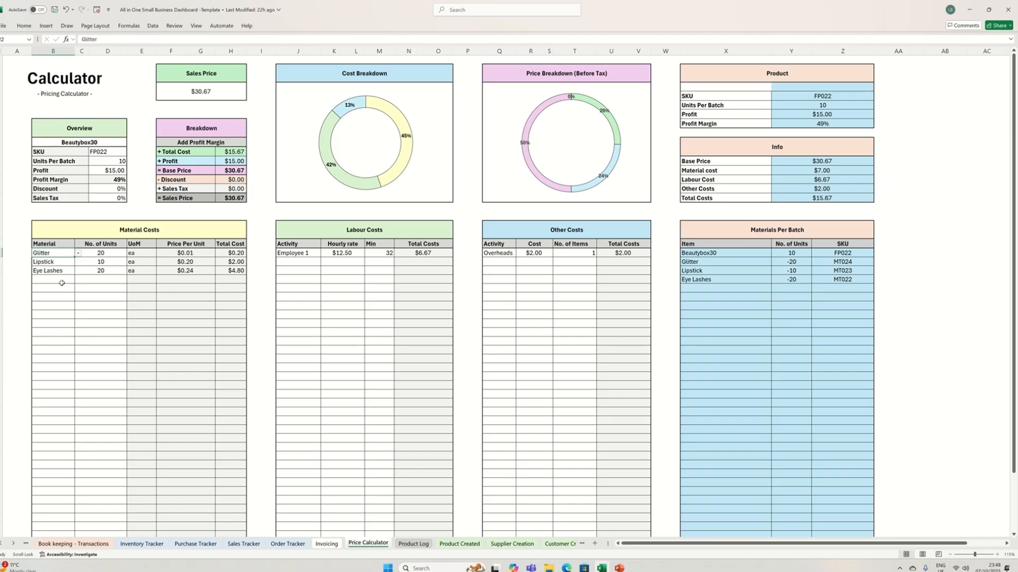
left_click(61, 281)
left_click(78, 279)
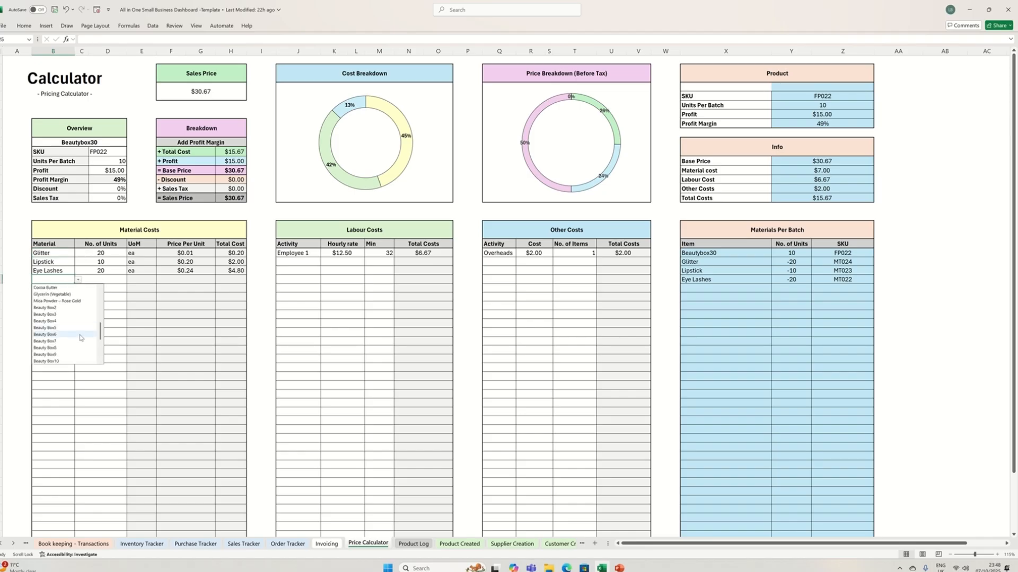
scroll(80, 338, "up", 5)
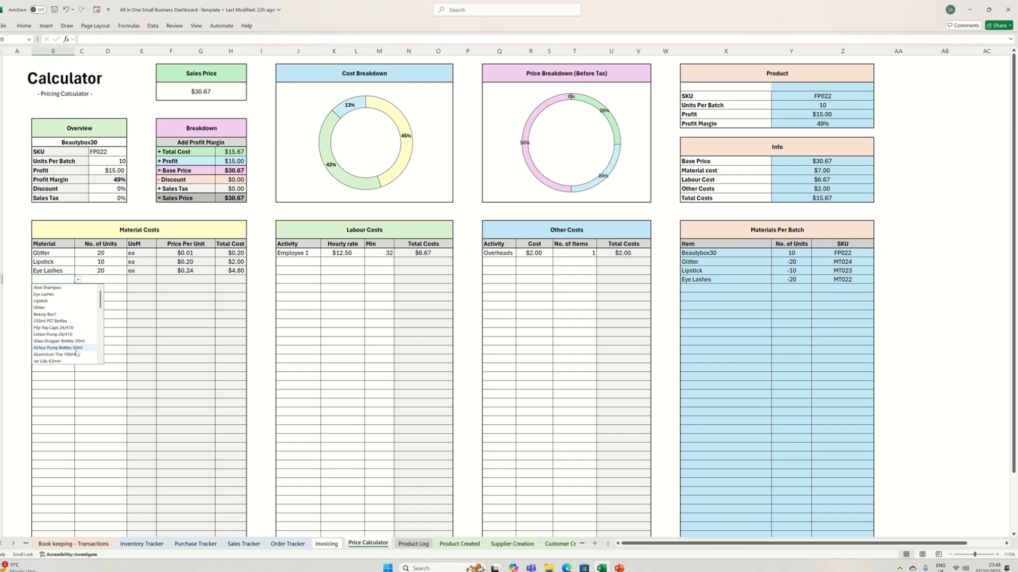
left_click(56, 335)
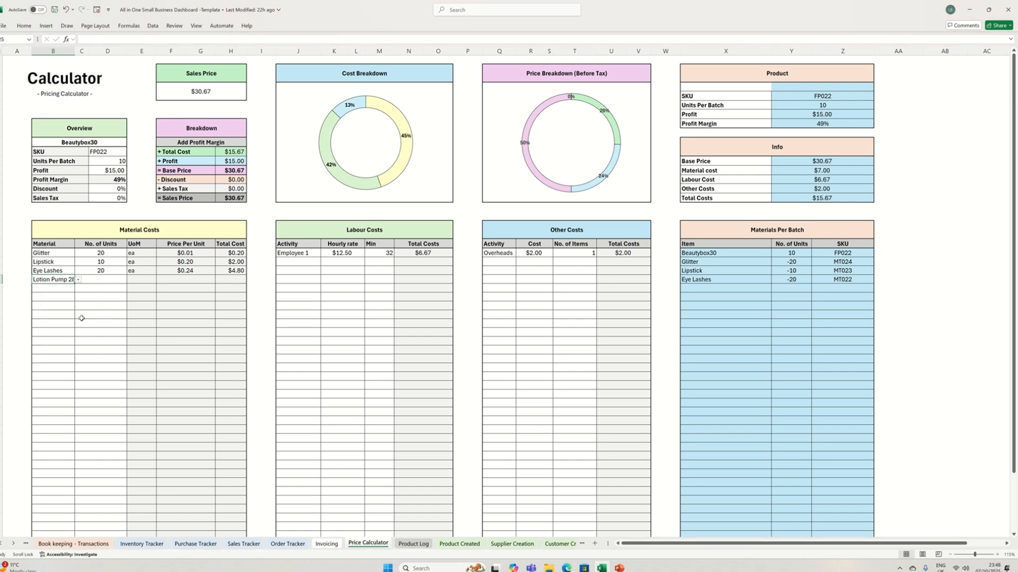
left_click(100, 279)
type("10")
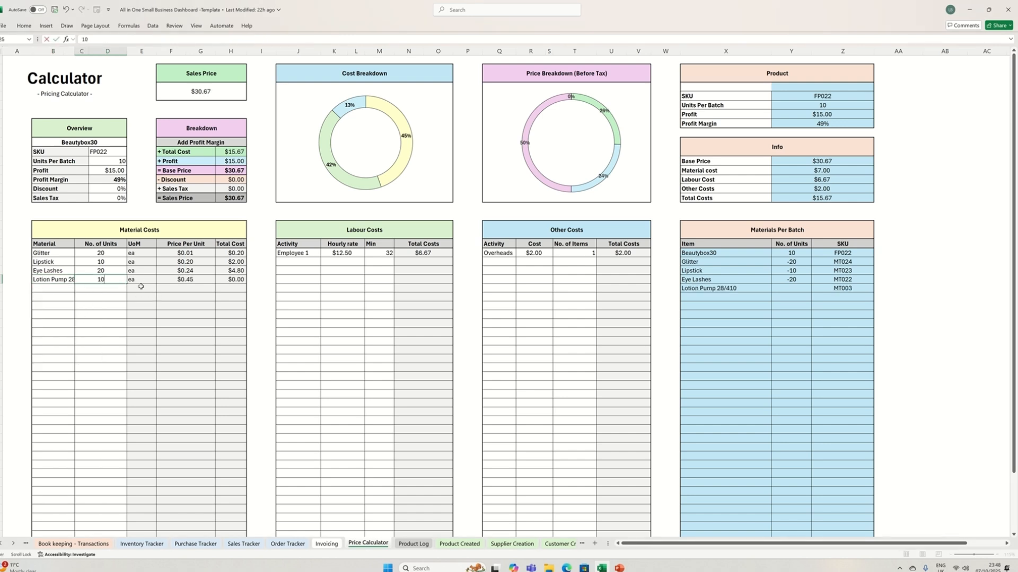
left_click(158, 295)
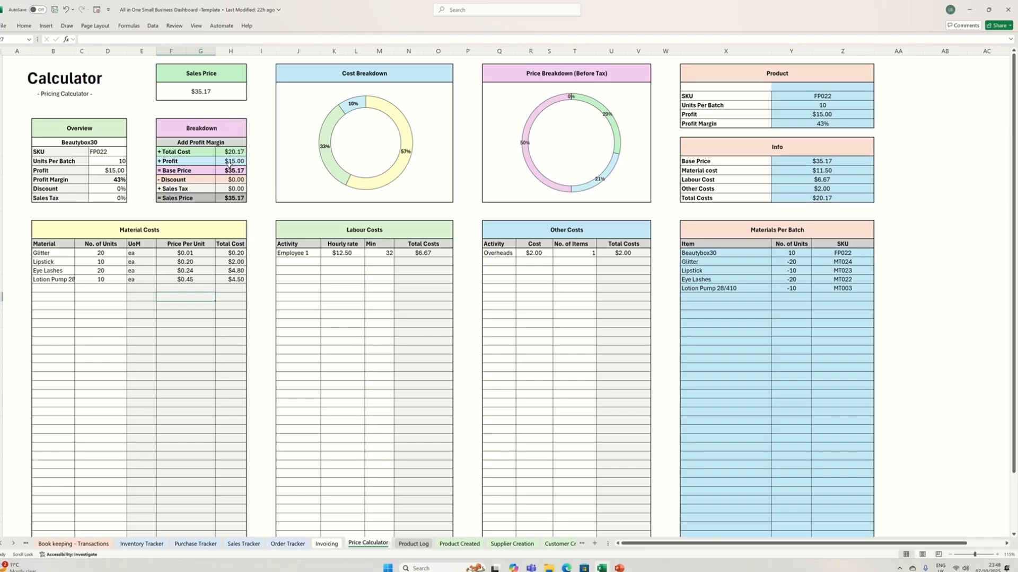
- Examine the Labour Costs entry for Employee 1, the Other Costs entry for Overheads and the Cost Breakdown chart
left_click(323, 250)
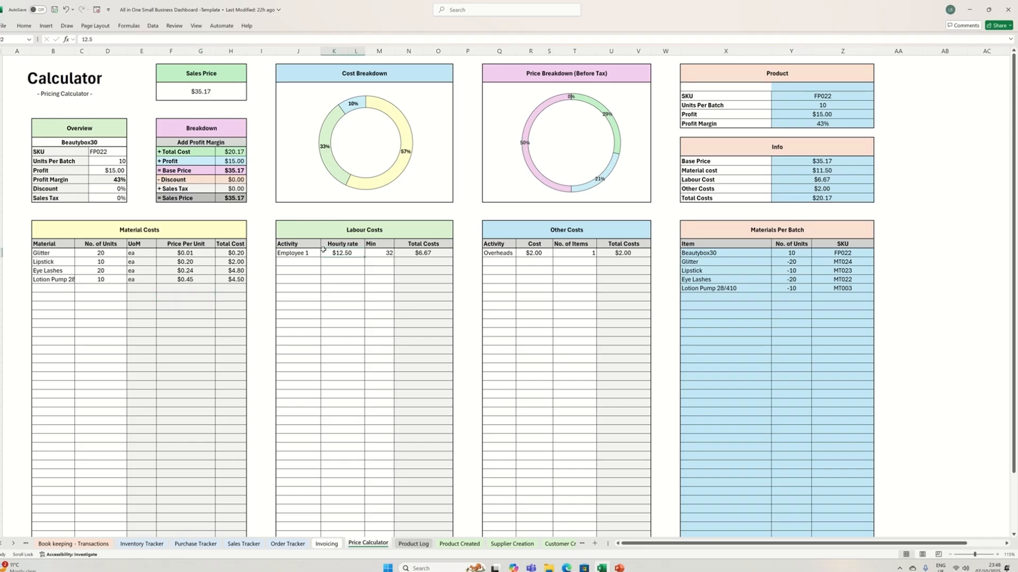
left_click(286, 253)
left_click(344, 256)
scroll(347, 249, "right", 1)
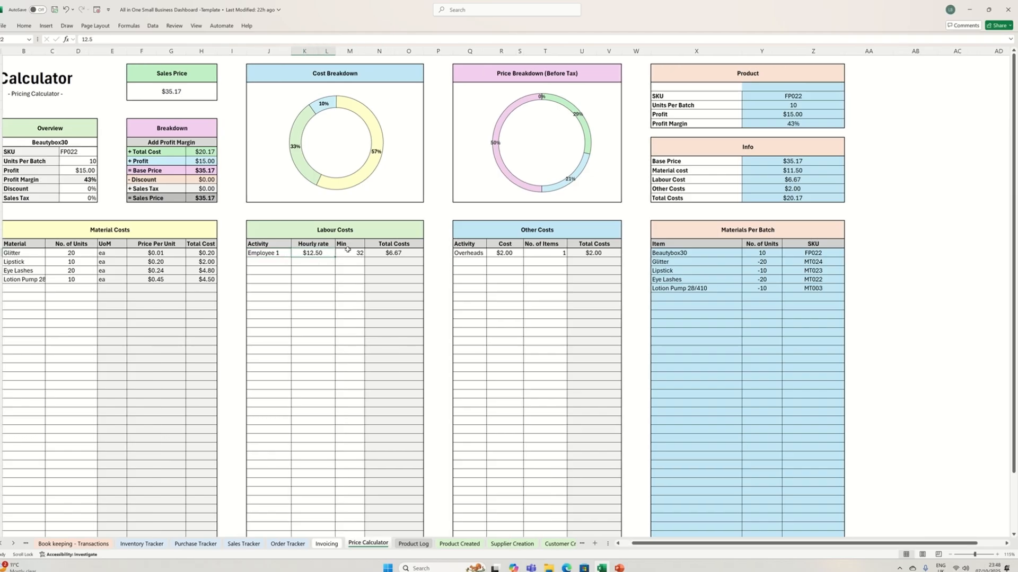
left_click(350, 251)
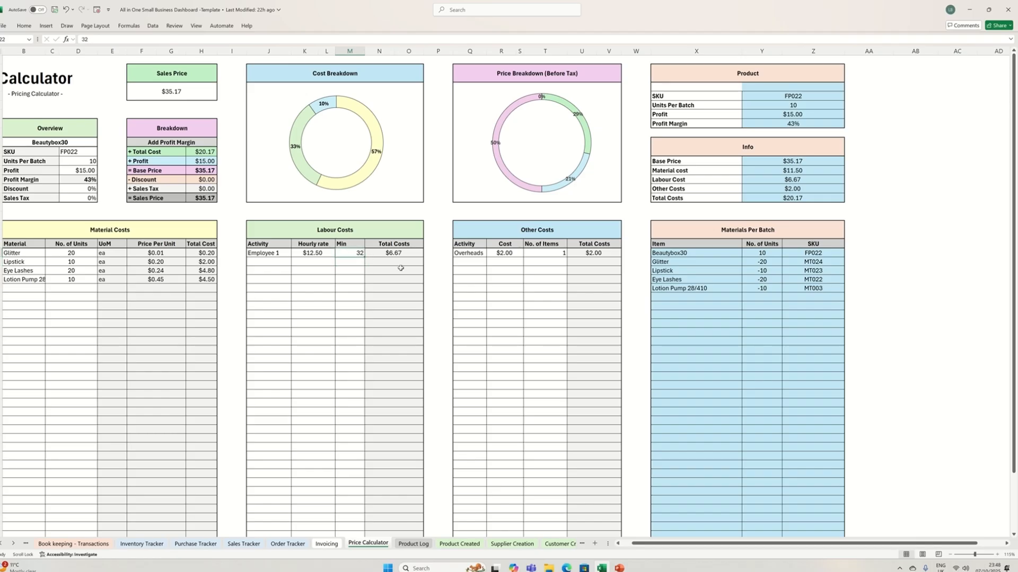
left_click(465, 253)
left_click(502, 255)
left_click(529, 252)
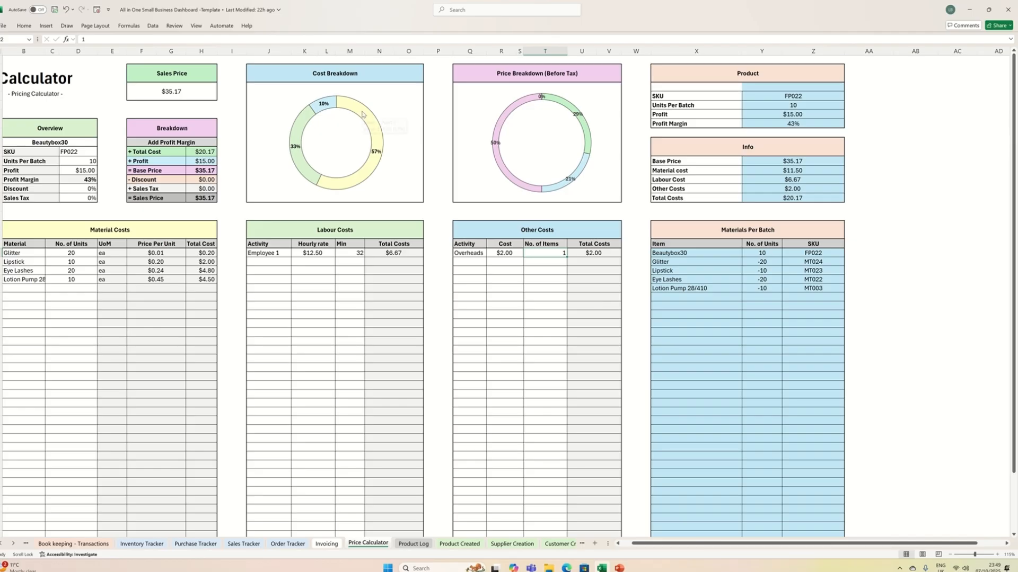
mouse_move(362, 112)
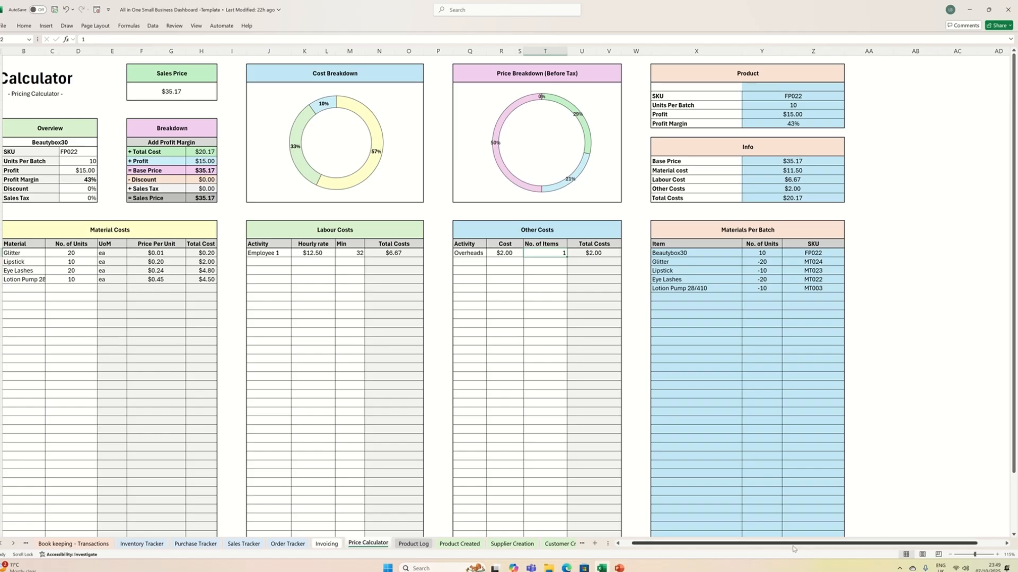
left_click_drag(790, 544, 779, 544)
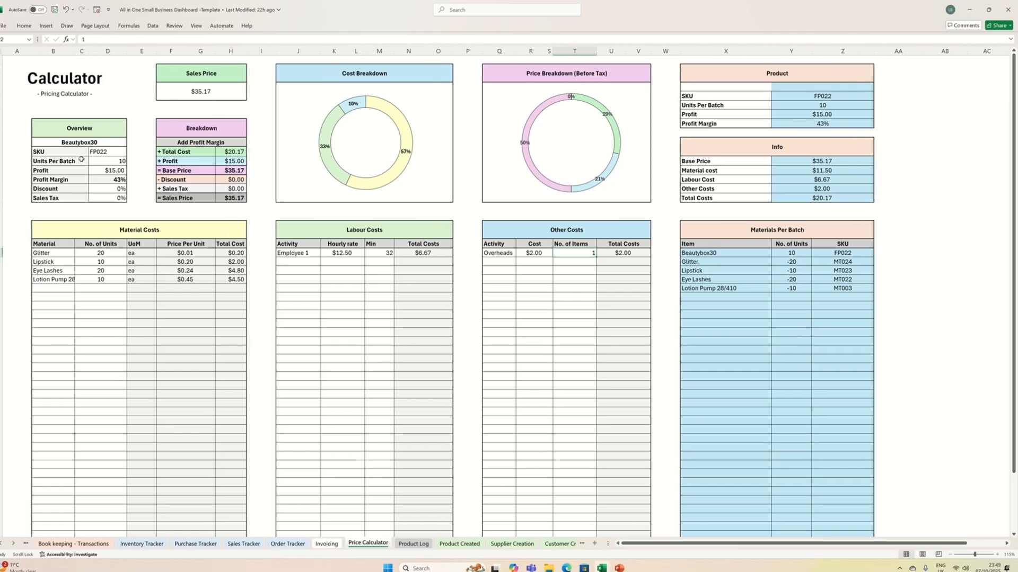
- Review the product name, SKU and units per batch in the Overview and set the Profit to $25.00
left_click(101, 151)
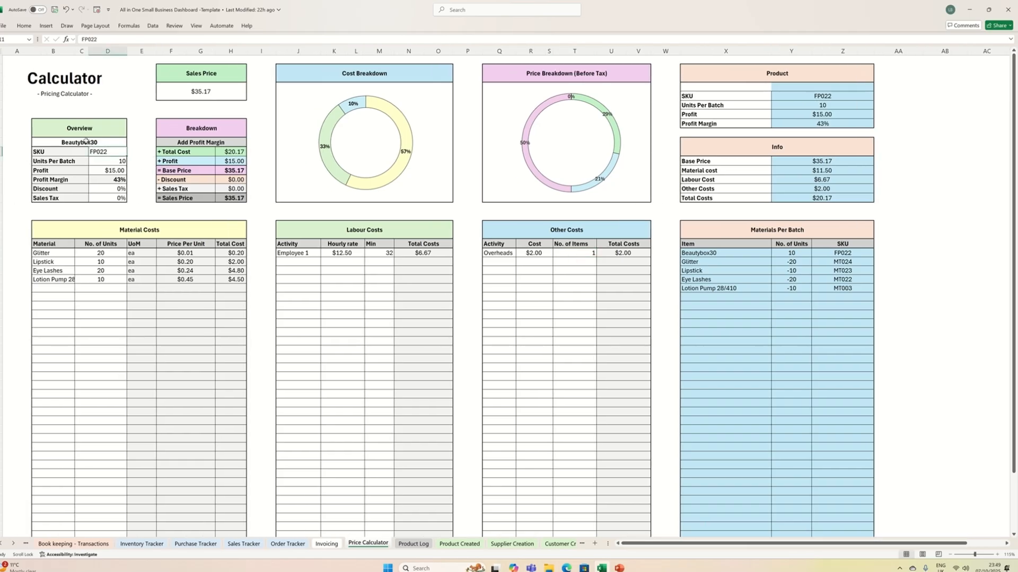
left_click(86, 142)
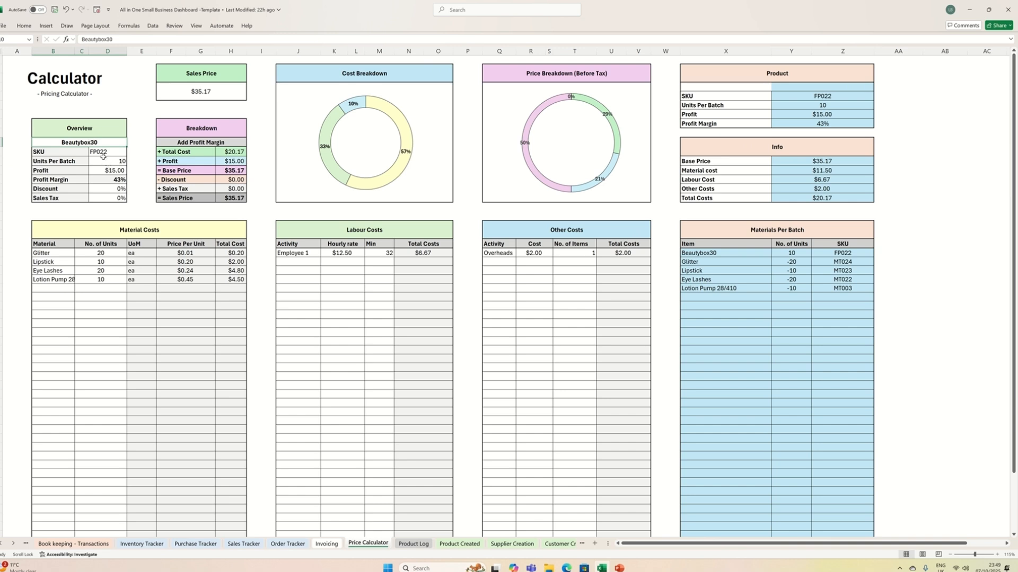
left_click(100, 152)
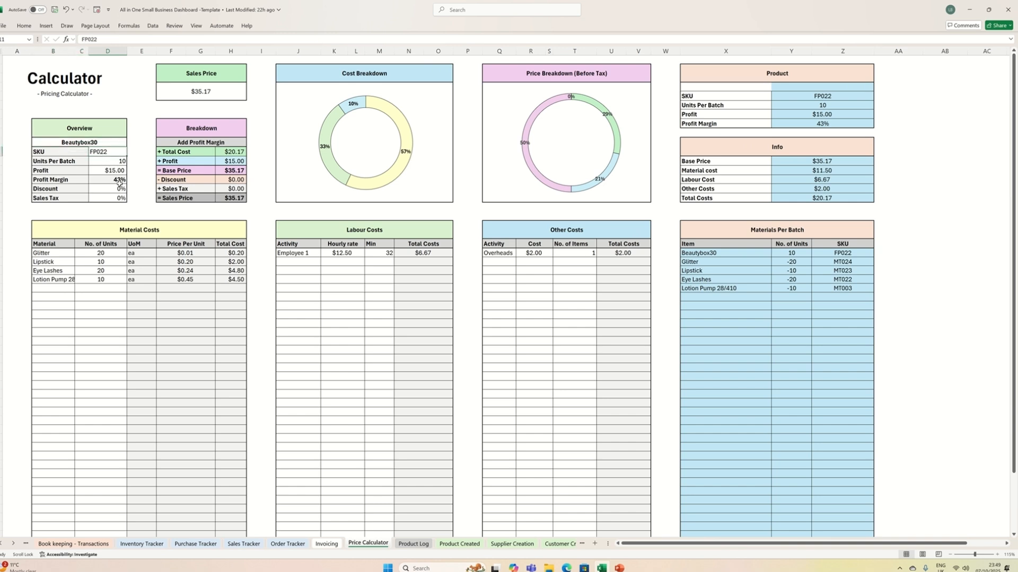
left_click(103, 161)
left_click(109, 170)
type("25")
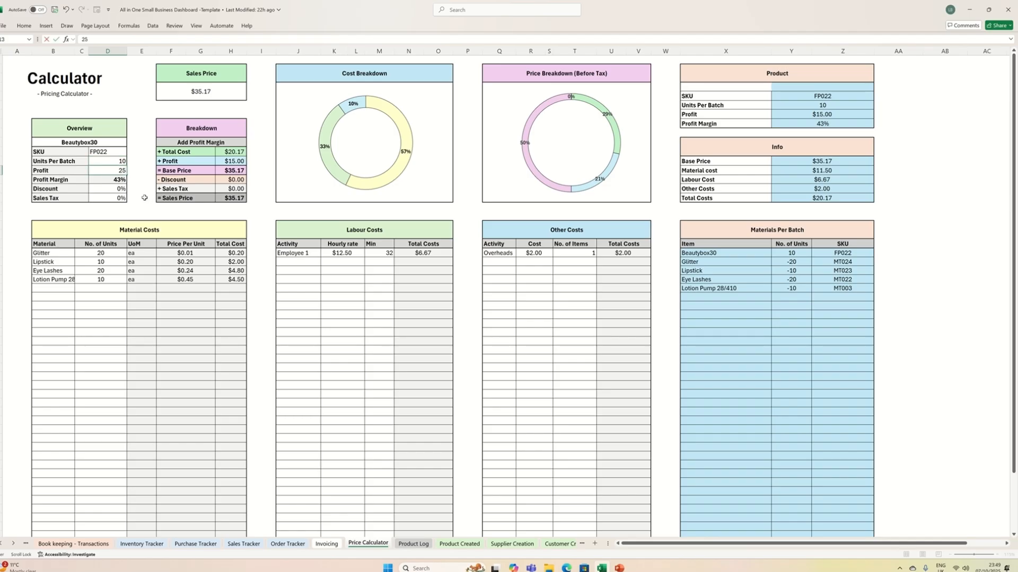
scroll(144, 197, "down", 1)
key("Return")
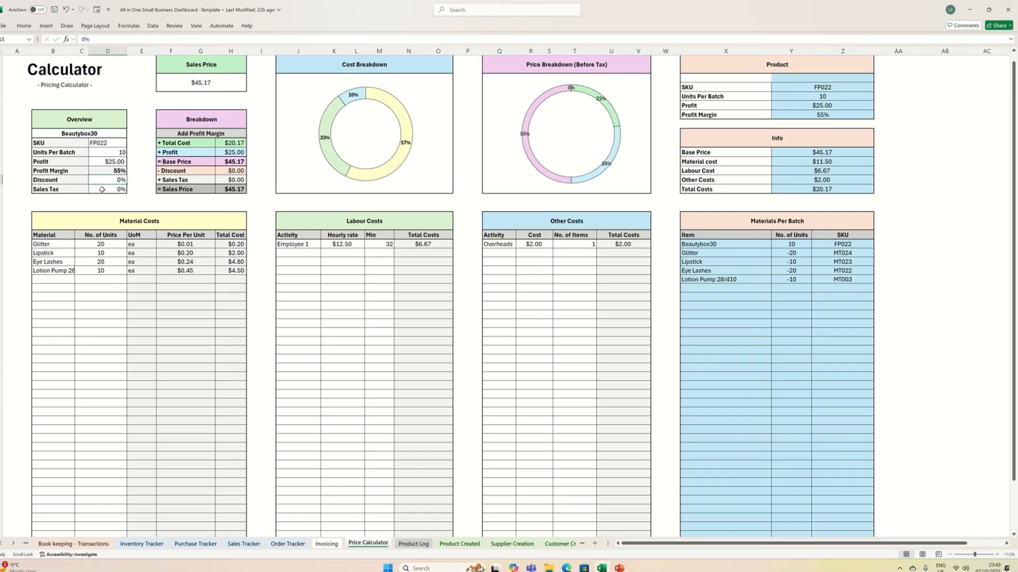
- Try a 5% Discount and 5% Sales Tax in the Overview and return both to 0%
type("5")
key("Return")
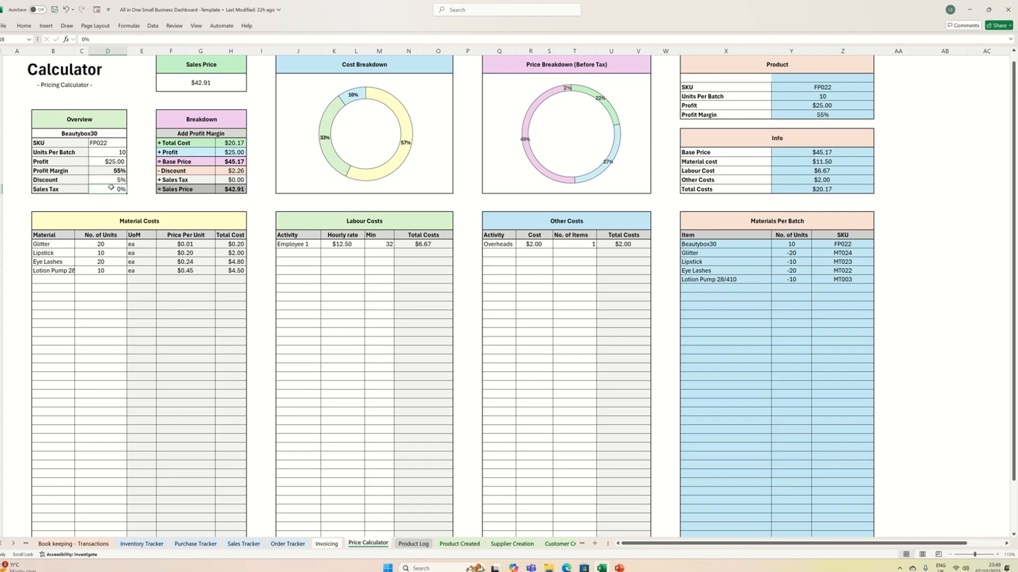
type("5")
left_click(101, 180)
type("0")
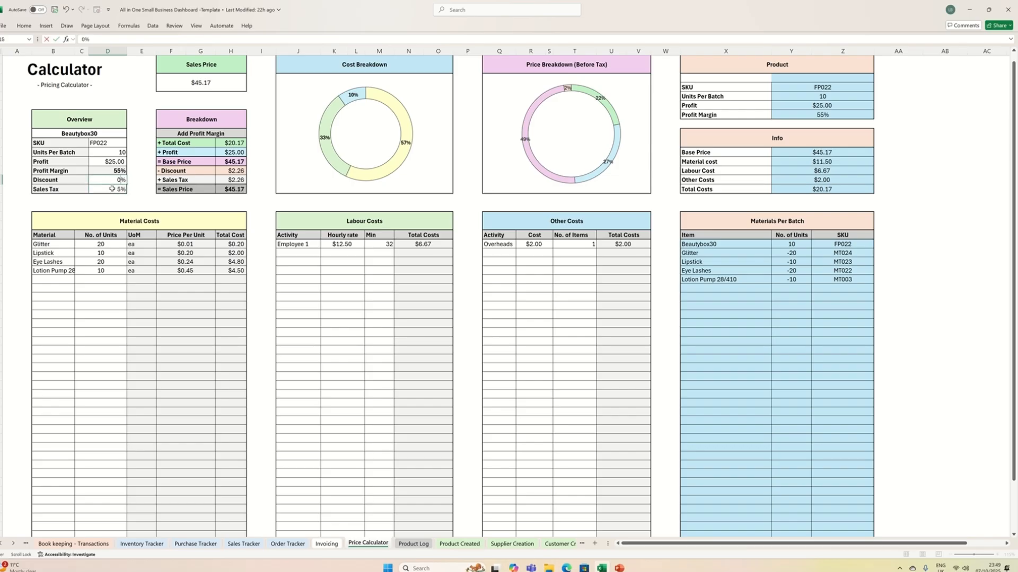
key("Return")
type("0")
left_click(152, 200)
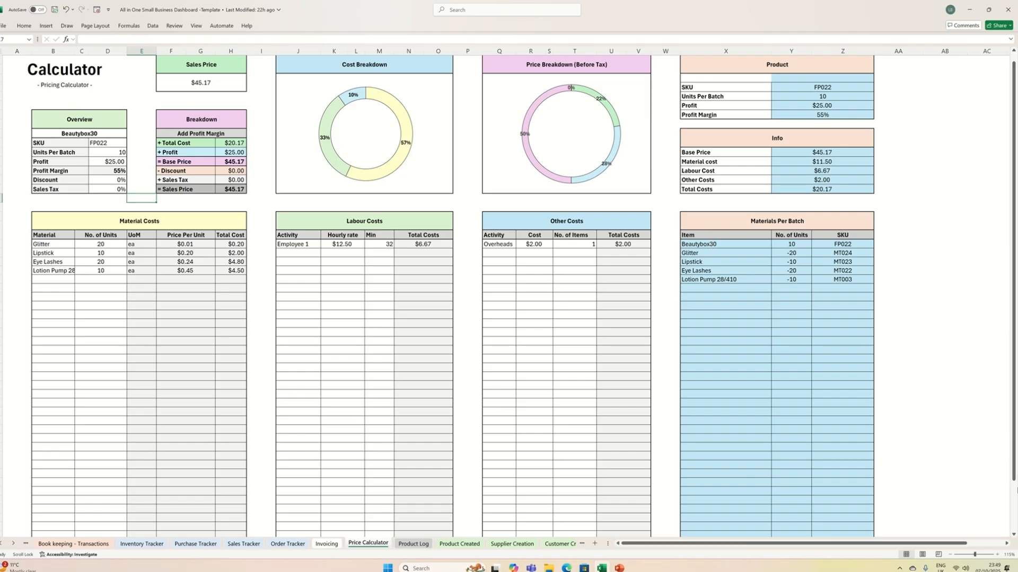
- Copy the SKU, Units Per Batch, Profit and Profit Margin values from the Product table
double_click(807, 79)
key("Return")
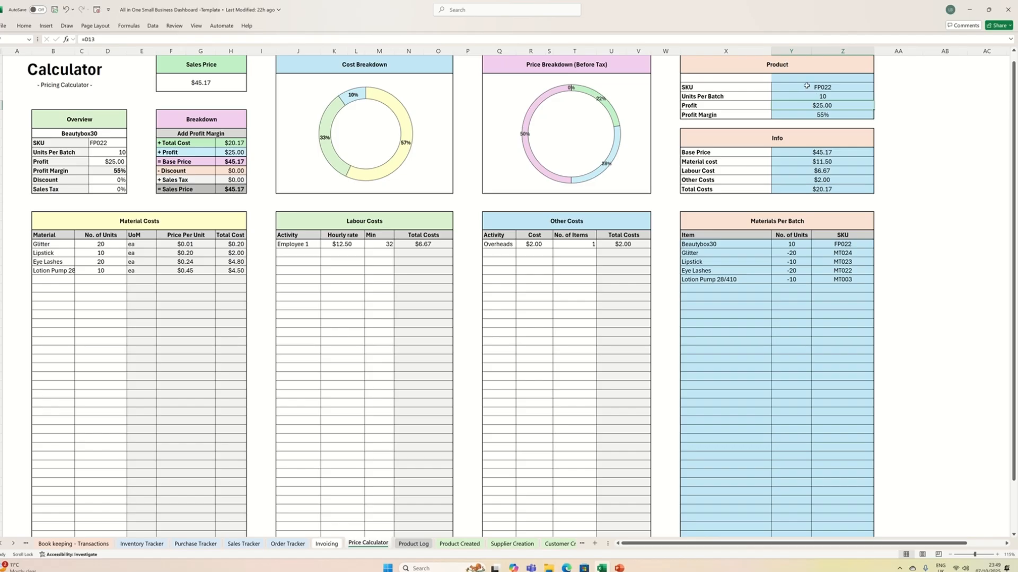
left_click_drag(806, 96, 812, 111)
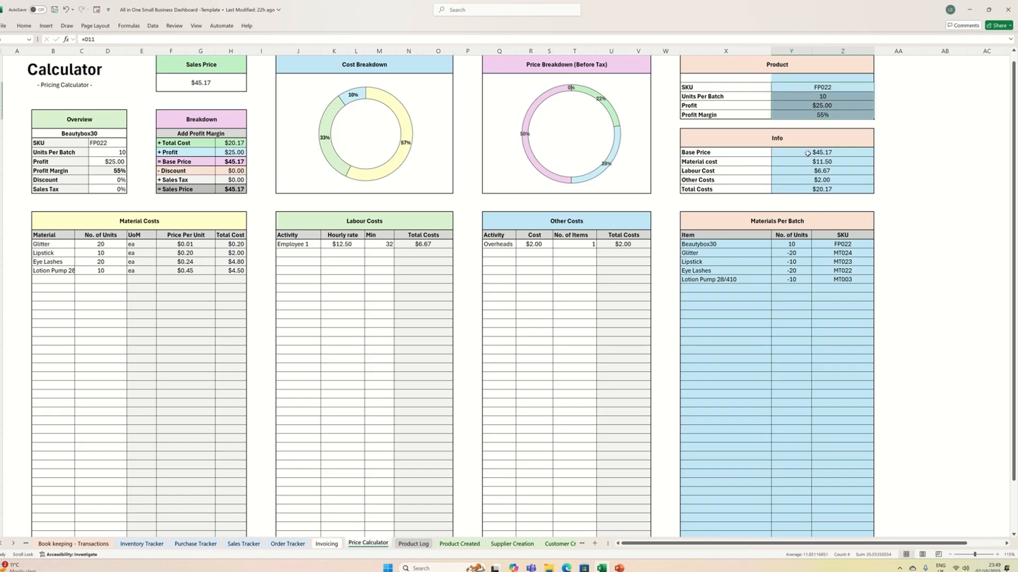
right_click(805, 103)
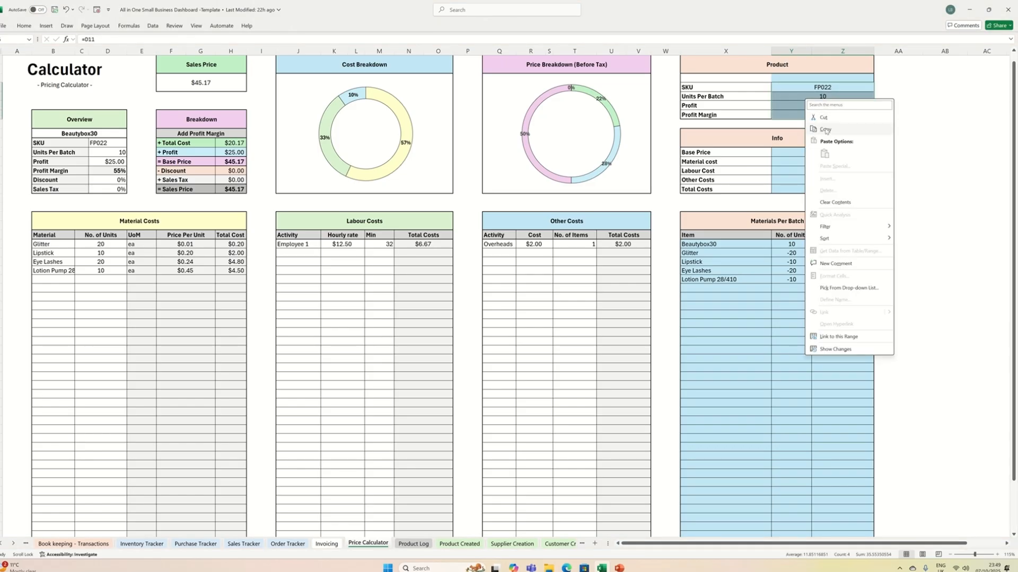
left_click(827, 129)
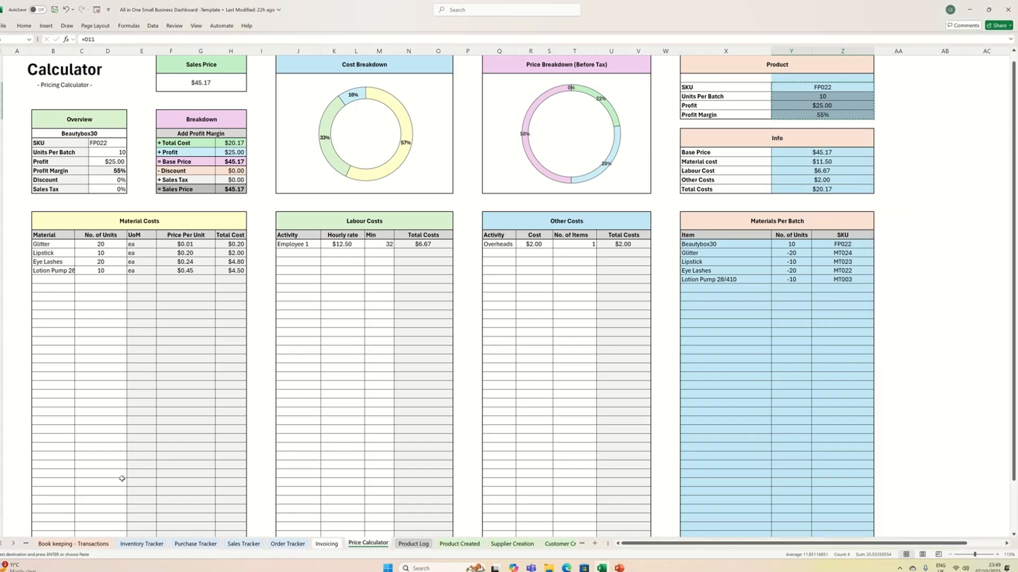
- Paste the copied SKU, Units Per Batch, Profit and Profit Margin as values into the Beautybox30 Product table of the Product Log sheet
left_click(412, 544)
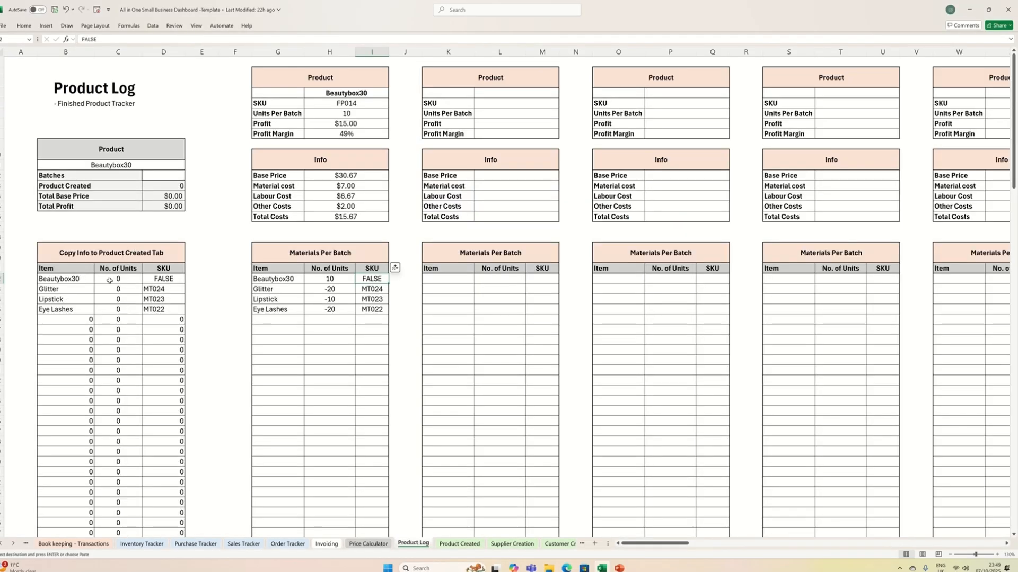
left_click(331, 104)
key("ctrl+v")
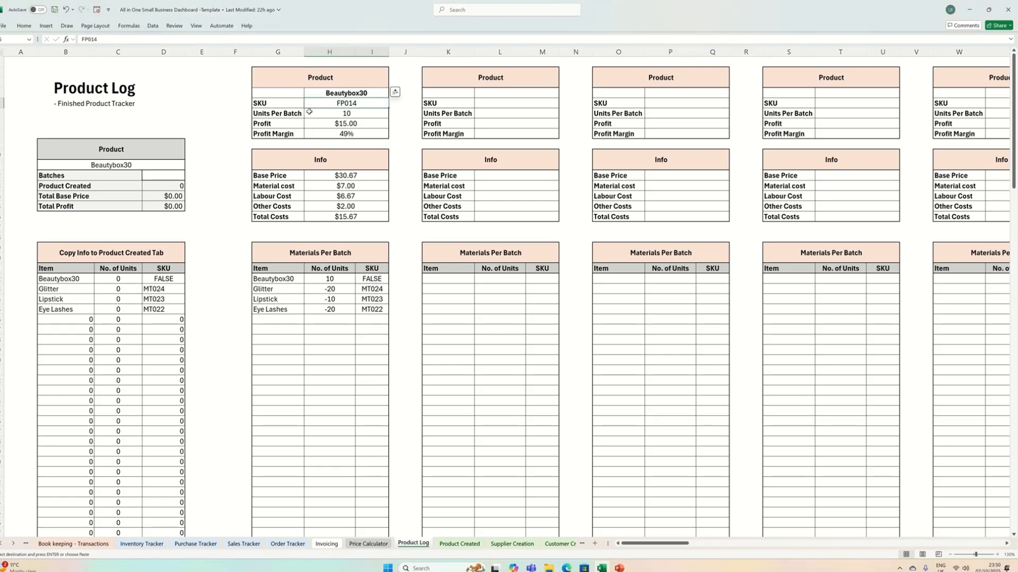
right_click(327, 103)
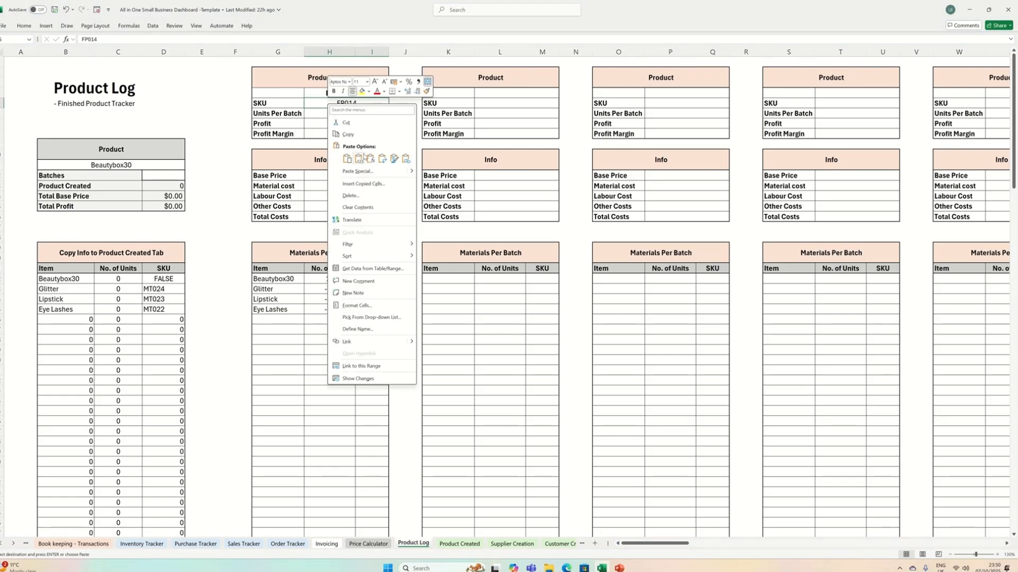
left_click(358, 158)
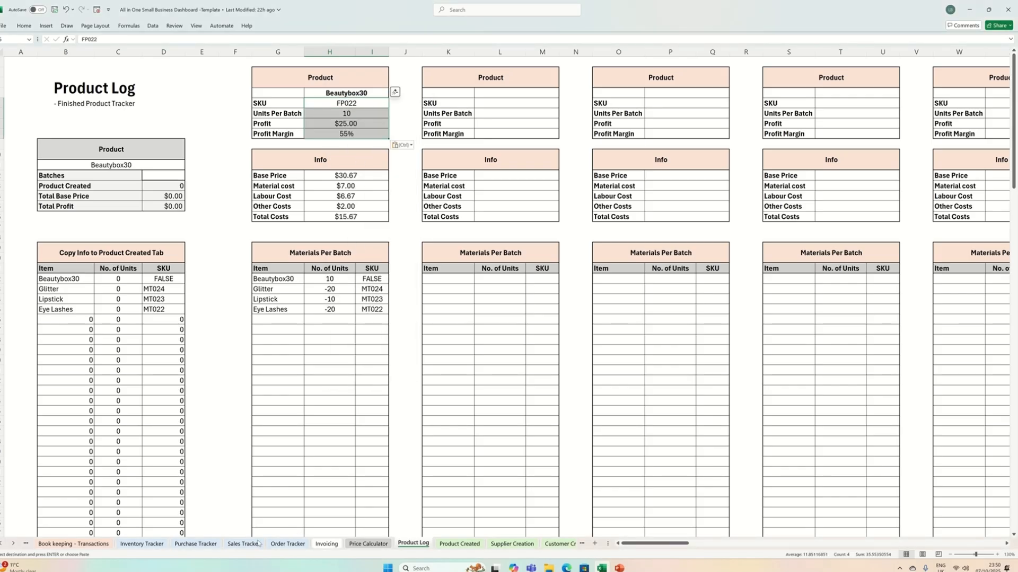
- Copy the Info values from Base Price to Total Costs in the Price Calculator and paste them as values into the Product Log's Beautybox30 Info table
left_click(365, 544)
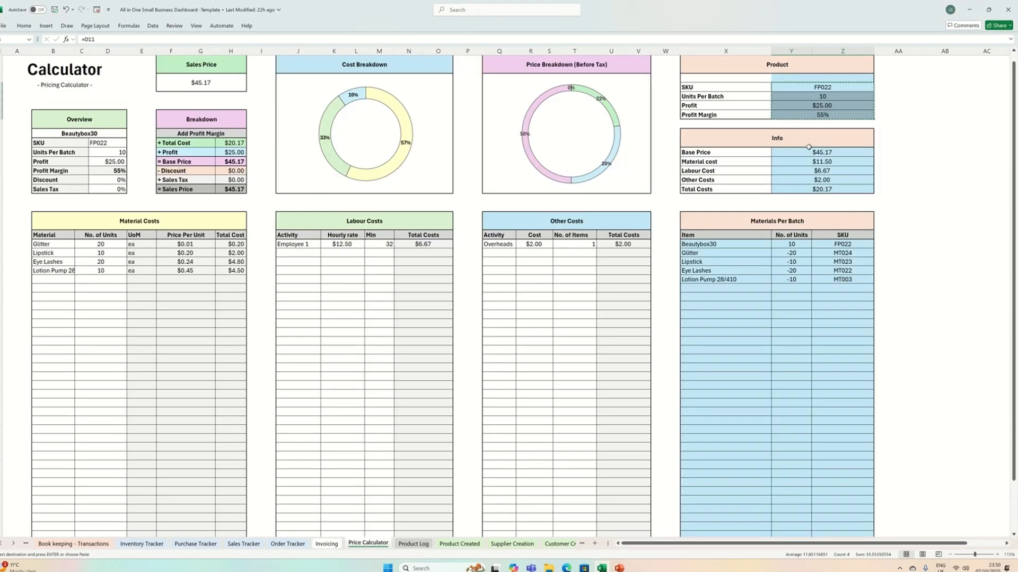
left_click_drag(809, 153, 809, 190)
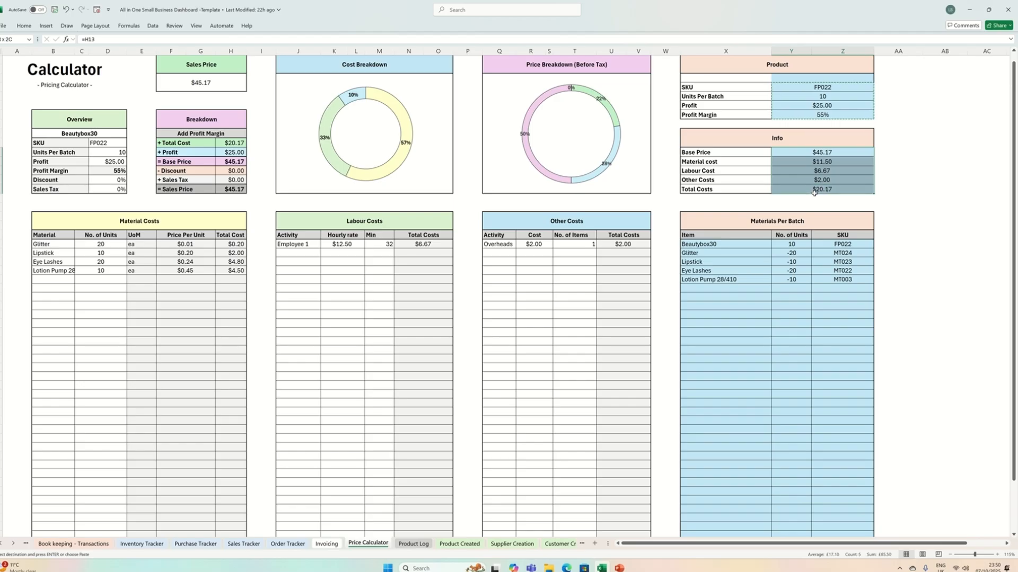
right_click(809, 189)
left_click(842, 207)
left_click(413, 544)
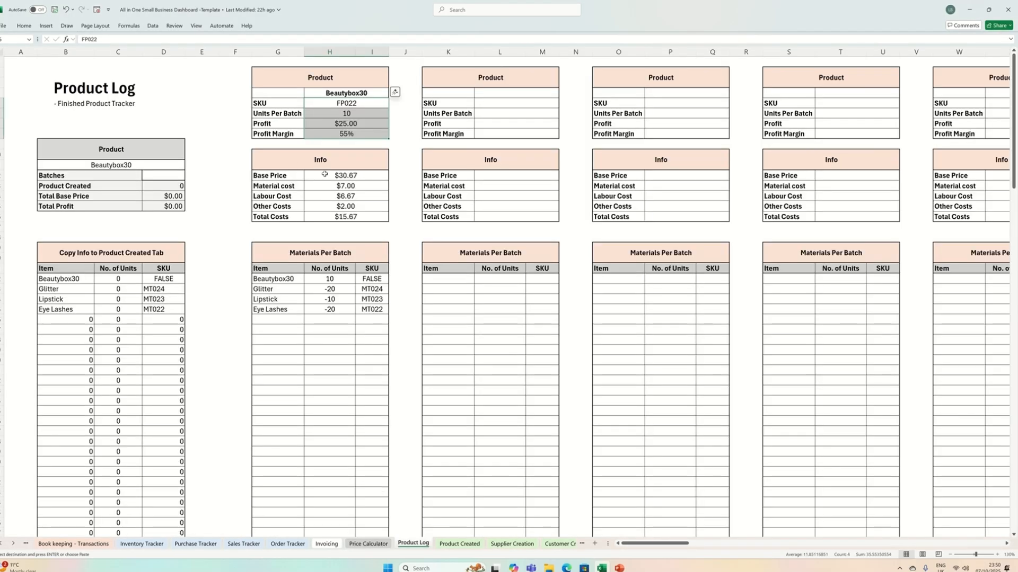
right_click(325, 174)
left_click(354, 233)
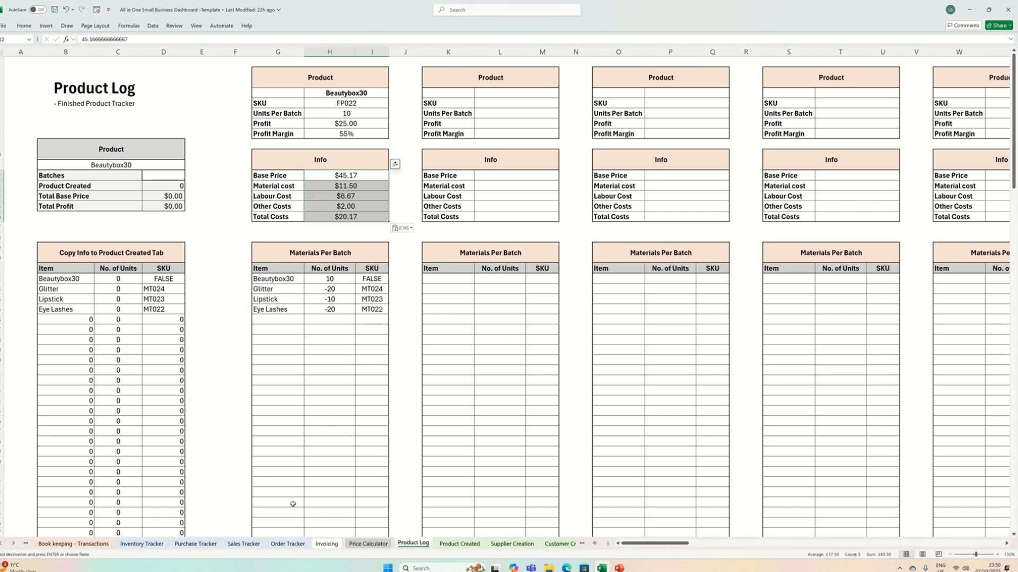
- Copy the Materials Per Batch rows from Beautybox30 to Lotion Pump 28/410 and paste them as values into the Product Log's first materials table
left_click(370, 545)
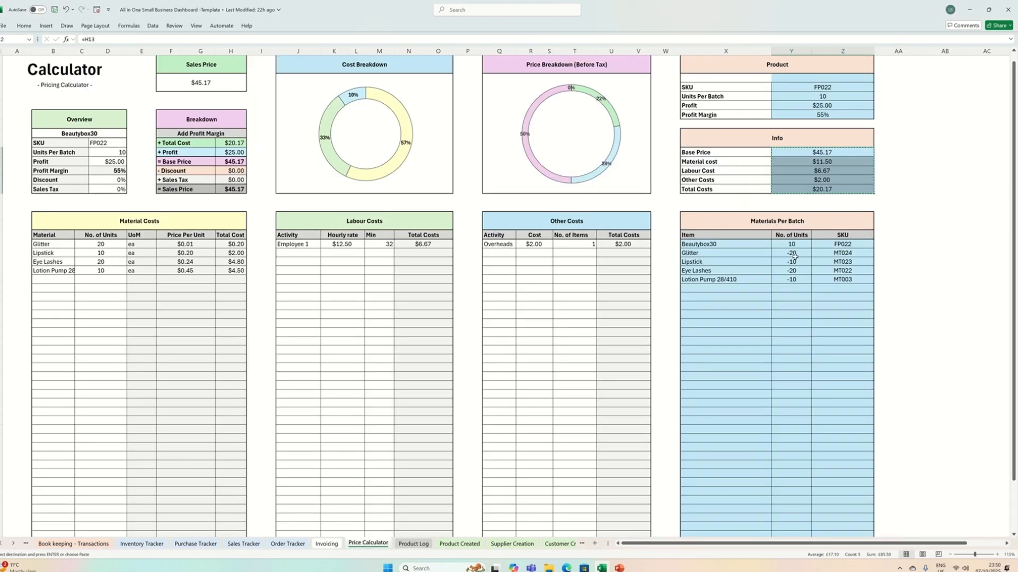
left_click_drag(721, 247, 848, 279)
right_click(848, 279)
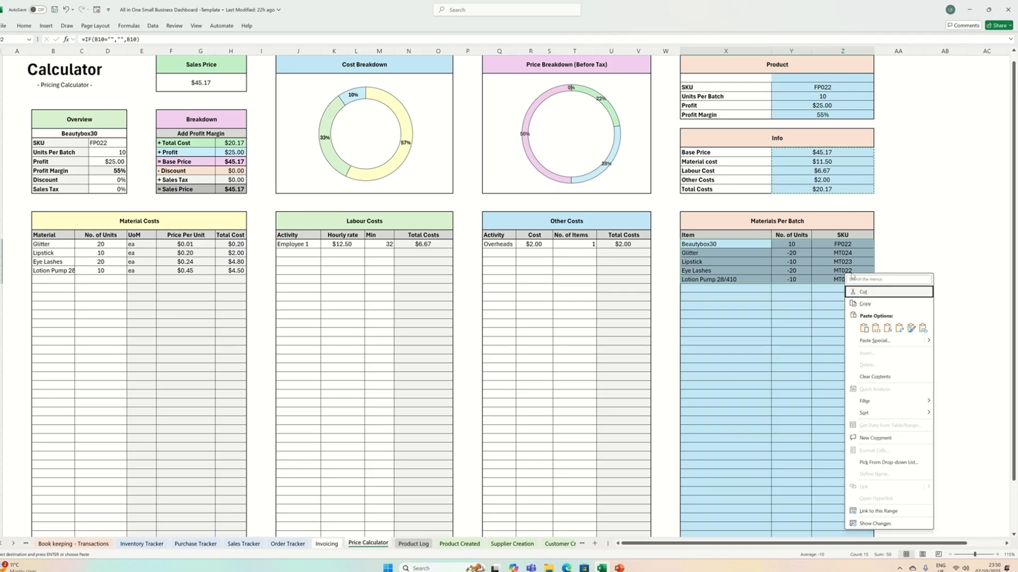
left_click(865, 304)
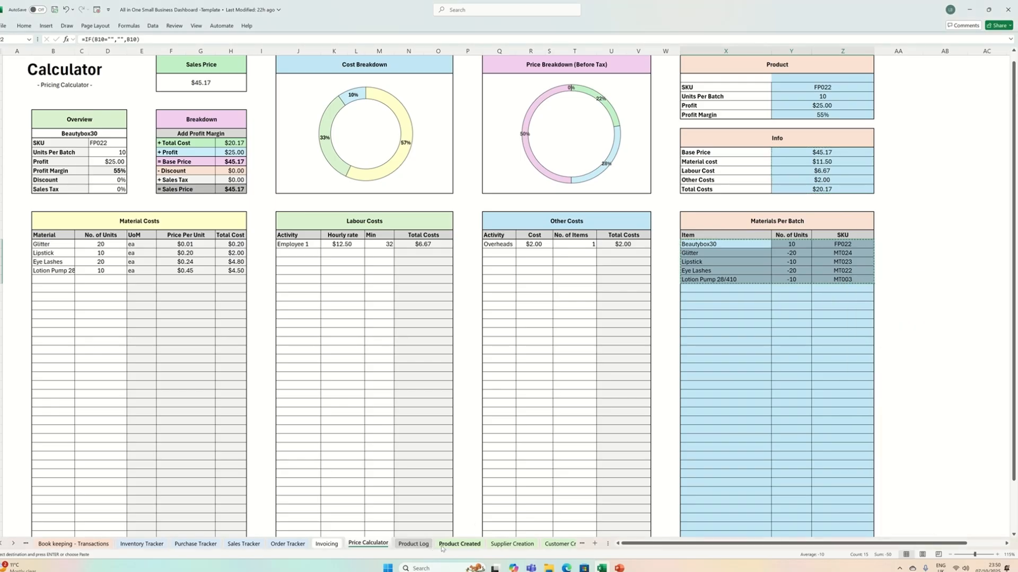
left_click(417, 546)
right_click(265, 282)
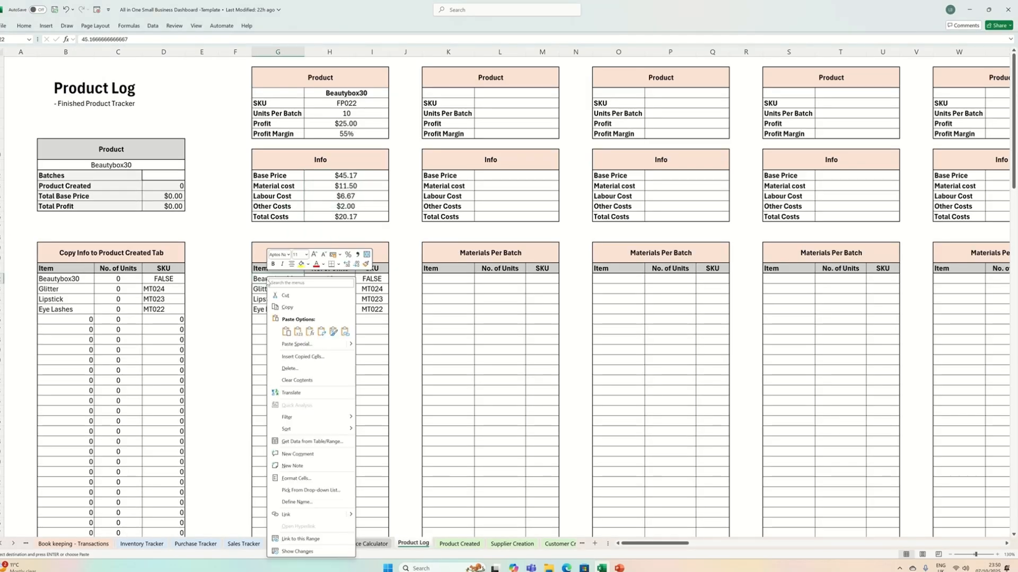
left_click(298, 336)
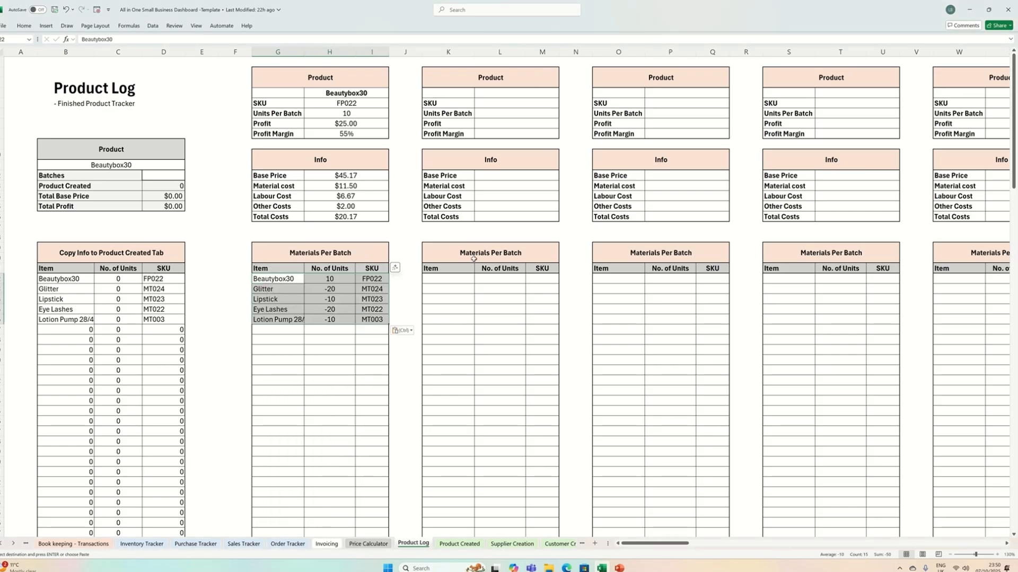
- Examine the spare product tables across the Product Log sheet and the choices in the Product selection list
left_click(472, 288)
scroll(476, 271, "right", 4)
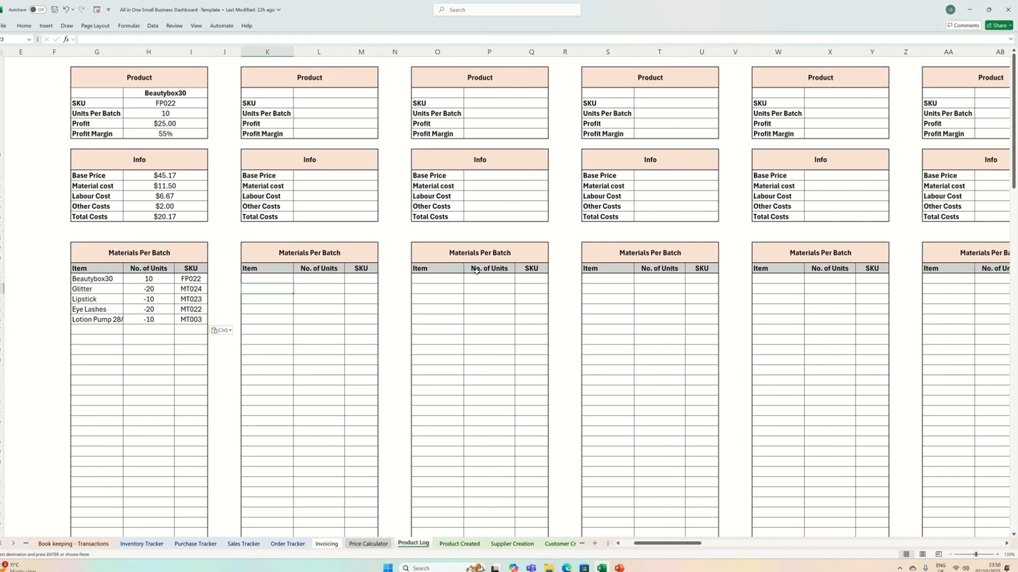
scroll(476, 271, "right", 10)
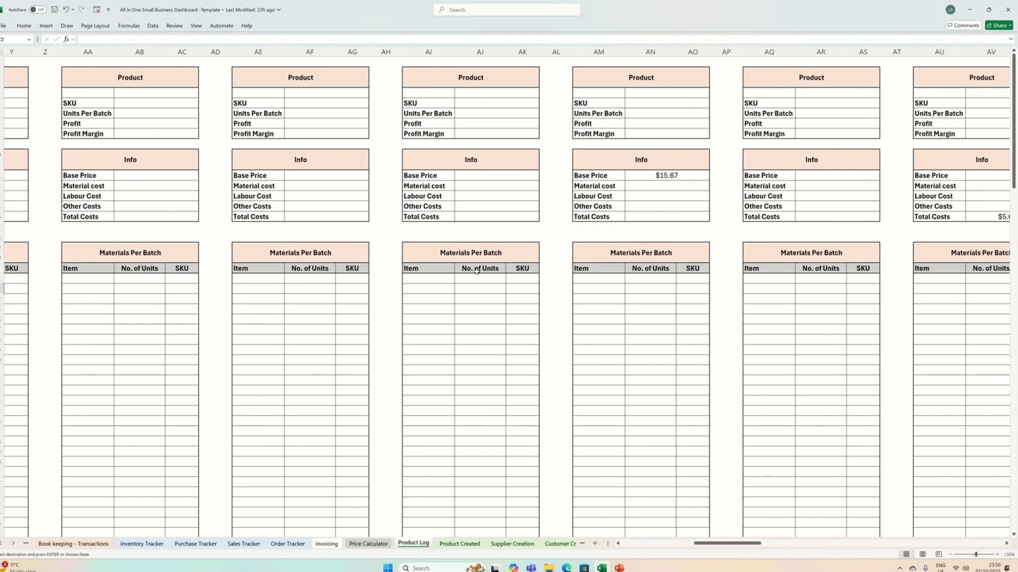
scroll(476, 271, "left", 12)
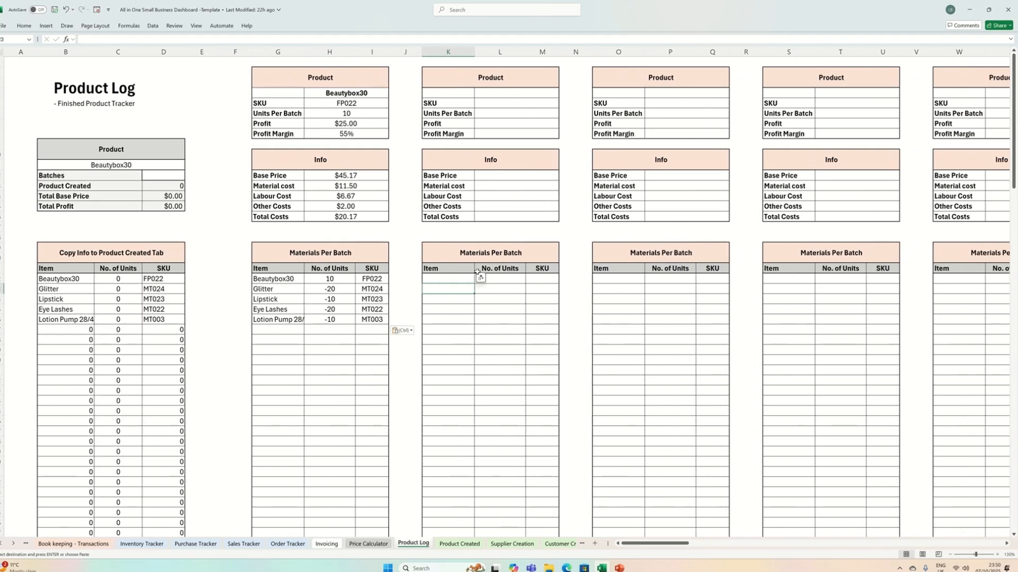
left_click(163, 165)
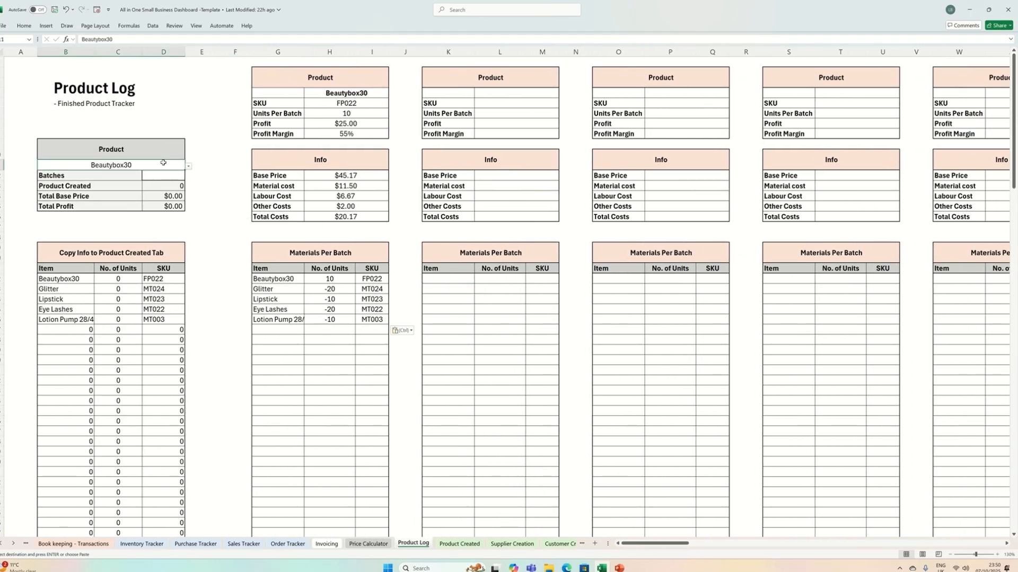
left_click(188, 168)
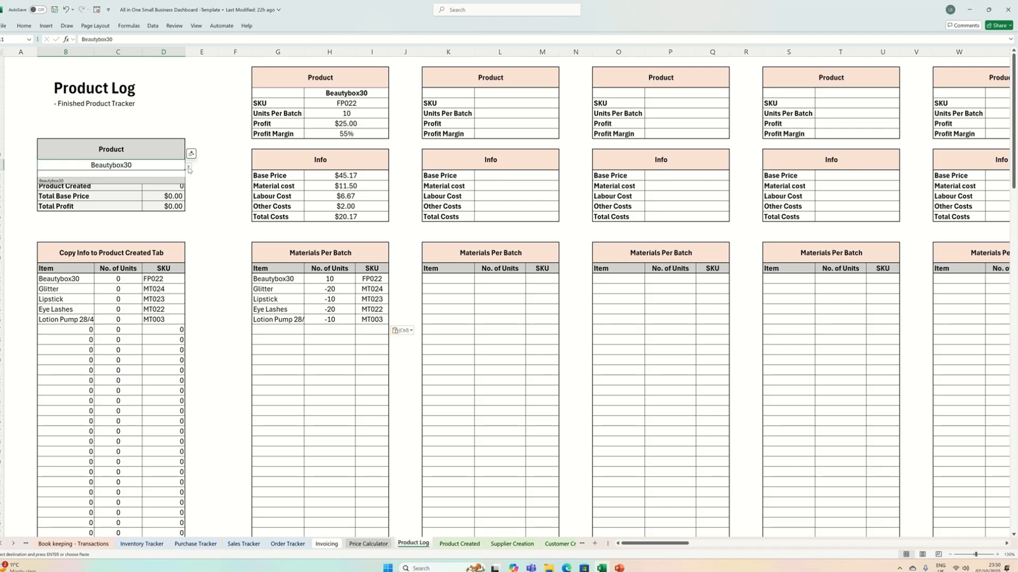
left_click(188, 168)
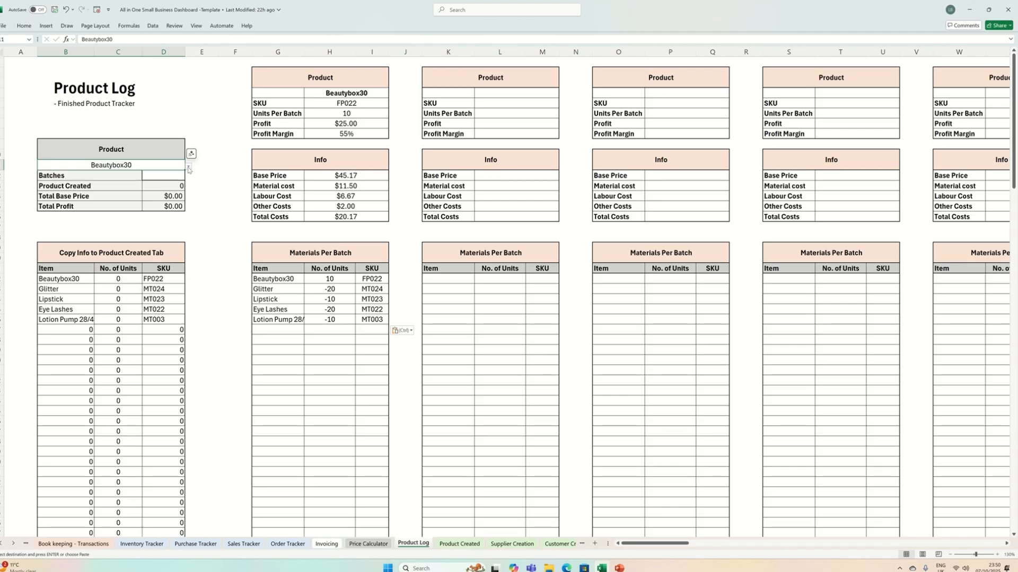
- Set Batches to 10 for Beautybox30 and copy the item rows from the Copy Info to Product Created Tab table
double_click(156, 175)
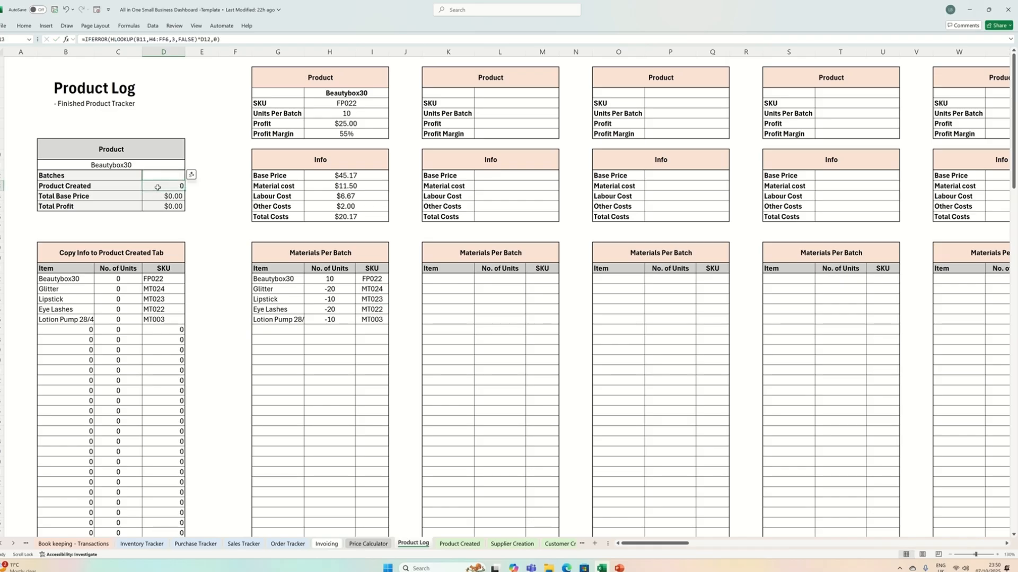
key("Escape")
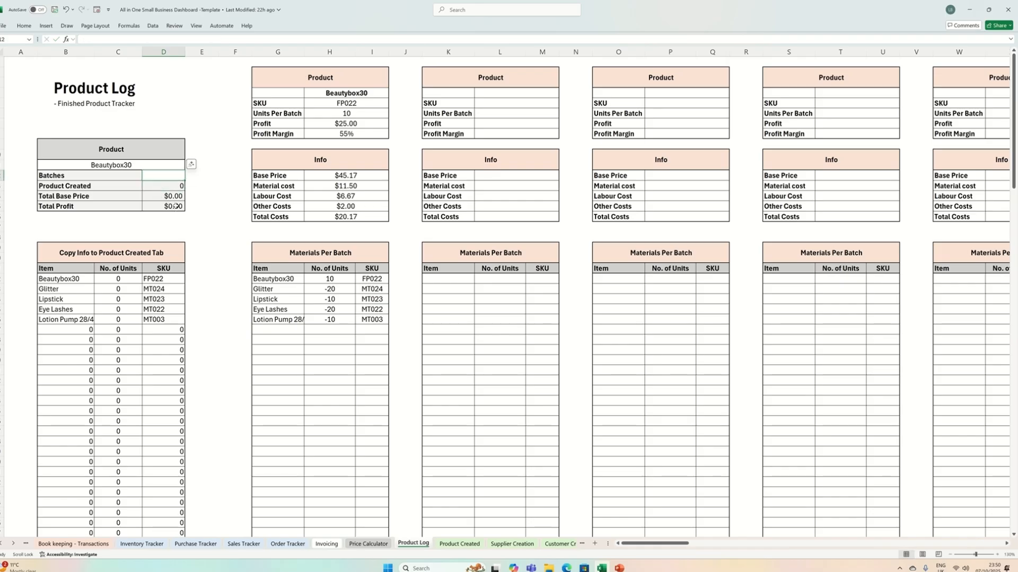
type("10")
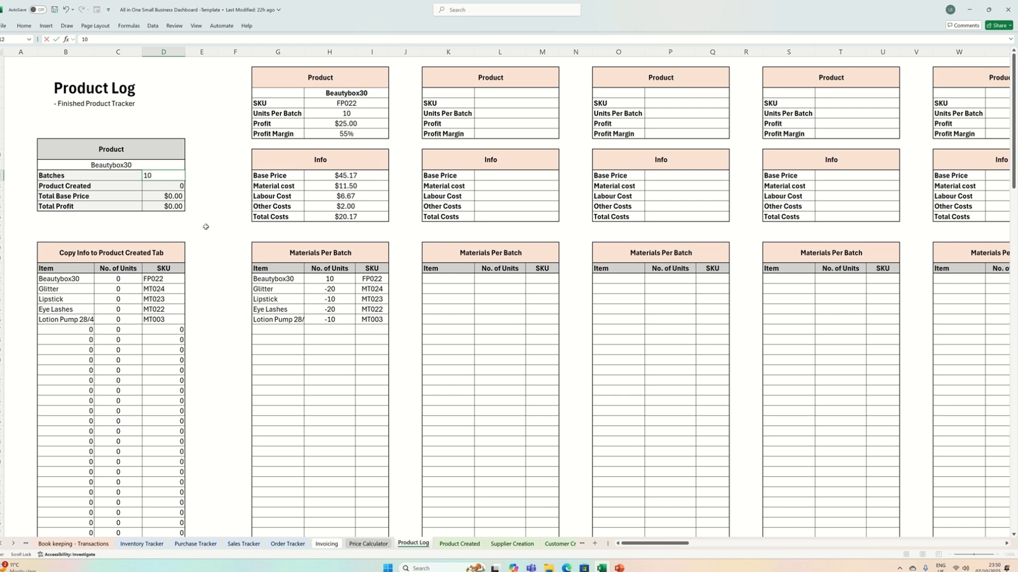
left_click(199, 230)
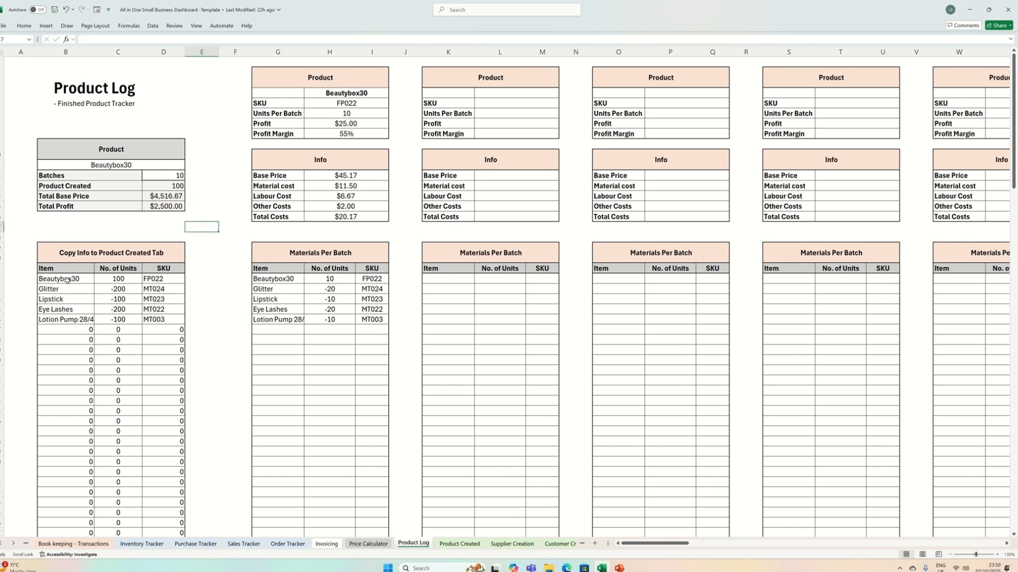
left_click_drag(56, 279, 162, 319)
right_click(101, 298)
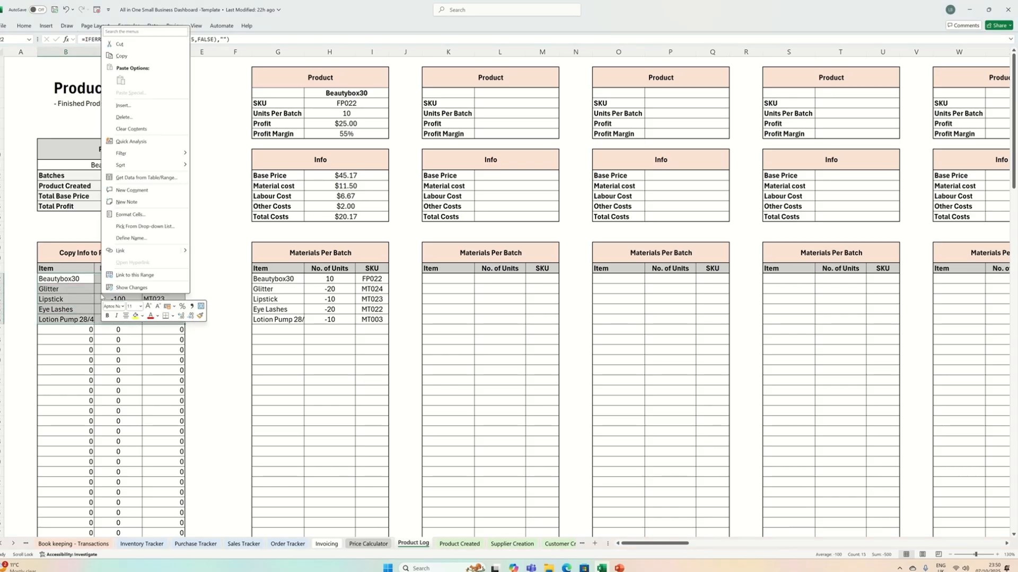
left_click(122, 56)
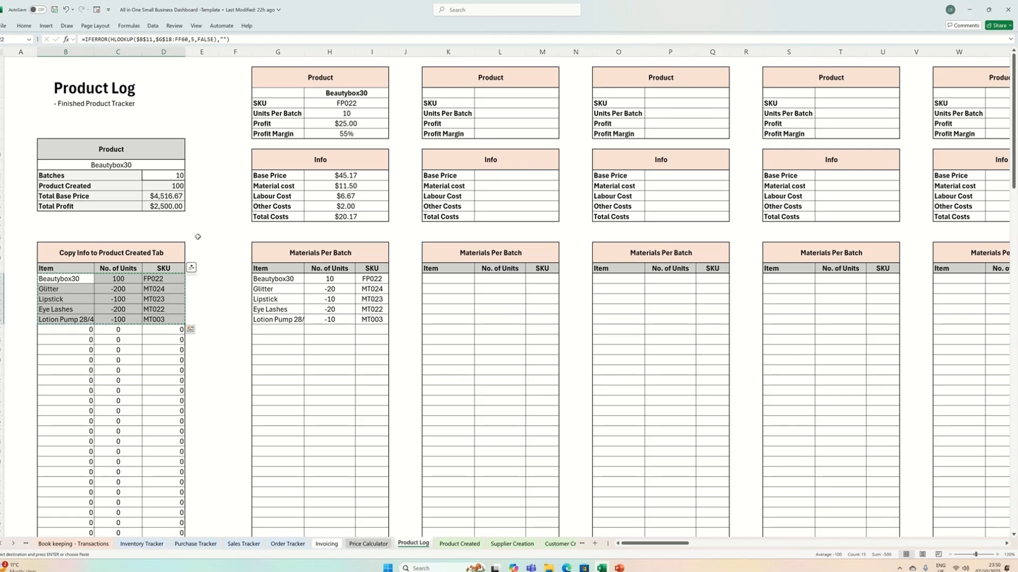
- Try 1 batch of Beautybox30, set Batches to 2, and check the Total Base Price
left_click(167, 176)
type("1")
left_click(119, 320)
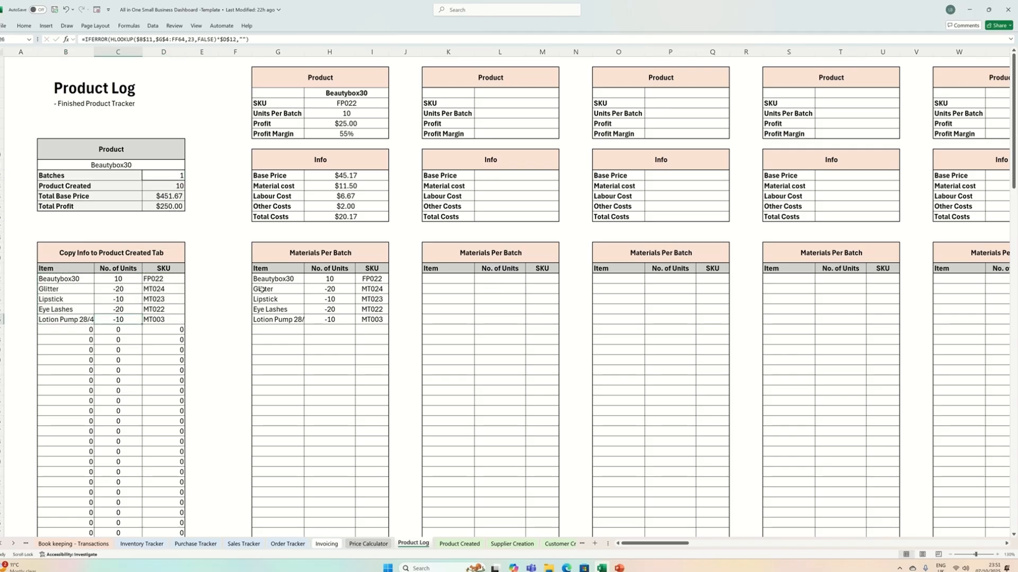
left_click(170, 175)
type("2")
left_click(189, 199)
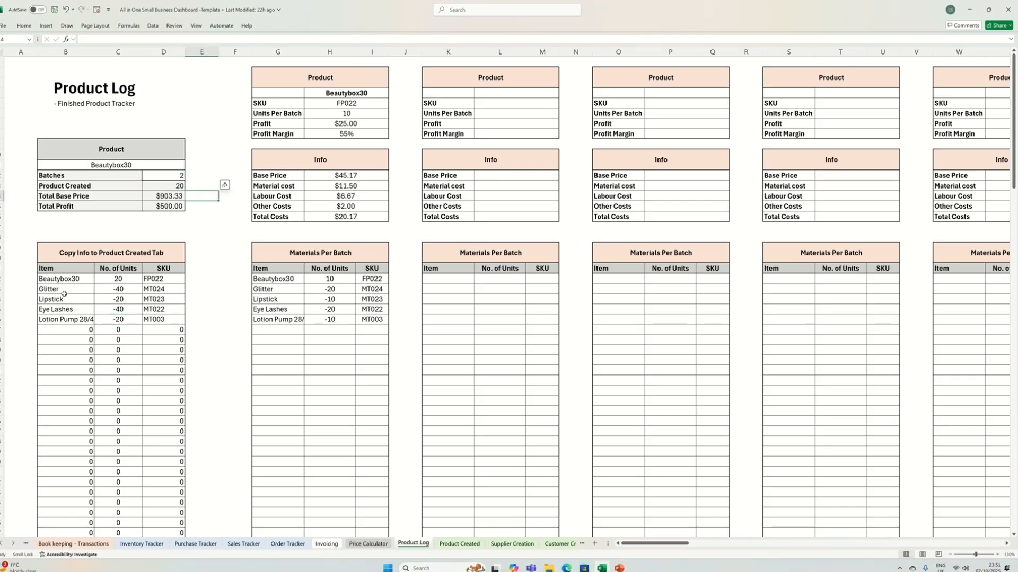
left_click(162, 197)
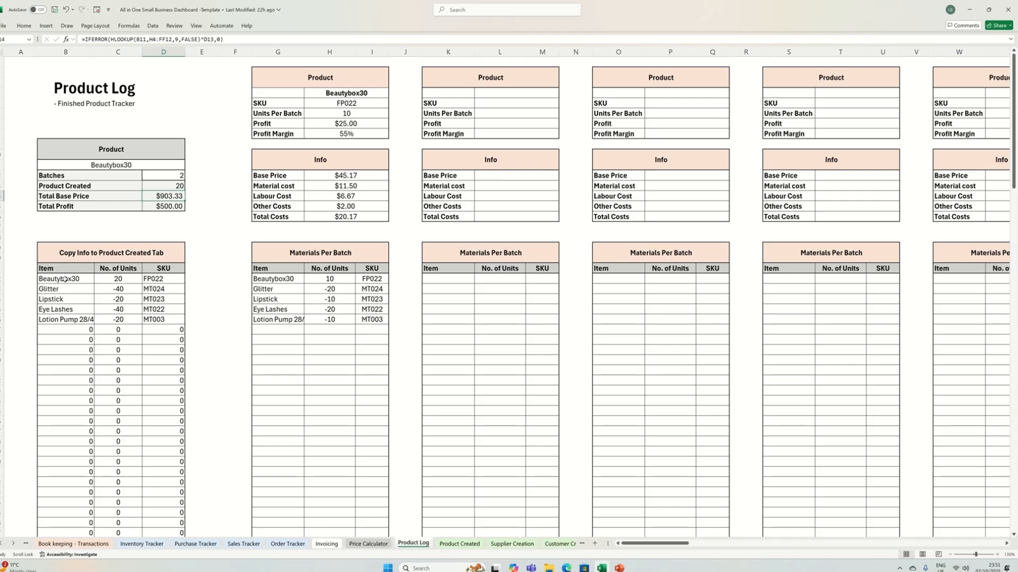
- Copy the Beautybox30 to Lotion Pump rows with units and SKUs and paste them as values at the first row of the Product Created sheet
left_click_drag(63, 279, 147, 313)
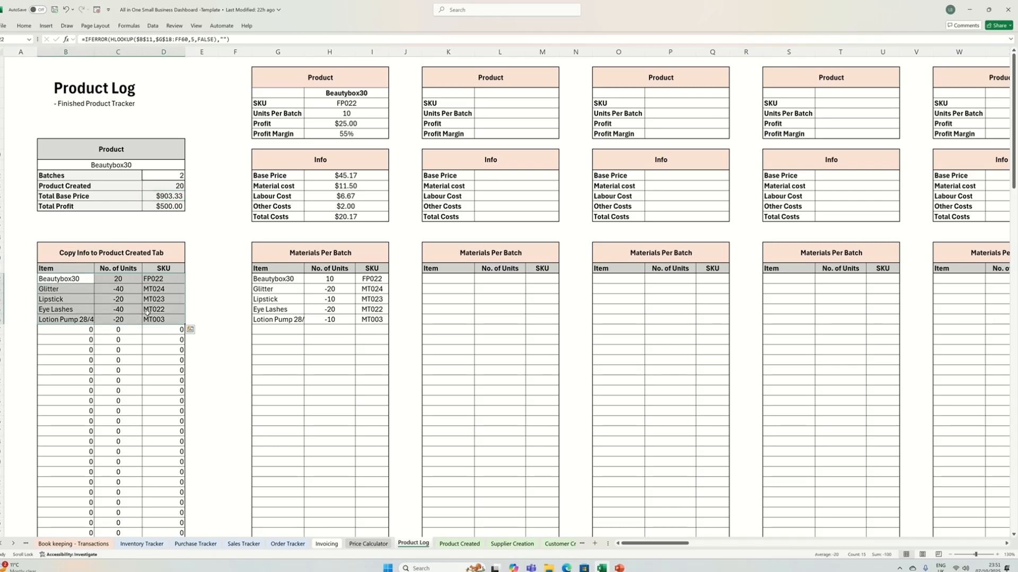
right_click(100, 284)
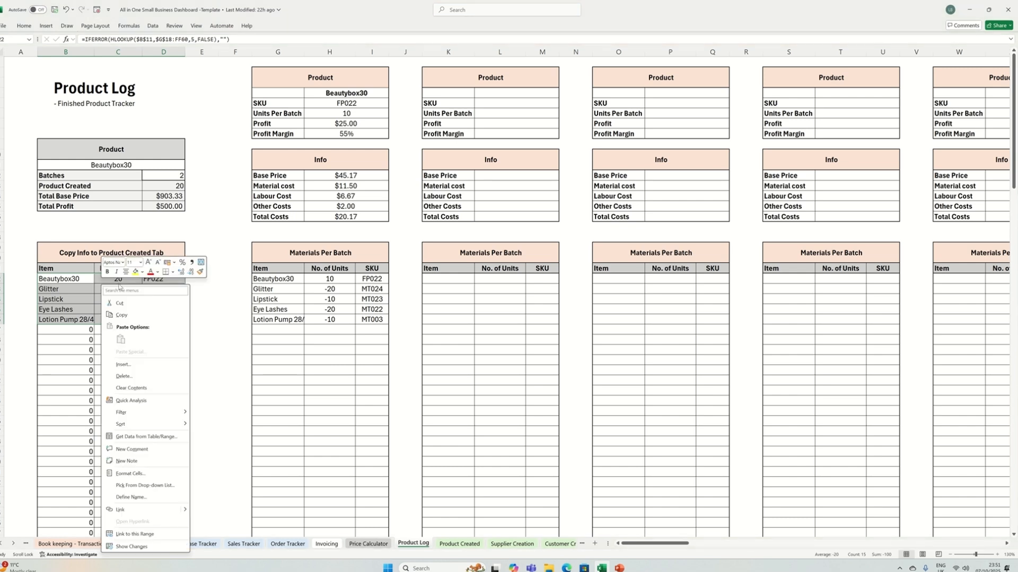
left_click(142, 317)
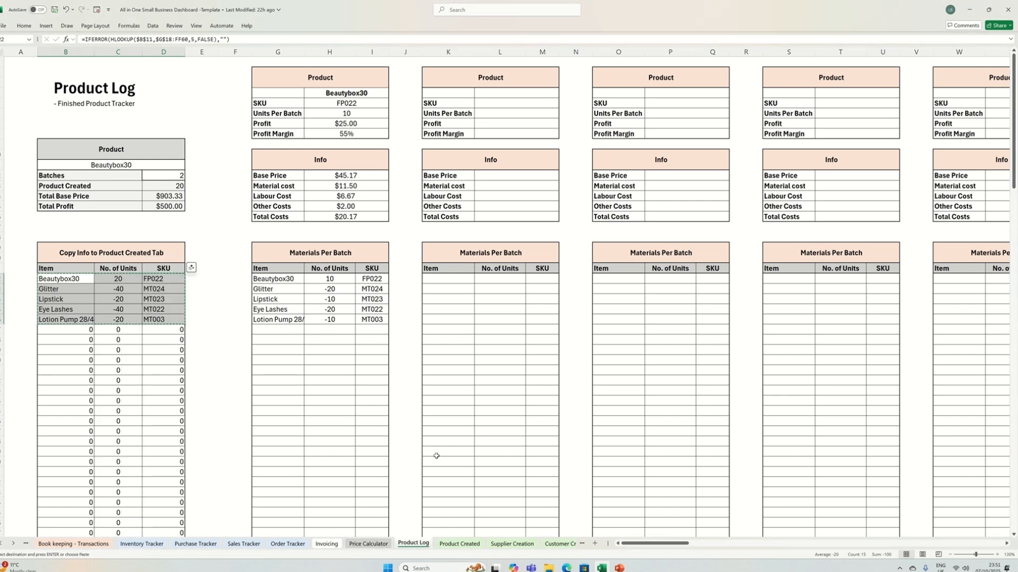
left_click(465, 543)
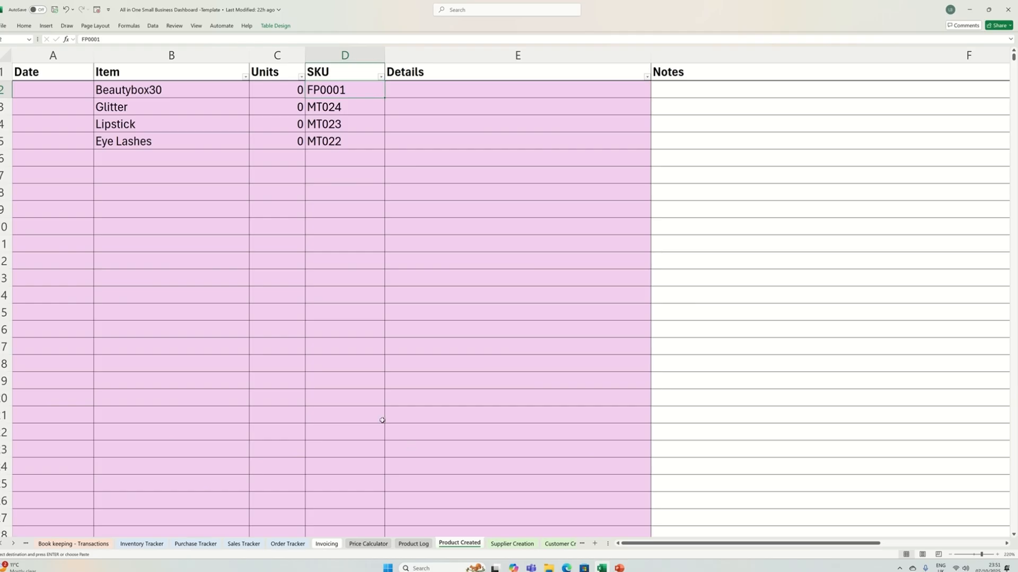
right_click(119, 89)
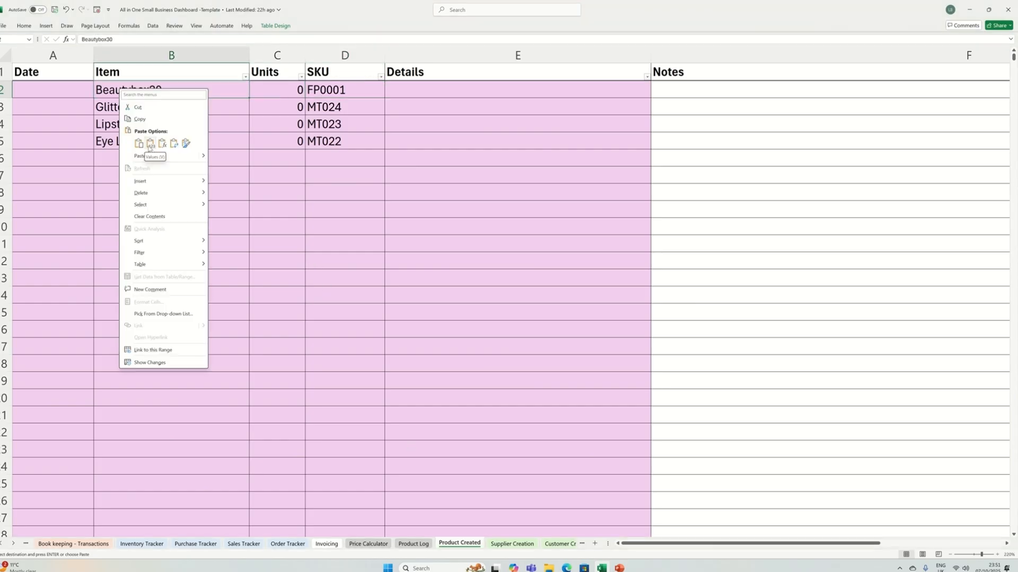
left_click(150, 144)
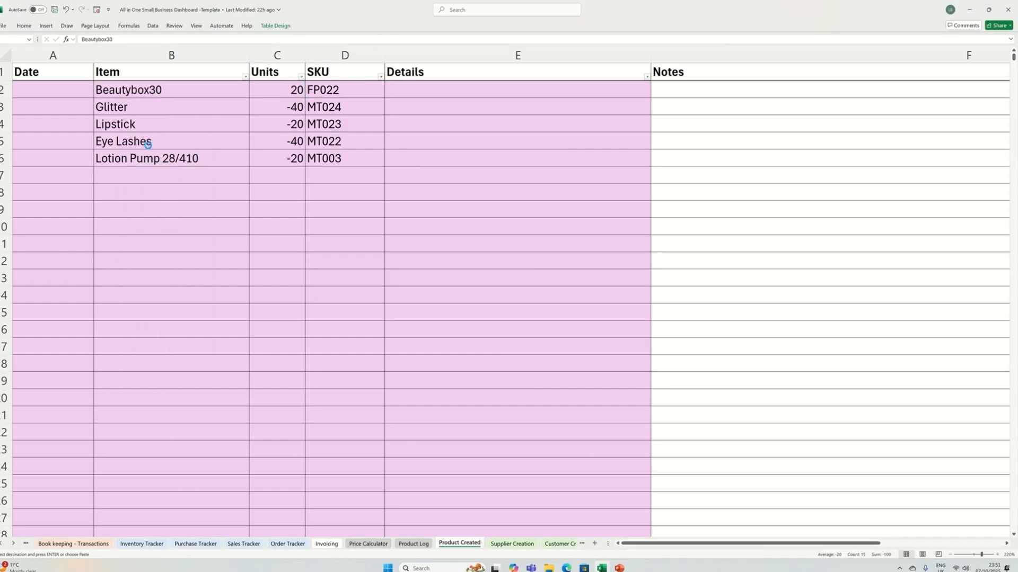
- Date the Beautybox30 row 01/10/2025 and fill the dates down as a daily series through the Lotion Pump 28/410 row
left_click(70, 96)
type("01")
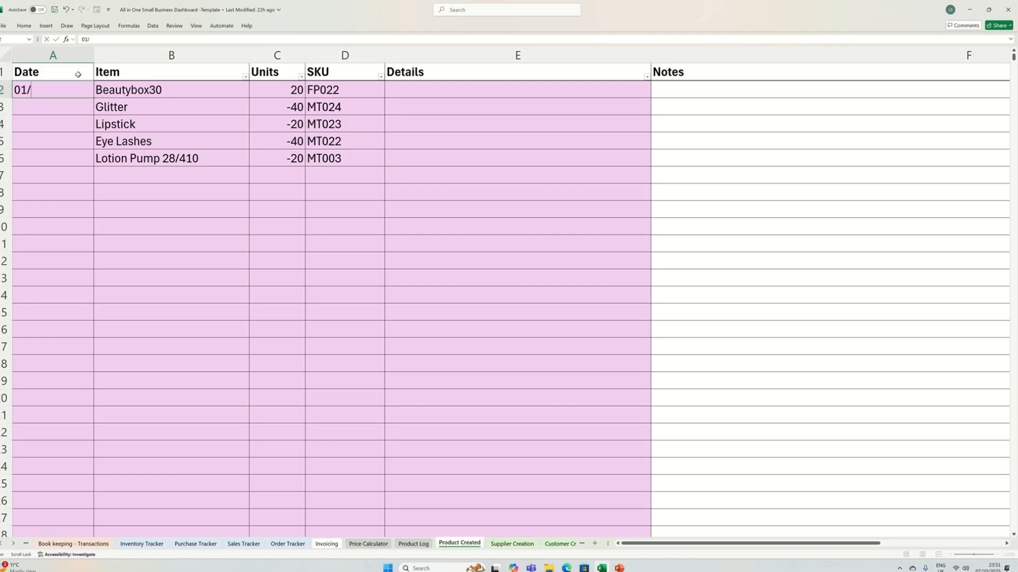
type("/10/2025")
key("Return")
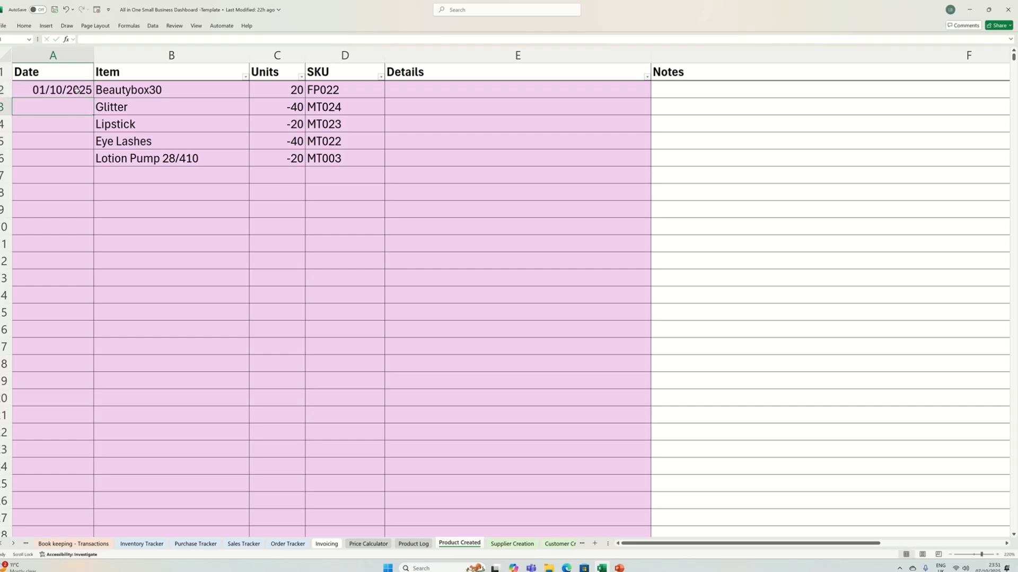
left_click(76, 90)
left_click_drag(94, 99, 83, 158)
left_click(83, 148)
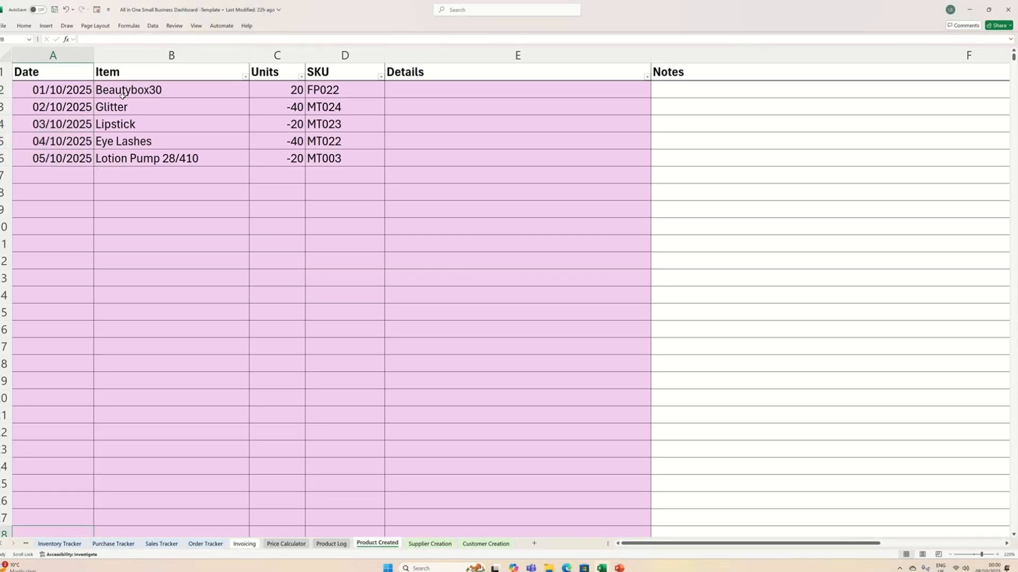
- Copy the Beautybox30 item name from Product Created and paste it as a value in the Inventory Tracker row below Beauty Box21
left_click_drag(126, 91, 313, 90)
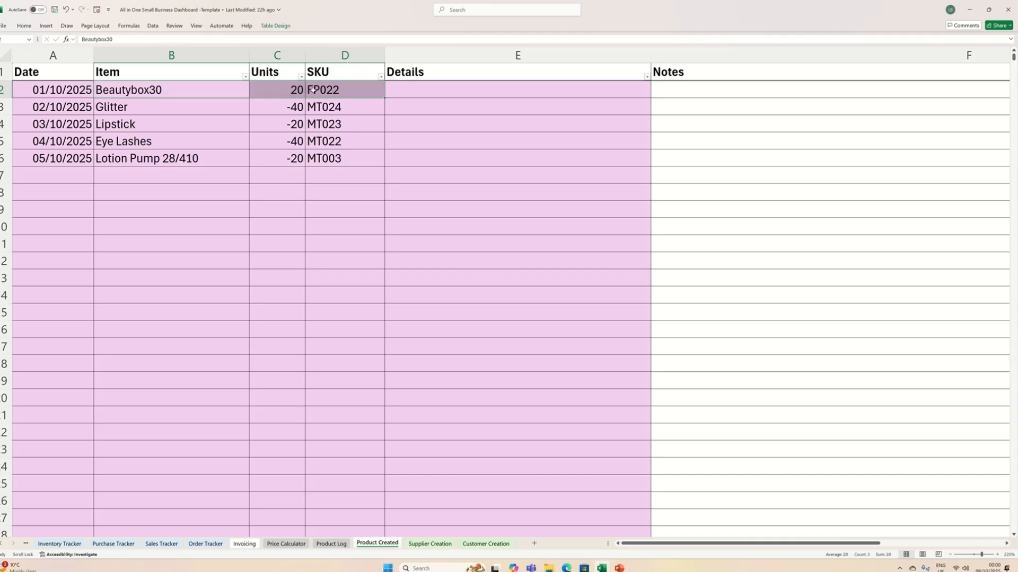
left_click(119, 90)
right_click(119, 89)
left_click(139, 116)
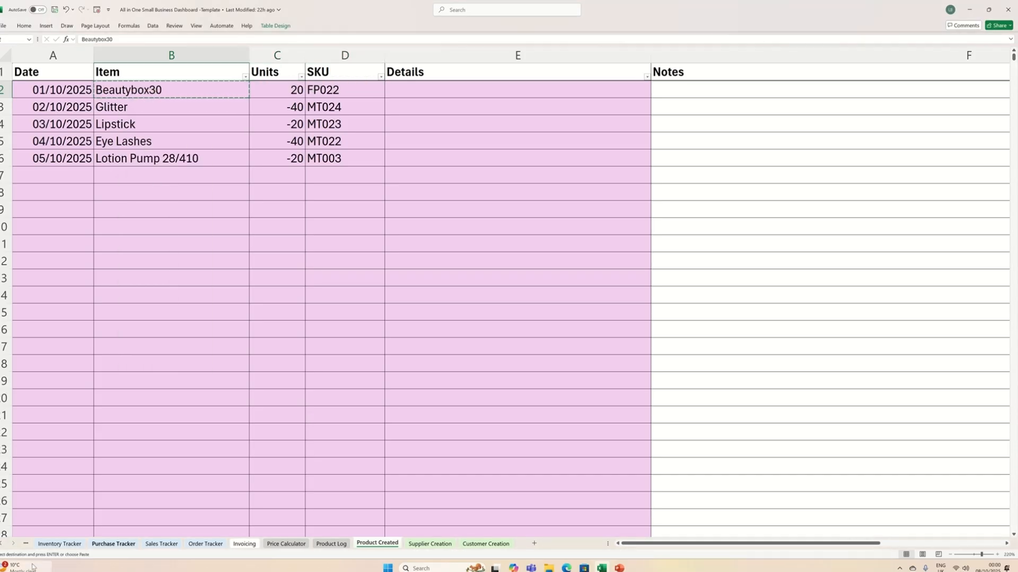
left_click(59, 544)
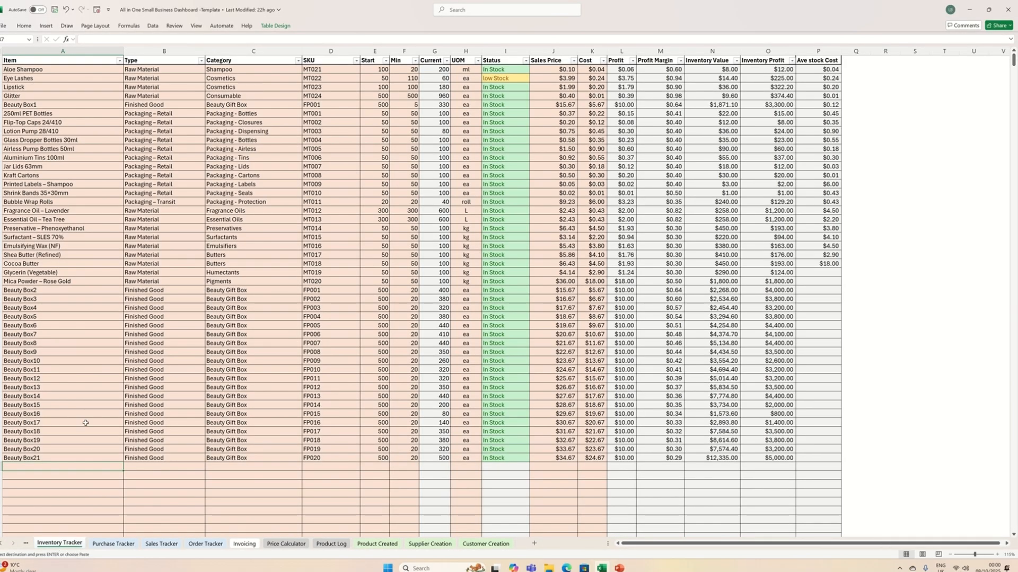
right_click(31, 466)
left_click(42, 252)
- Set Beautybox30's type to Finished Good and its category to Beauty Gift Box in the Inventory Tracker
left_click(175, 467)
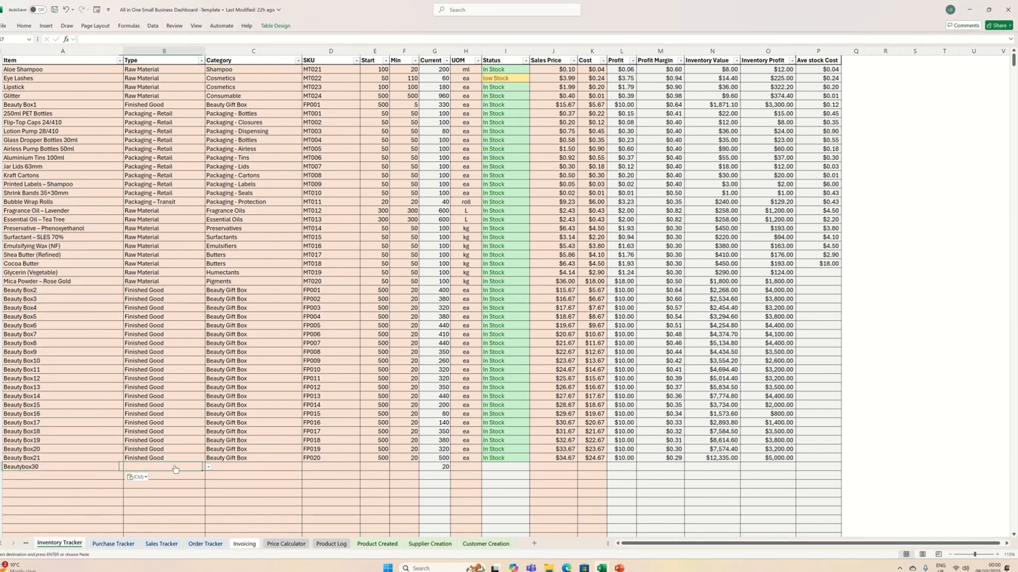
left_click(209, 468)
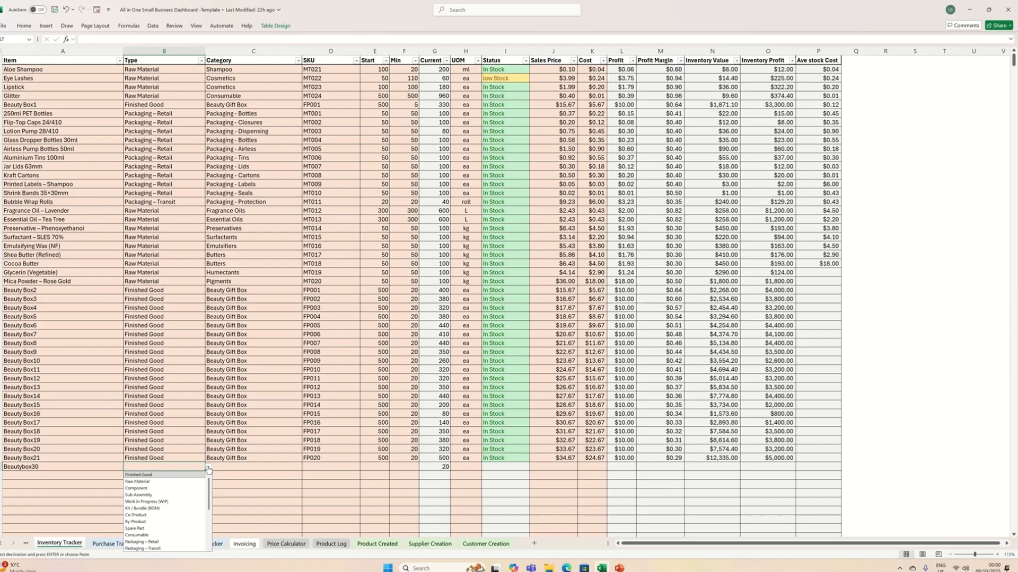
left_click(142, 474)
left_click(220, 466)
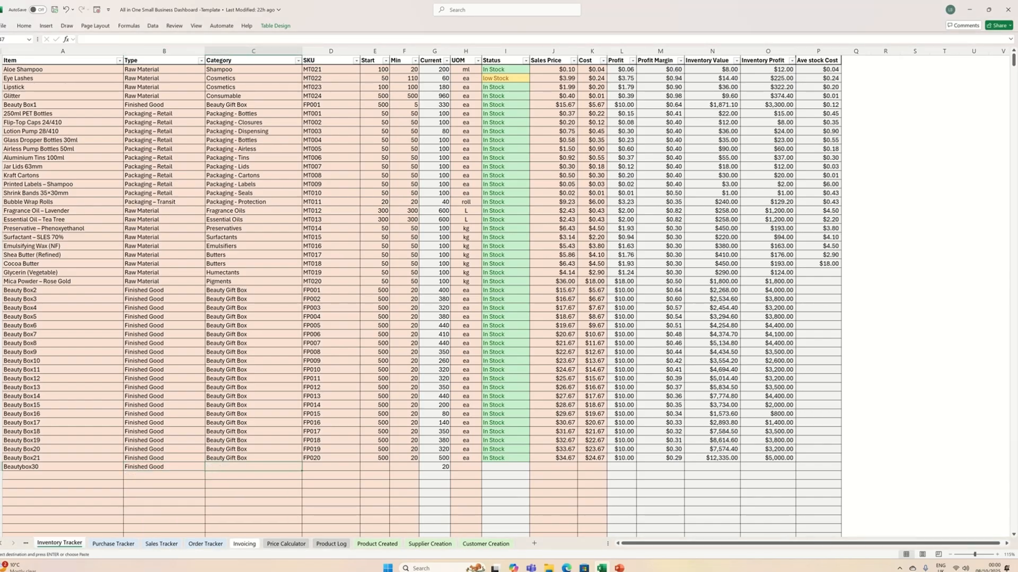
key("Return")
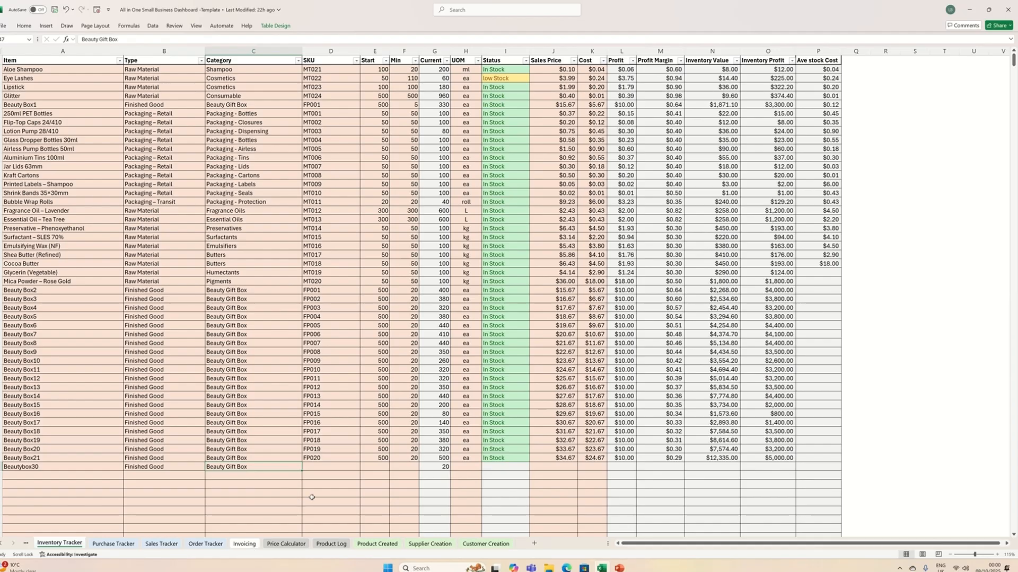
- Copy SKU FP022 from the Product Created sheet and paste it as a value in Beautybox30's Inventory Tracker row
left_click(331, 544)
left_click(377, 544)
left_click(324, 90)
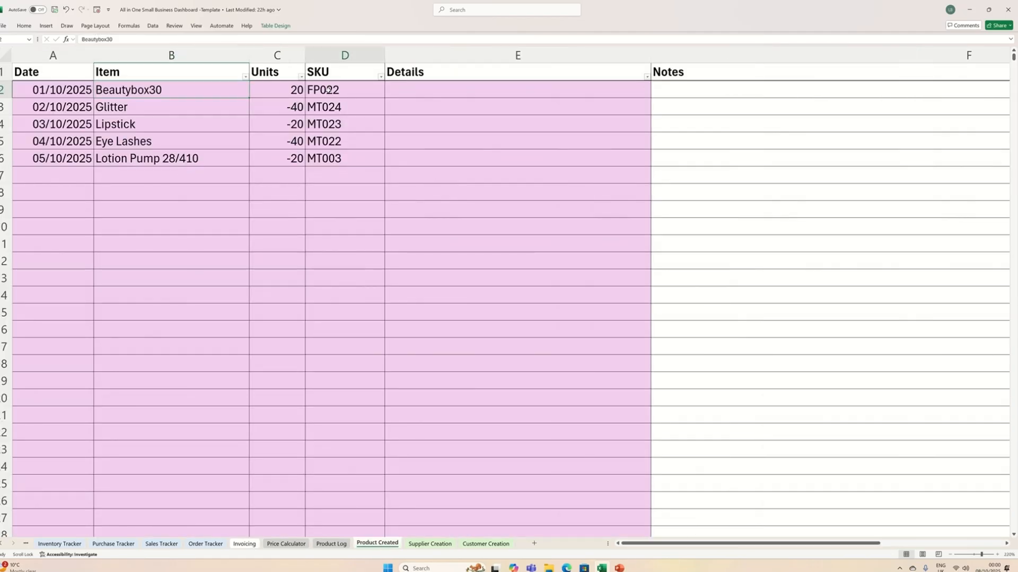
right_click(325, 89)
left_click(350, 121)
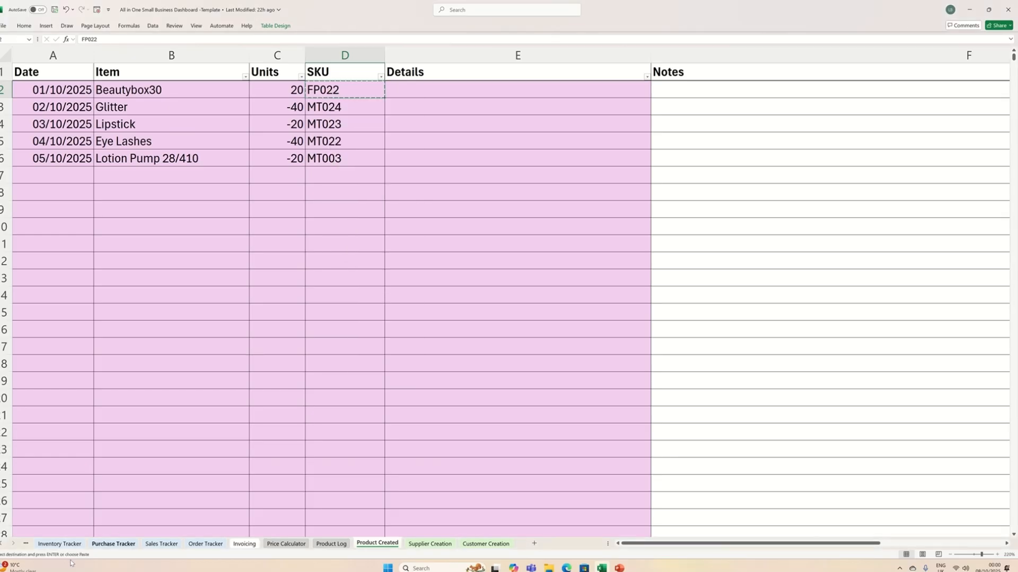
left_click(58, 543)
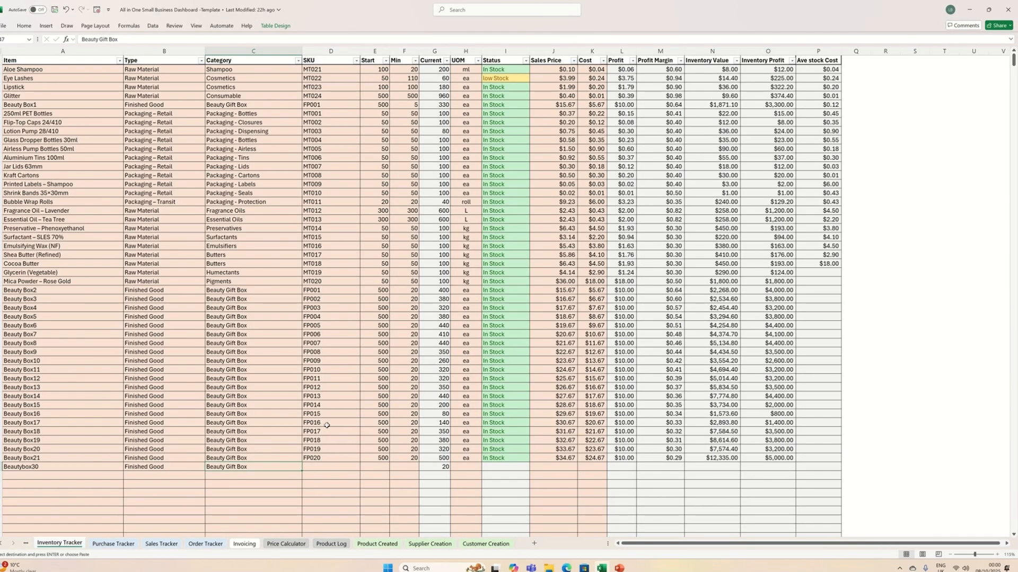
right_click(316, 465)
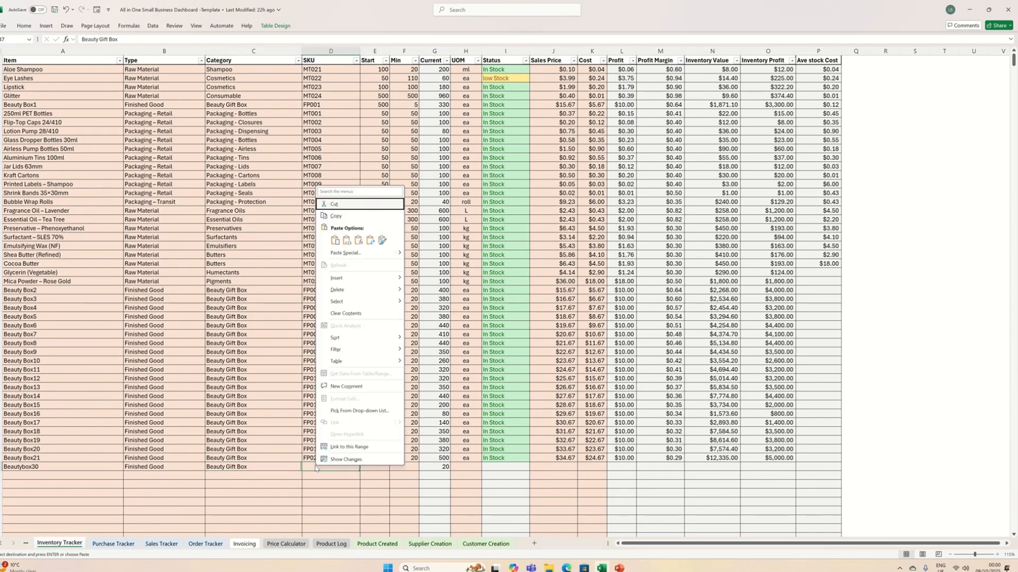
left_click(347, 240)
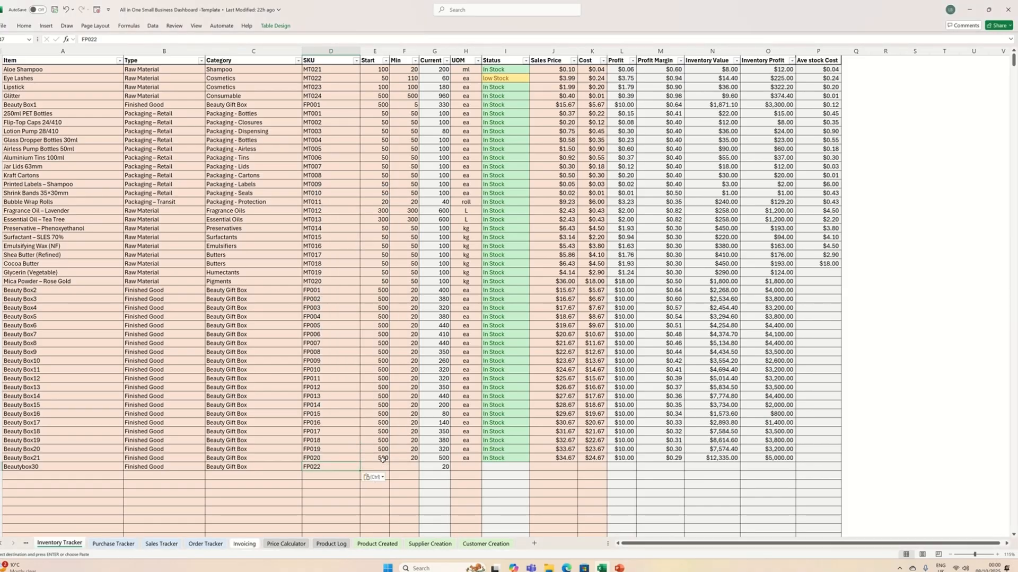
- Set Beautybox30's Start and Min quantities to 20 and its unit of measure to ea in the Inventory Tracker
left_click(363, 545)
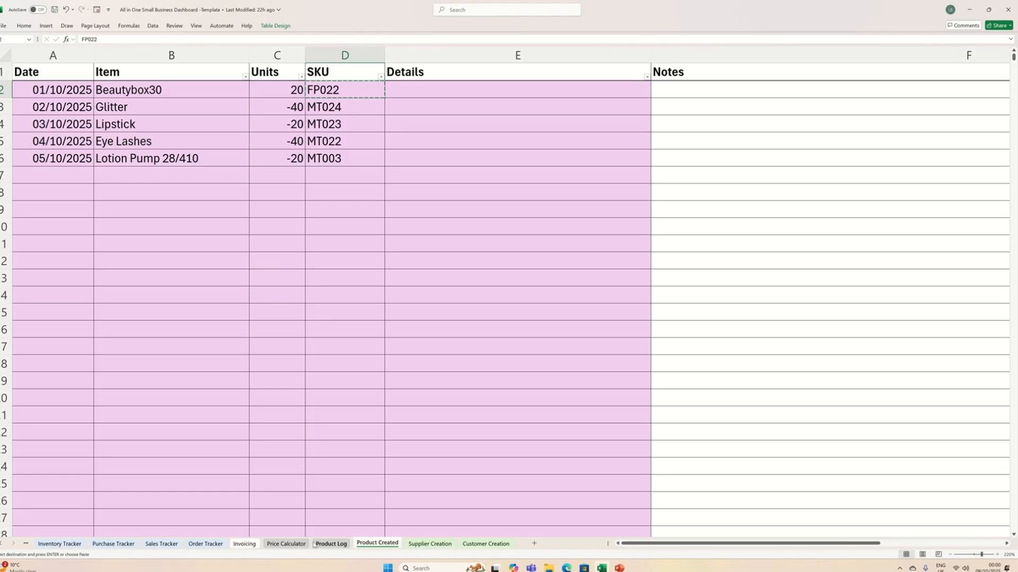
left_click(59, 544)
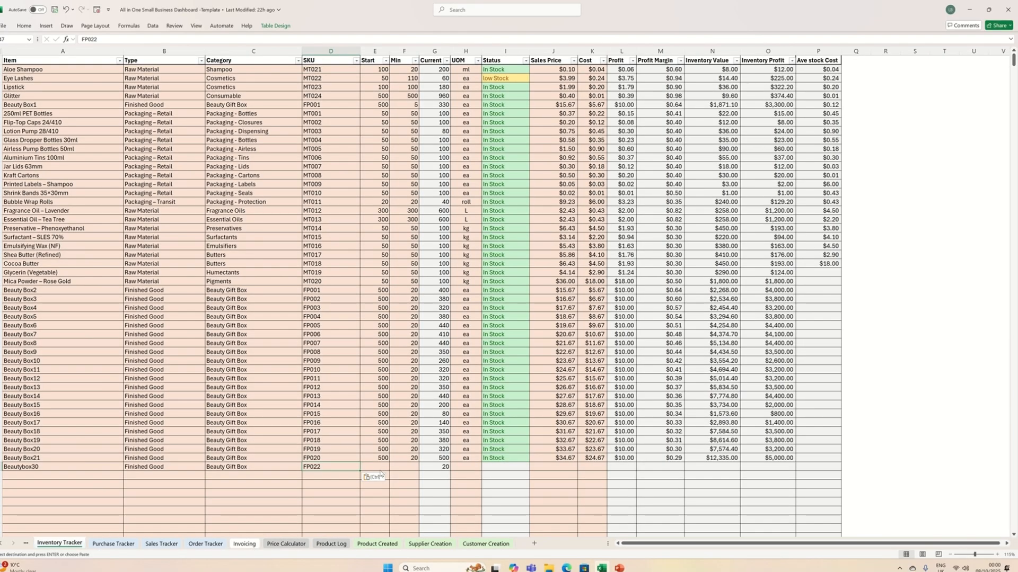
key("Tab")
type("3")
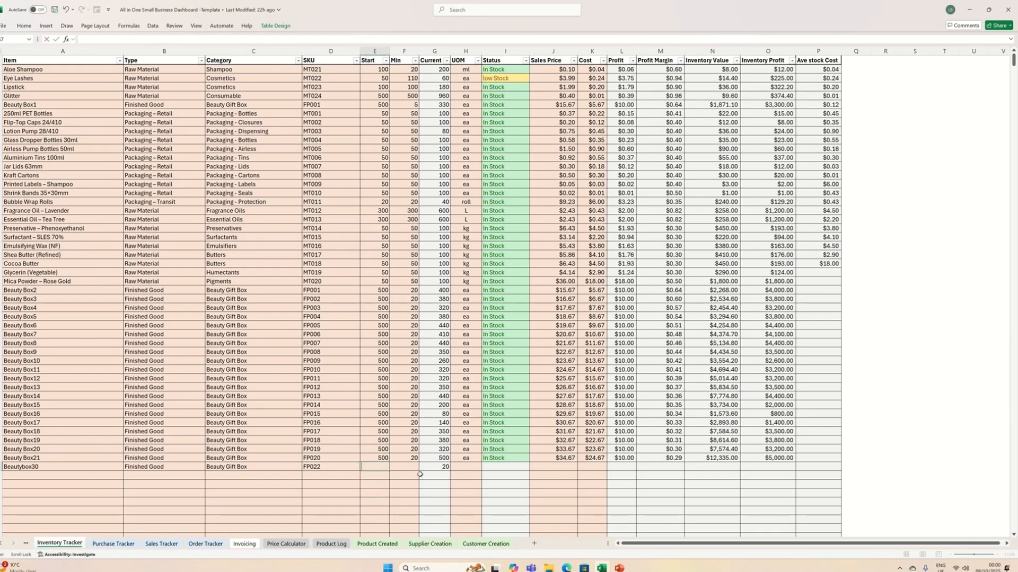
type("20")
key("Tab")
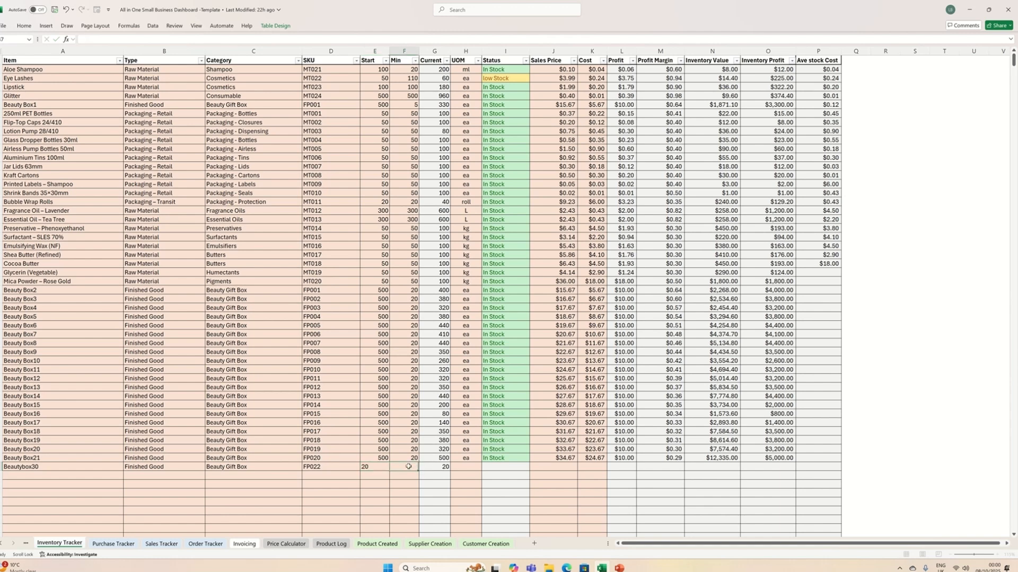
type("20")
left_click(472, 465)
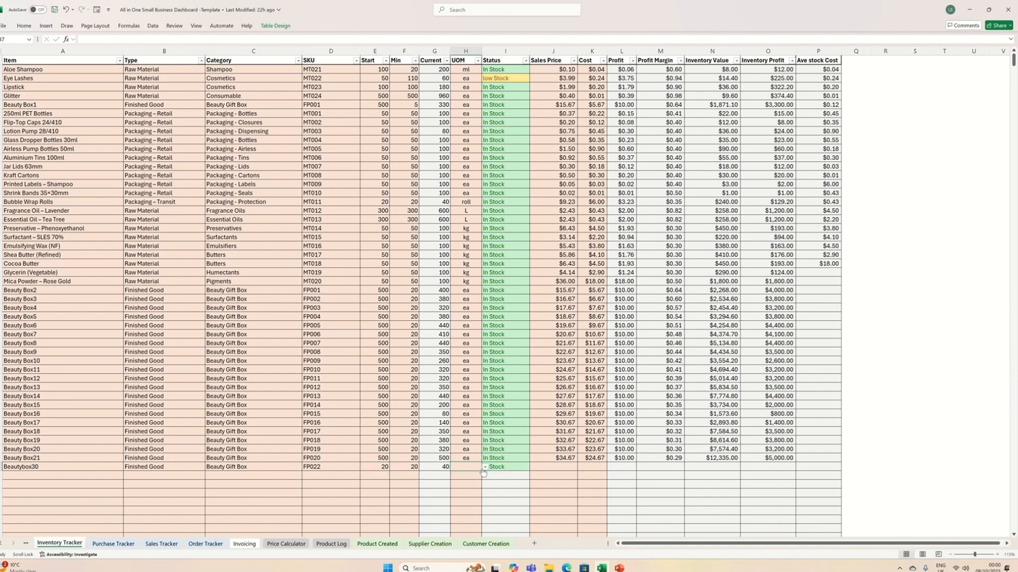
left_click(484, 467)
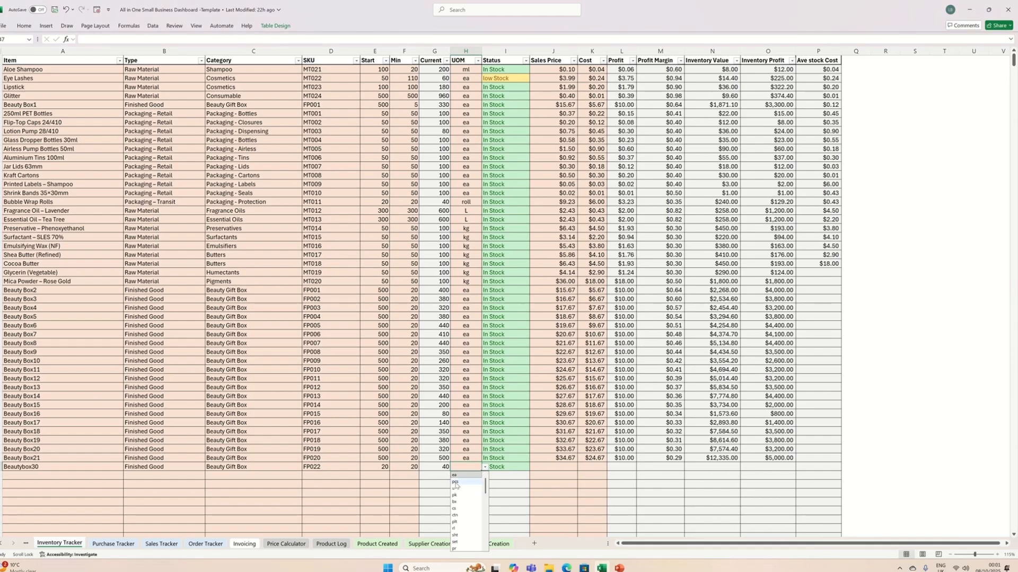
left_click(462, 484)
- Look up Beautybox30 in the Price Calculator and enter 45.17 as its Sales Price in the Inventory Tracker
left_click(552, 465)
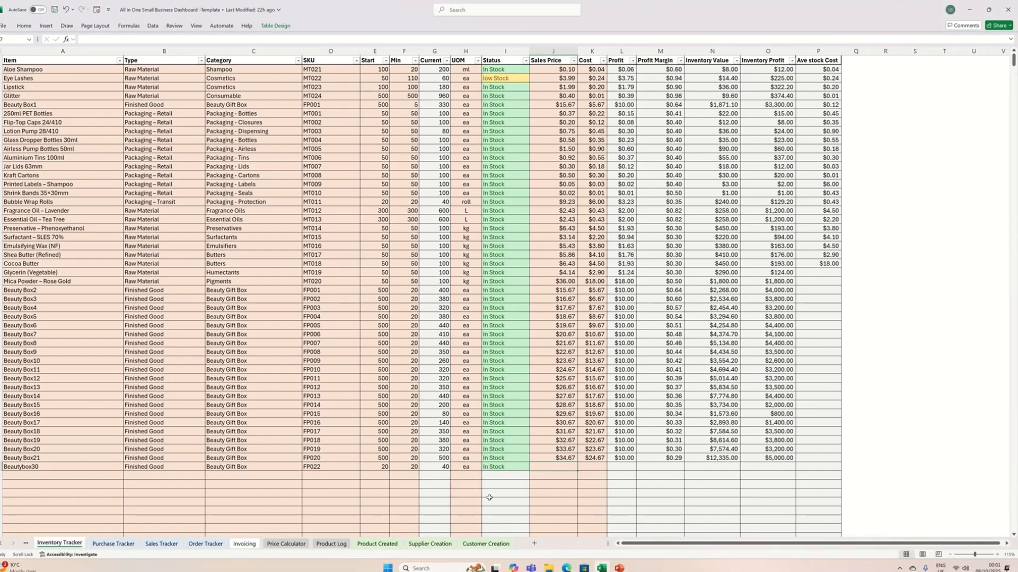
left_click(370, 545)
left_click(331, 544)
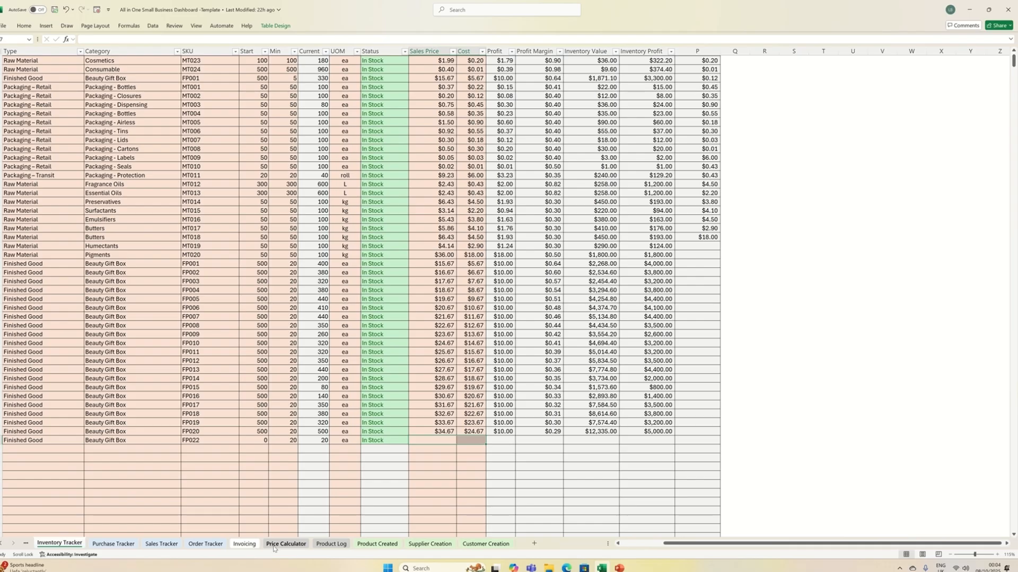
left_click(286, 544)
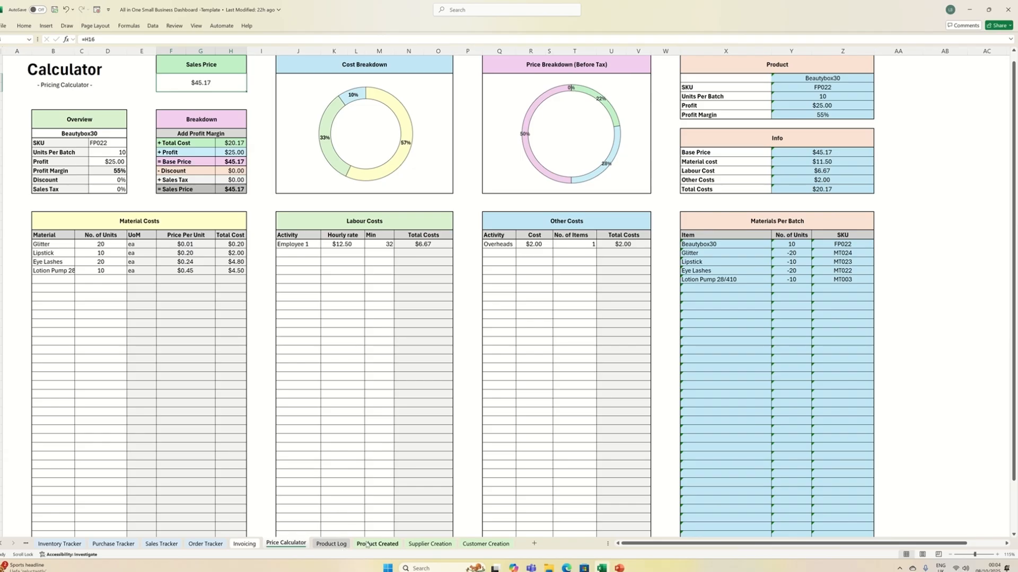
left_click(53, 545)
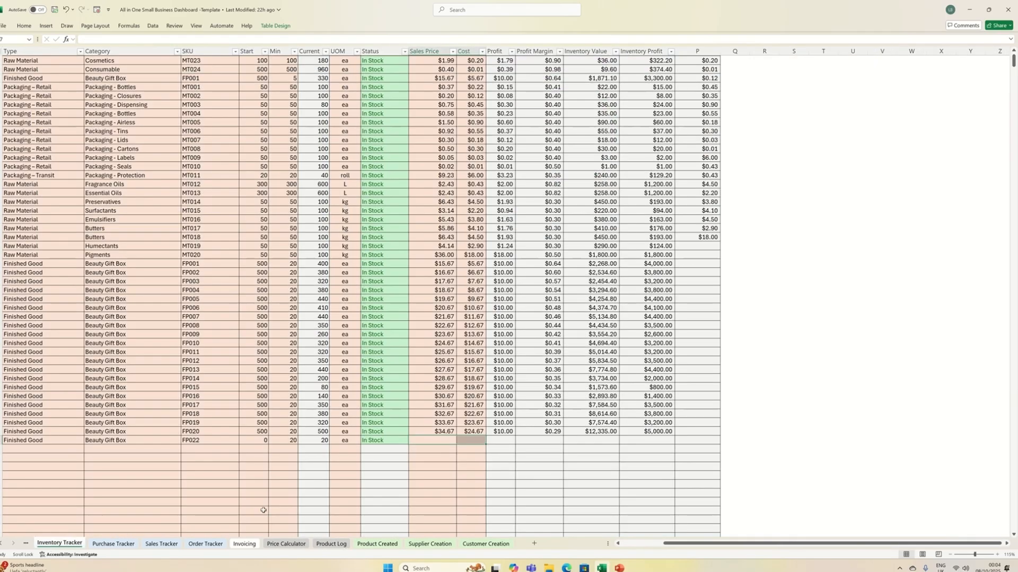
left_click(434, 441)
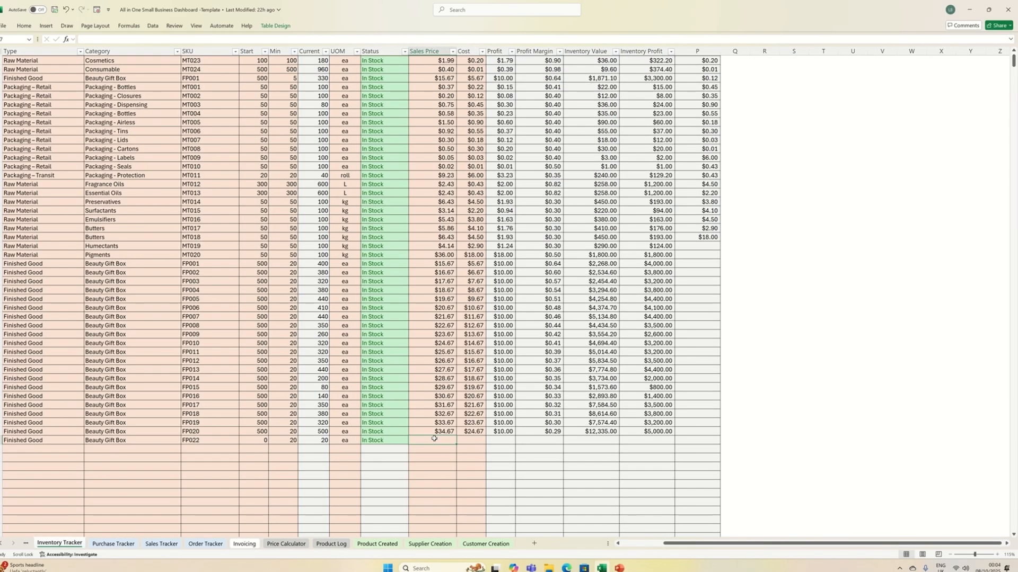
type("45.17")
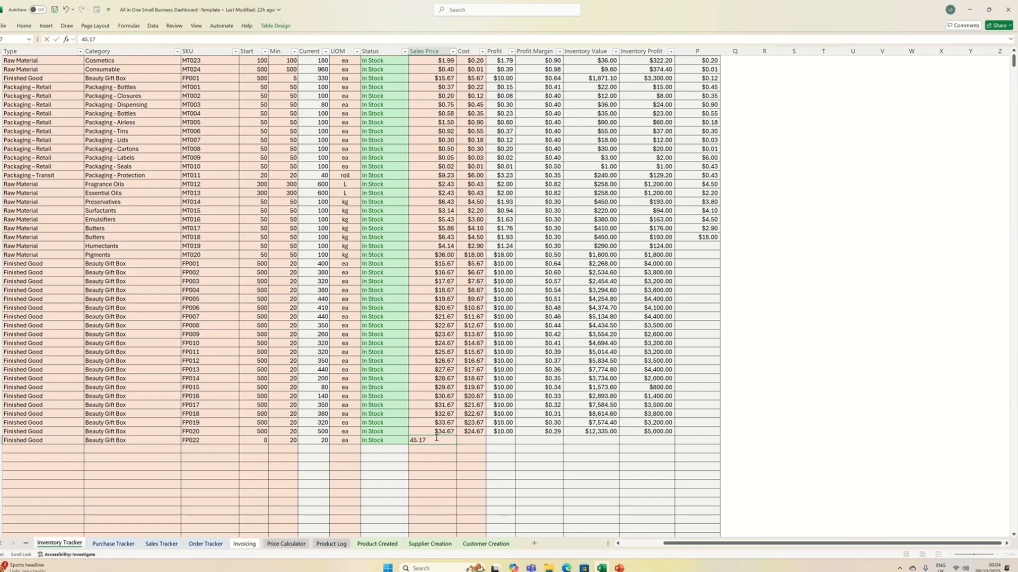
- Enter 20.17 as Beautybox30's Cost in the Inventory Tracker
scroll(432, 440, "right", 1)
left_click(385, 441)
type("20")
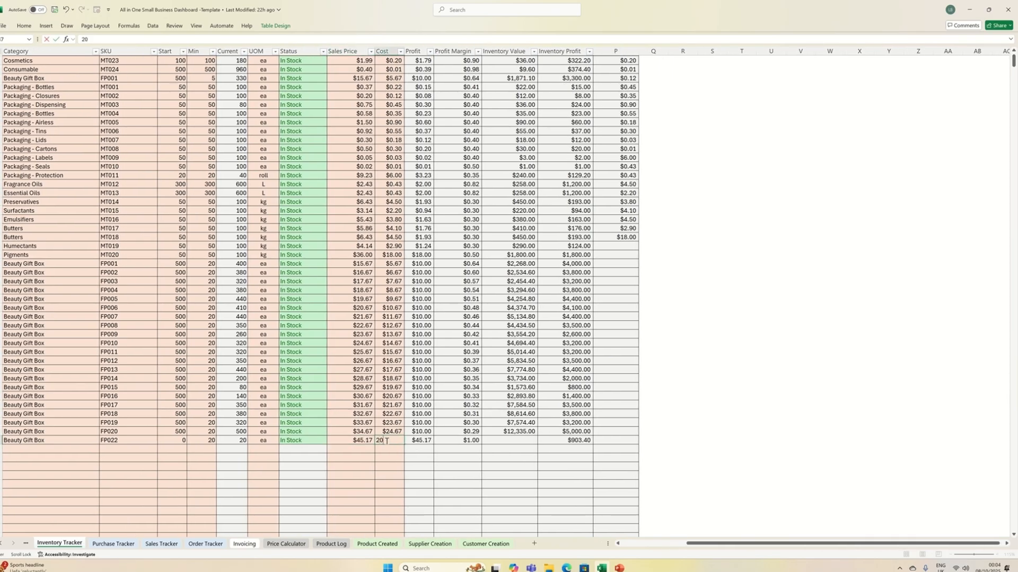
type(".17")
key("Return")
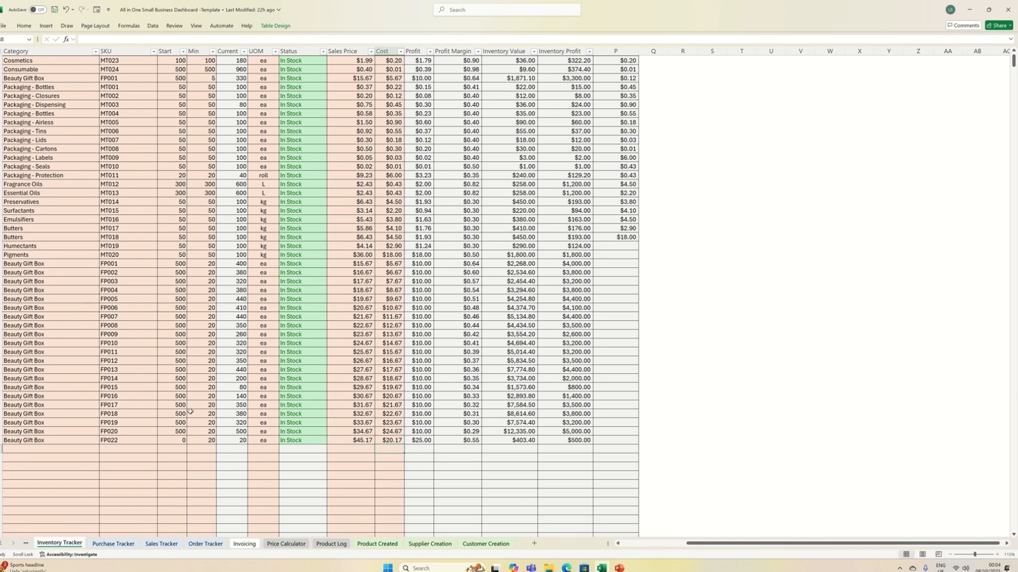
- Check the Start, Min and Current quantities in Beautybox30's Inventory Tracker row
left_click(173, 442)
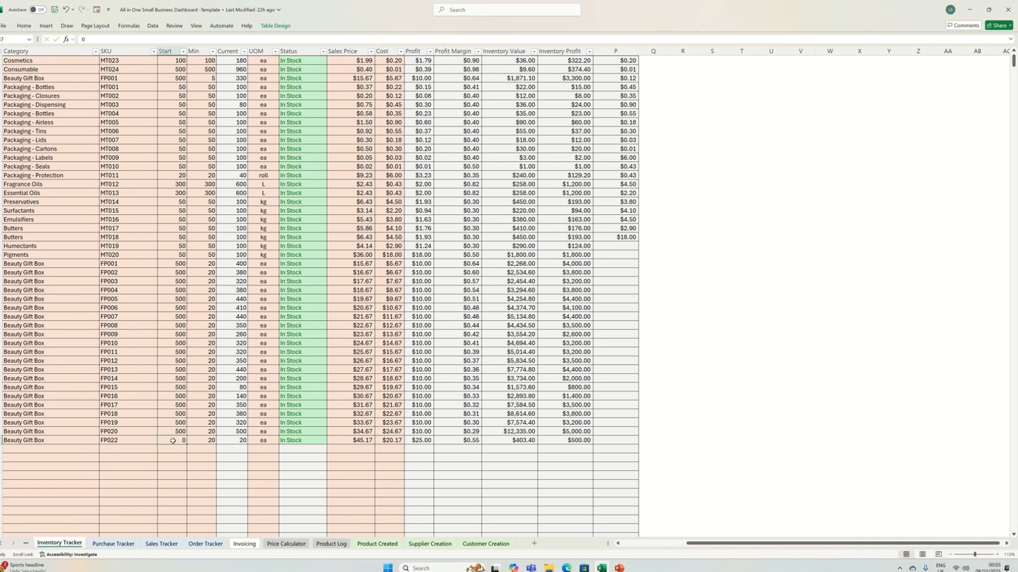
key("Return")
left_click(196, 441)
scroll(249, 471, "up", 1)
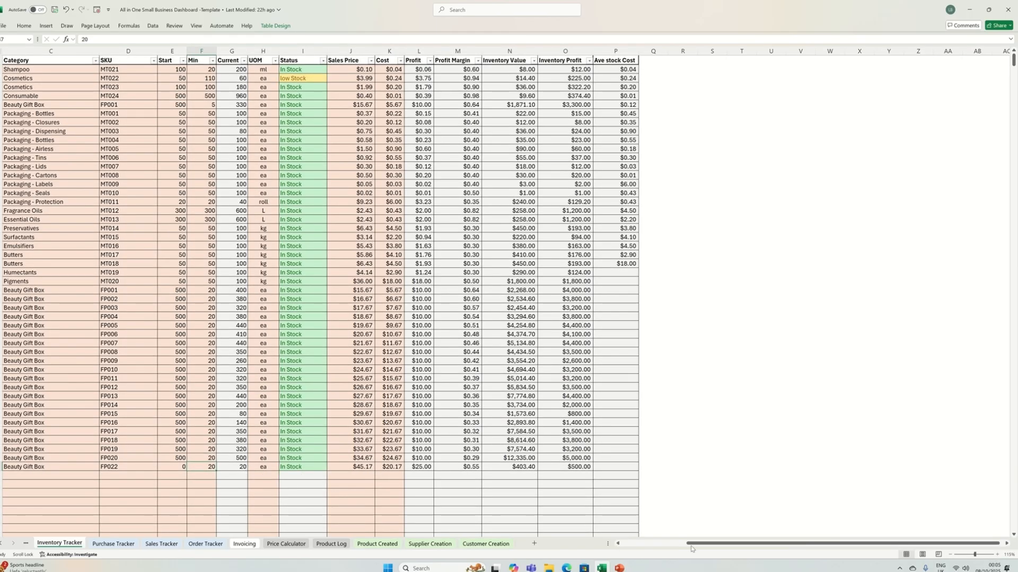
left_click_drag(691, 546, 447, 470)
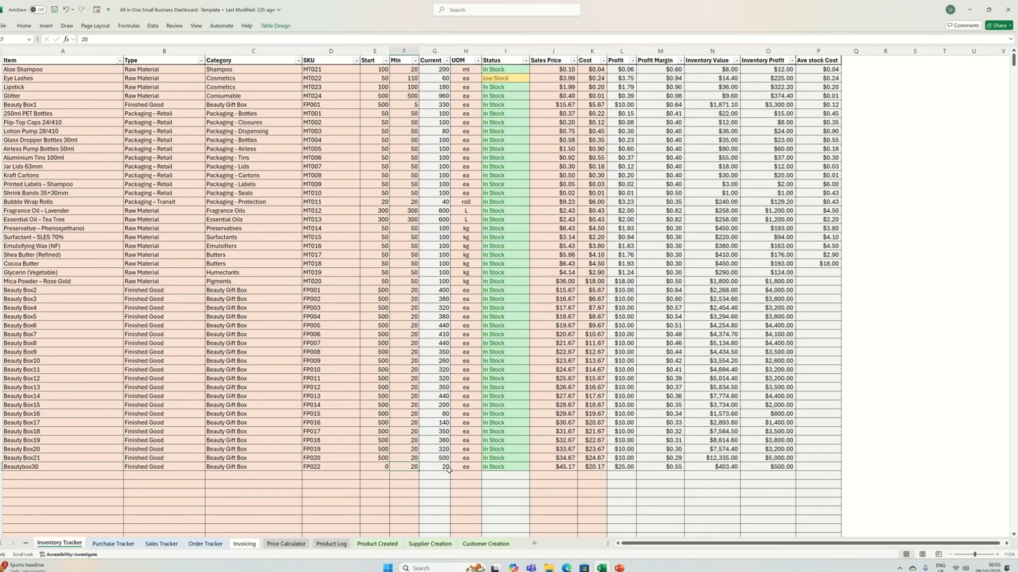
left_click(439, 466)
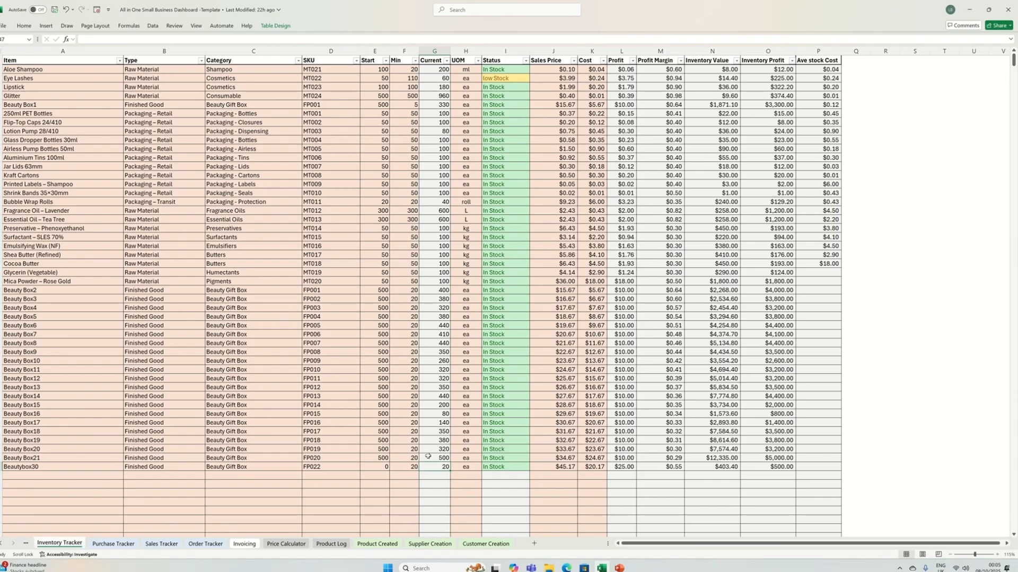
- Set Beautybox30's Min quantity to 25
left_click(406, 466)
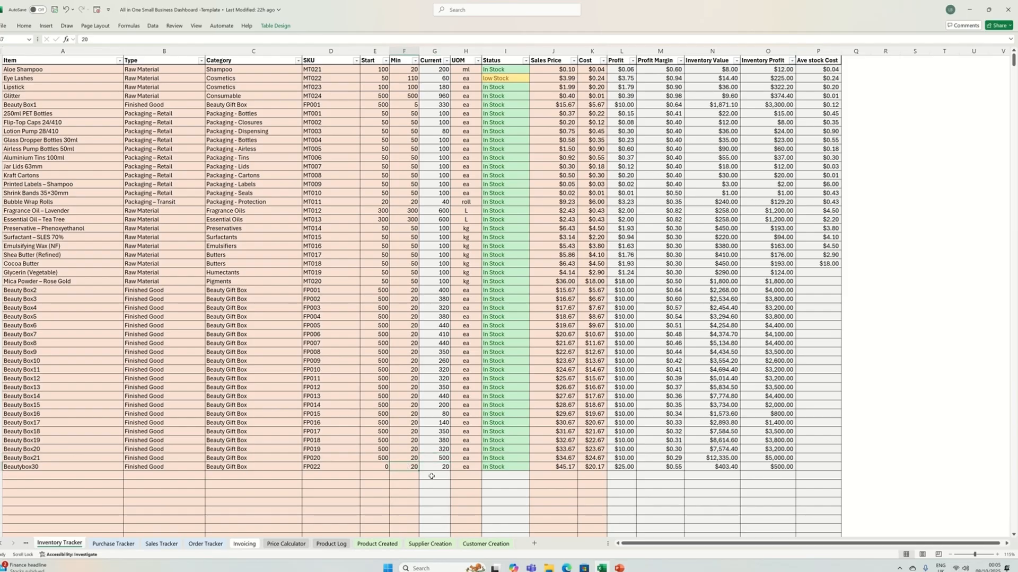
type("25")
left_click_drag(434, 493, 435, 501)
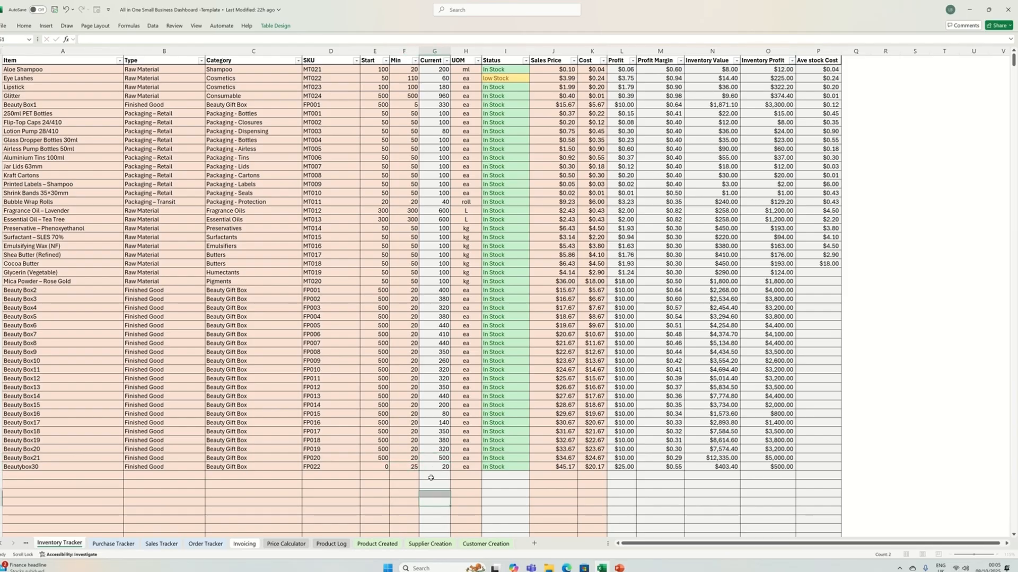
- Set Beautybox30's Min quantity to 20 in the Inventory Tracker
left_click(397, 468)
type("20")
key("Return")
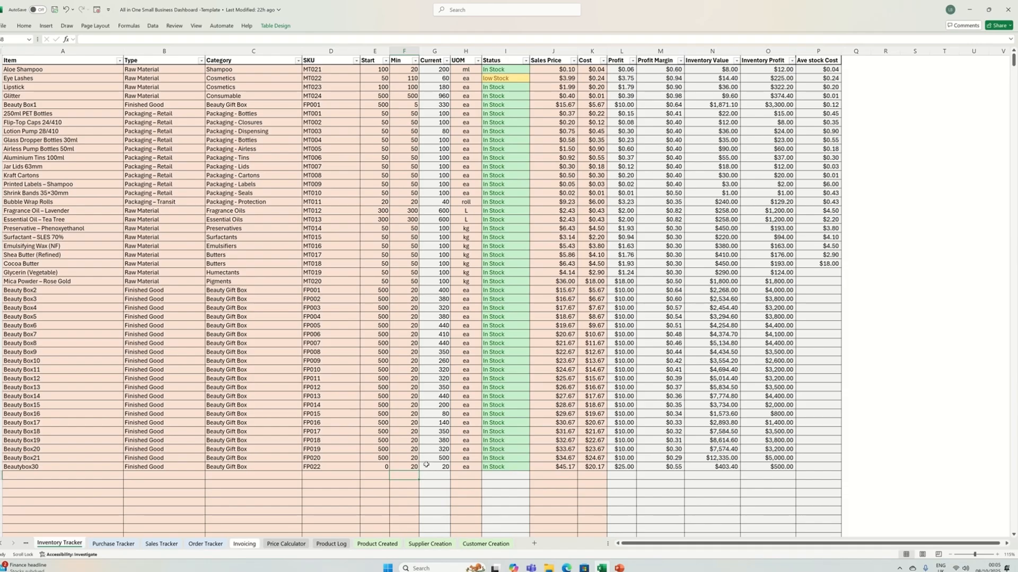
- Trace Beautybox30 through the Product Created, Price Calculator and Product Log sheets, ending back at the Product Created entries
left_click(374, 544)
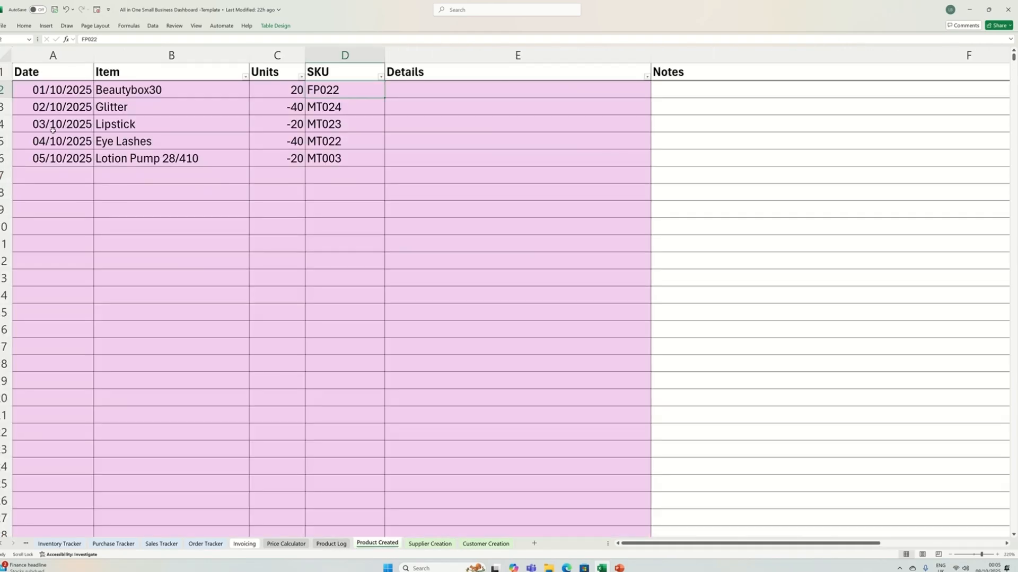
left_click(301, 544)
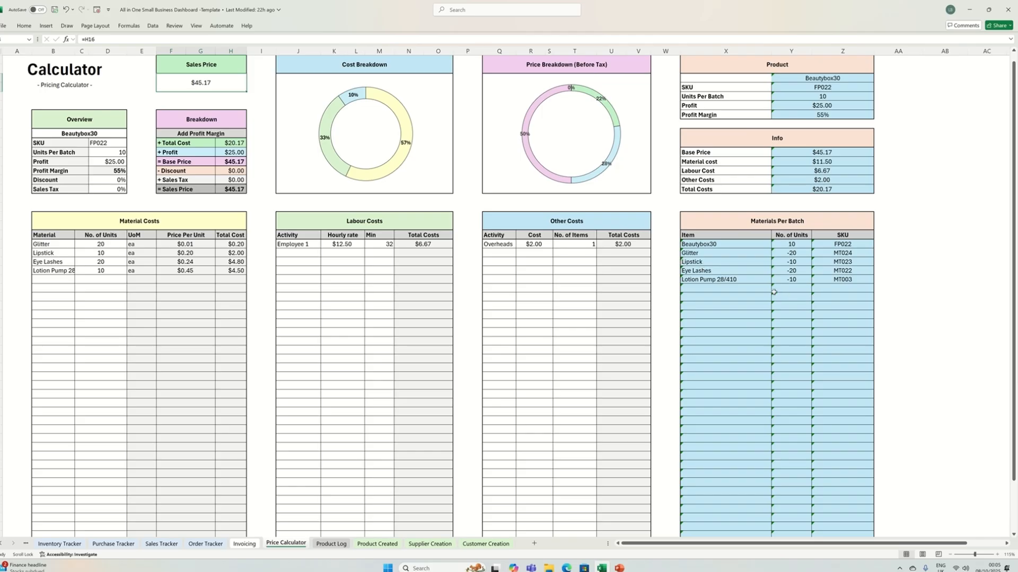
left_click(329, 544)
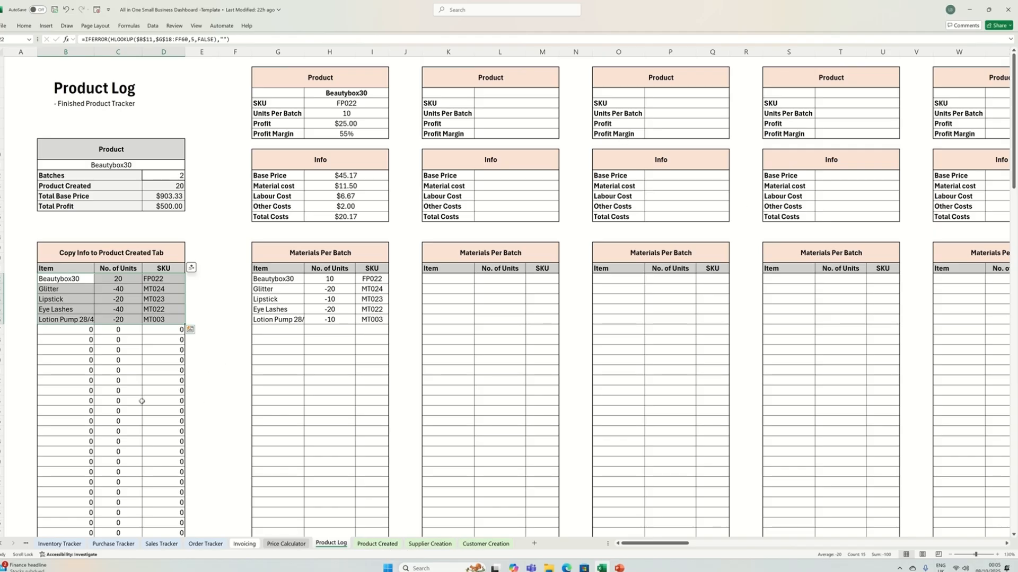
left_click(377, 544)
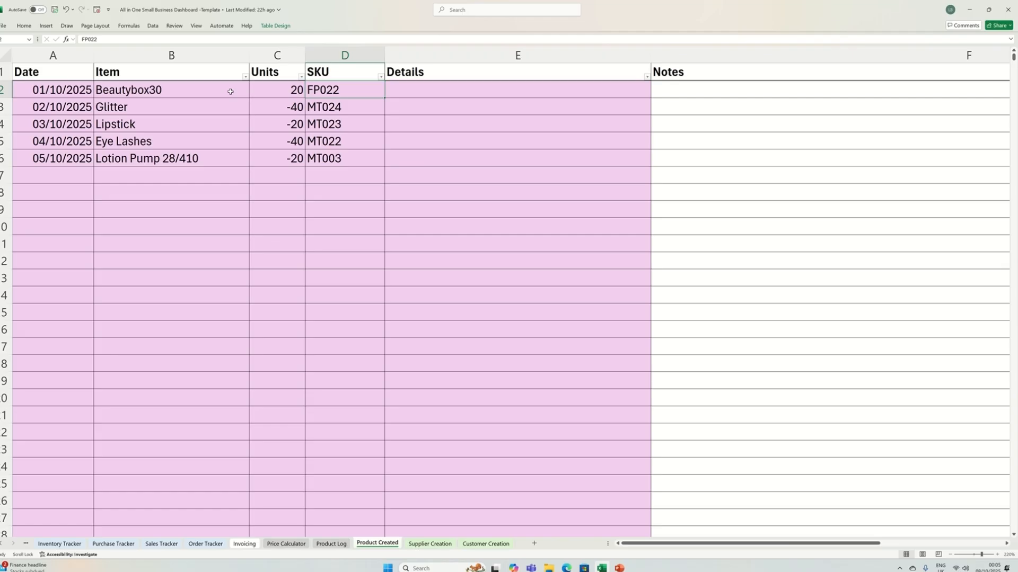
- Select the Beautybox30 entry's Date through SKU in Product Created and compare it with the Inventory Tracker
left_click_drag(76, 90, 350, 90)
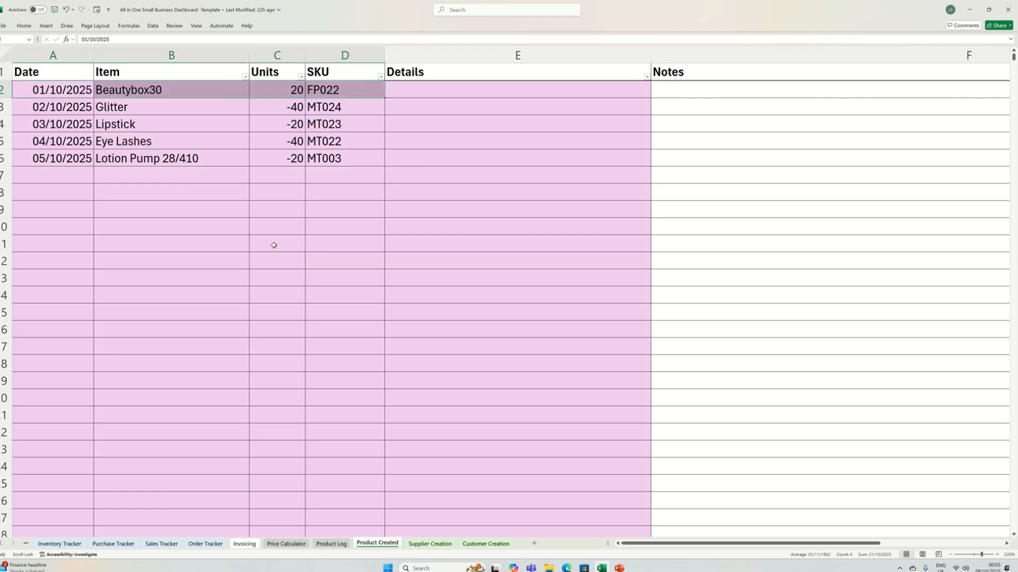
left_click(53, 544)
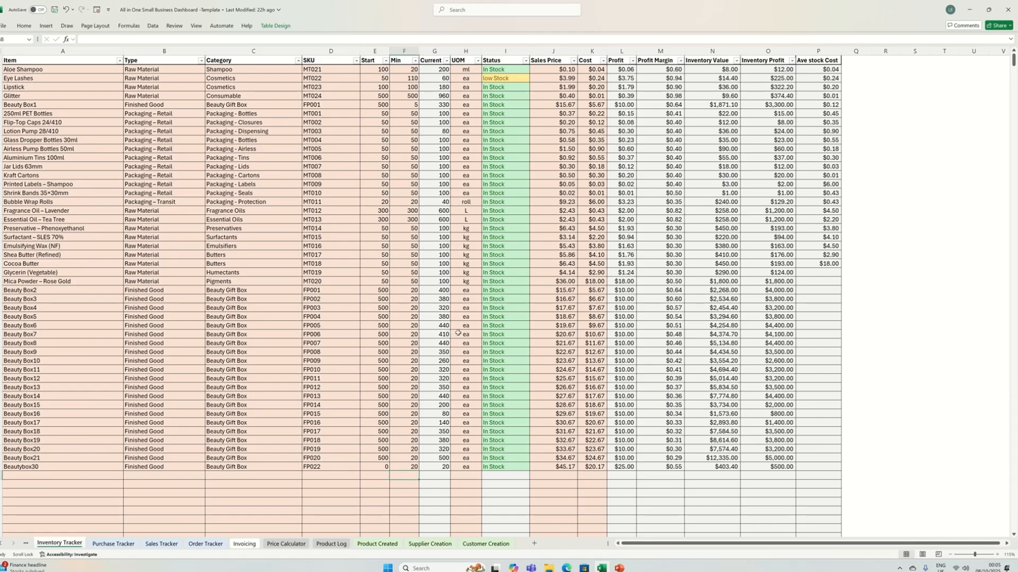
left_click(377, 544)
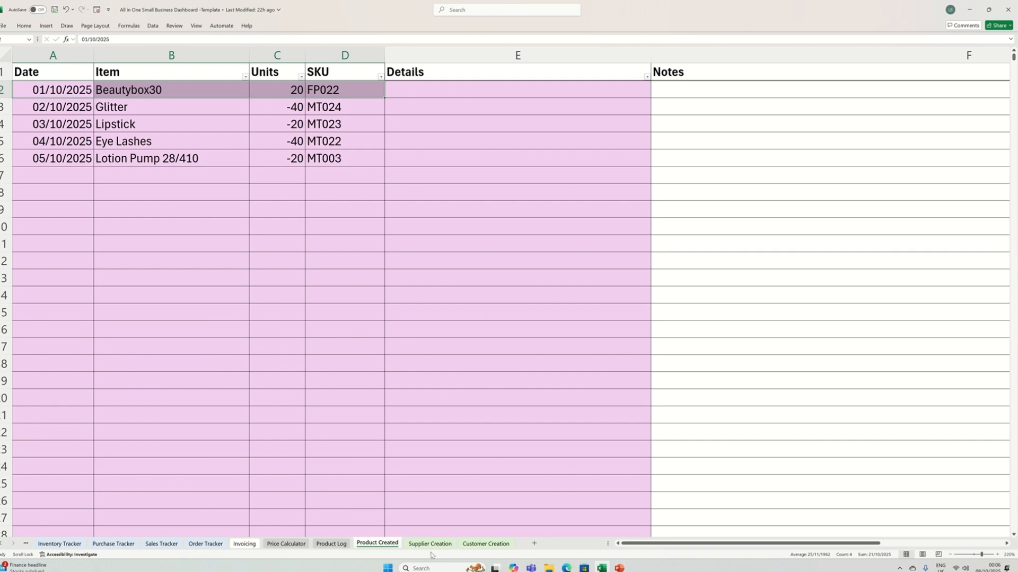
- Examine the supplier names and the available Type, Category and Status options on the Supplier Creation sheet
left_click(414, 544)
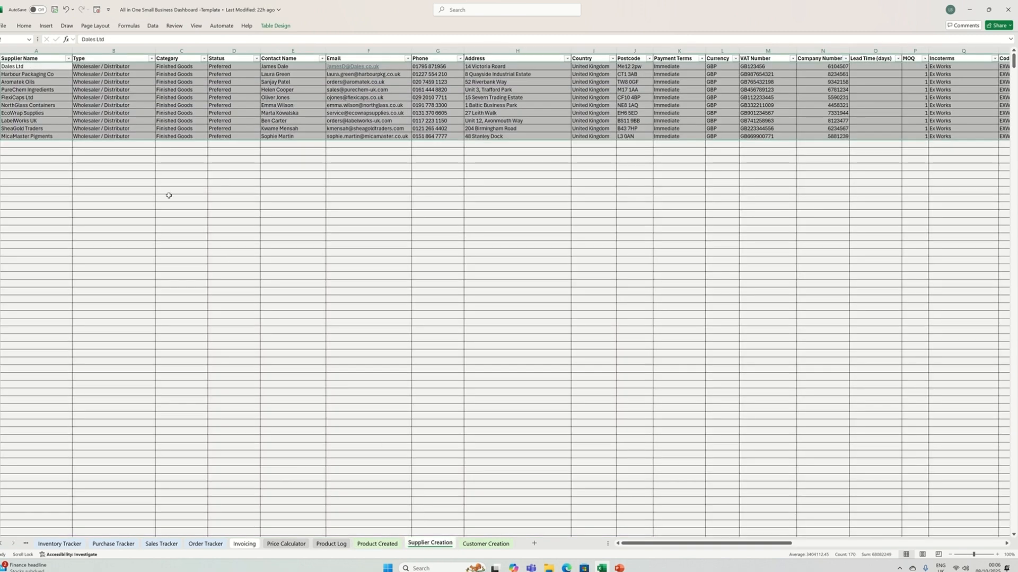
left_click(33, 121)
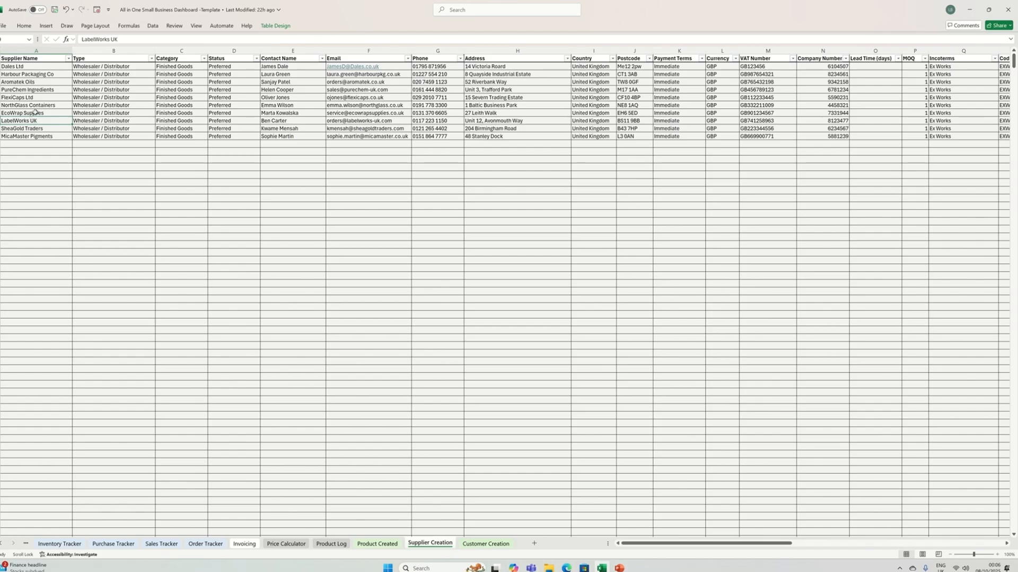
scroll(39, 113, "right", 2)
scroll(61, 119, "left", 2)
left_click(139, 129)
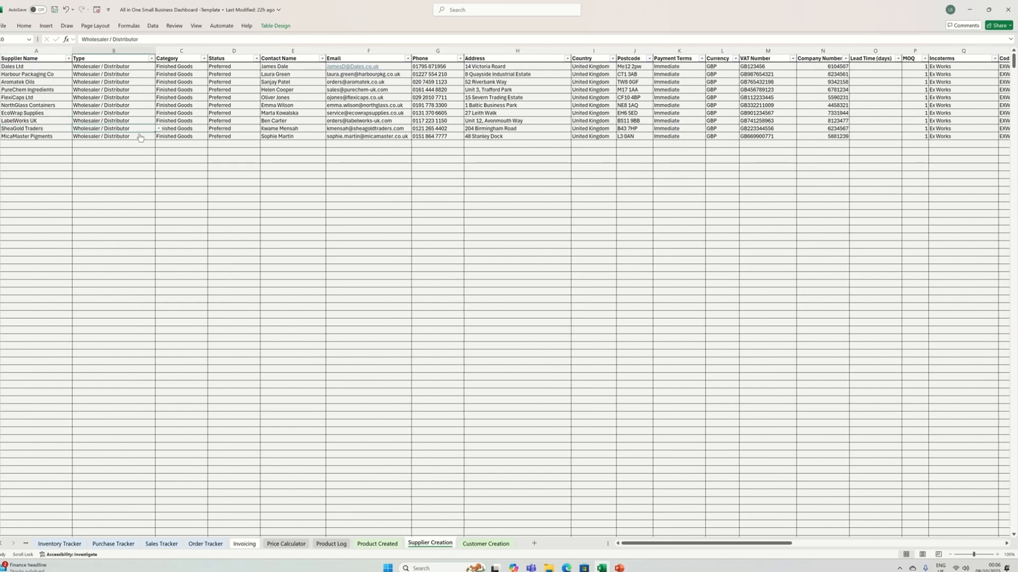
left_click(159, 129)
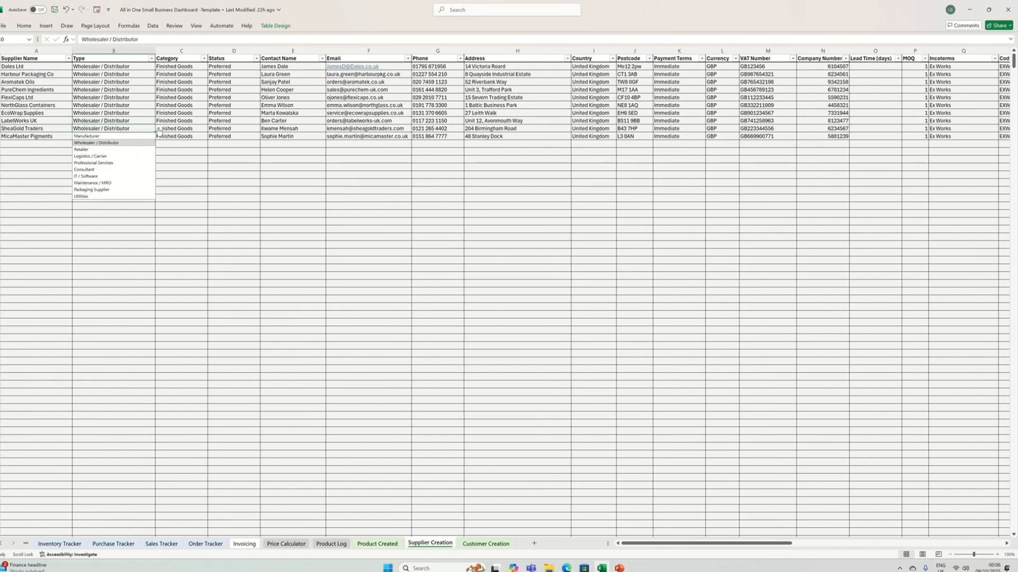
left_click(187, 114)
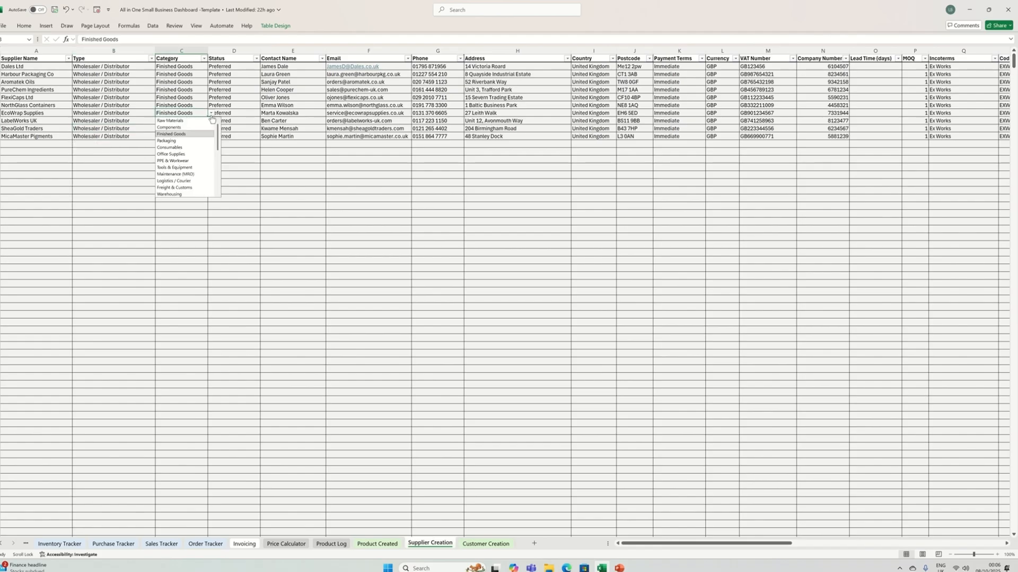
left_click(211, 113)
left_click(240, 120)
left_click(264, 122)
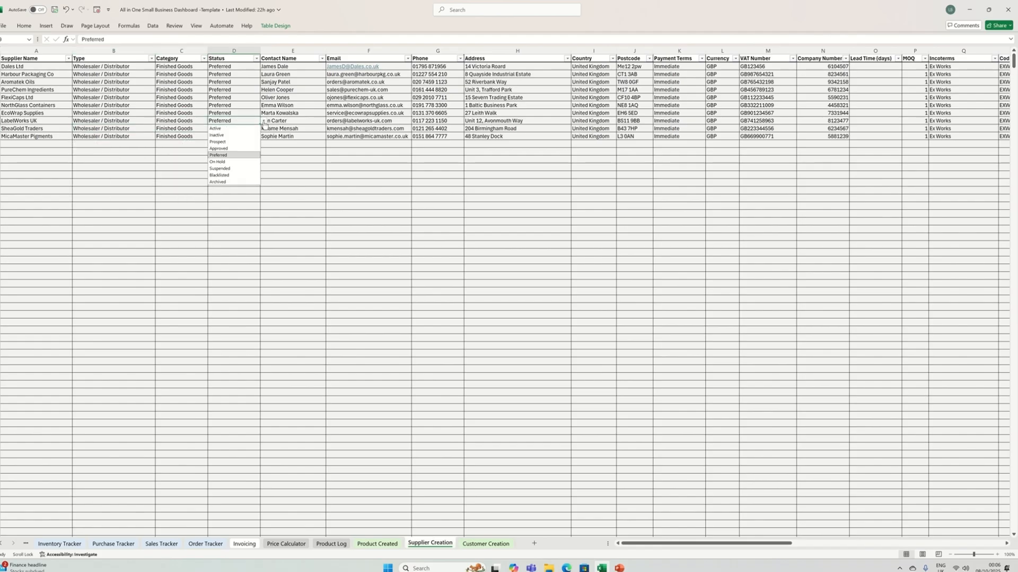
- Look through the suppliers' contact name, email, phone, address and country fields
left_click(279, 122)
left_click(377, 122)
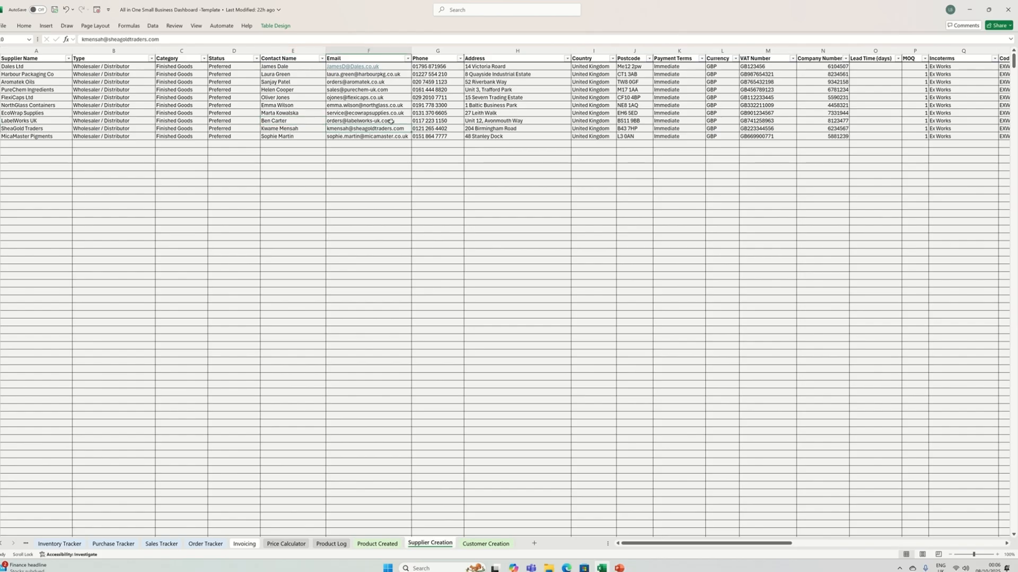
left_click(426, 120)
left_click(471, 127)
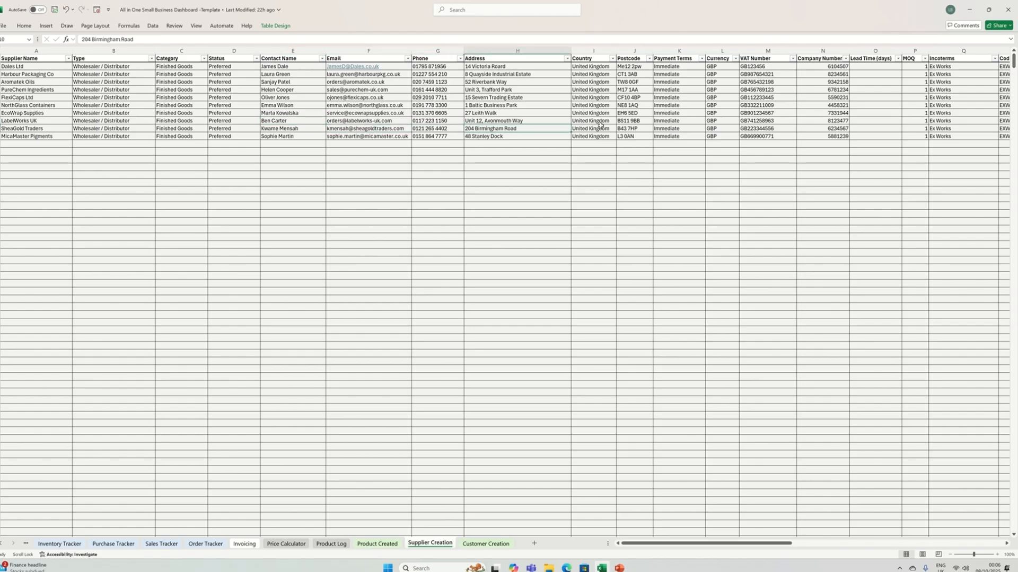
left_click_drag(601, 127, 603, 124)
left_click(620, 129)
left_click(620, 128)
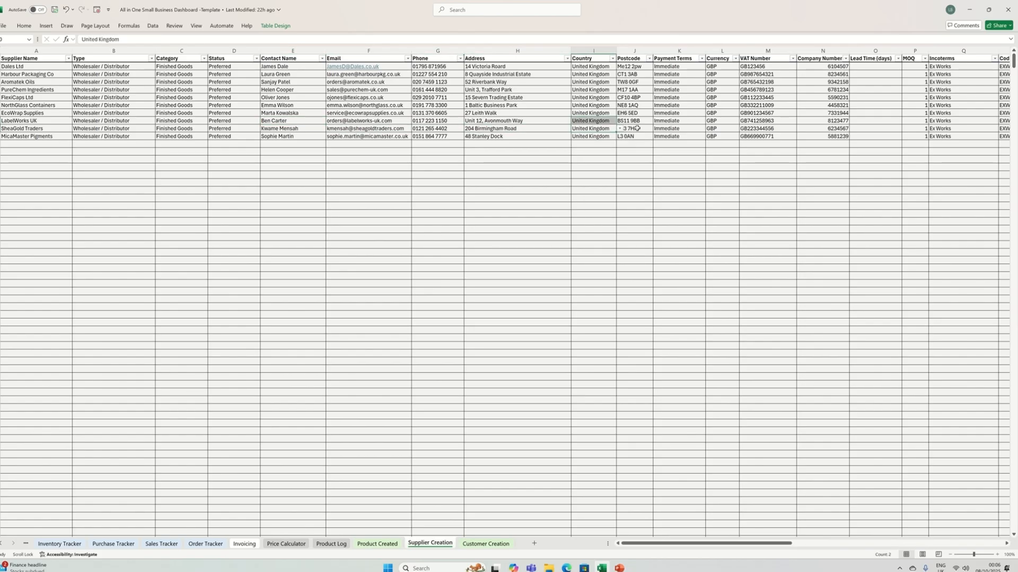
- Examine the suppliers' postcode and payment terms fields and the available currency options
left_click(637, 129)
left_click(674, 129)
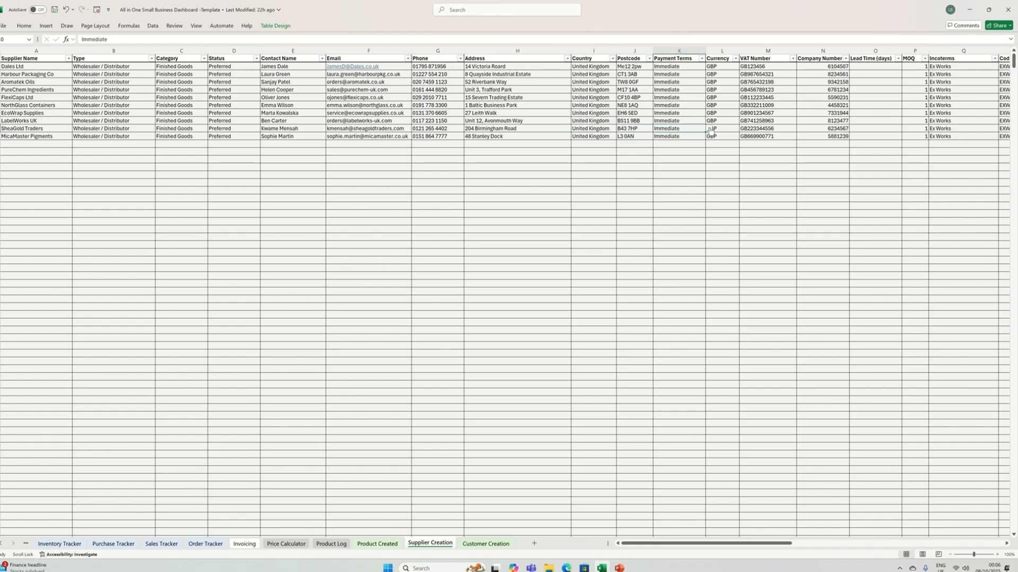
left_click(704, 128)
left_click(713, 129)
left_click(742, 129)
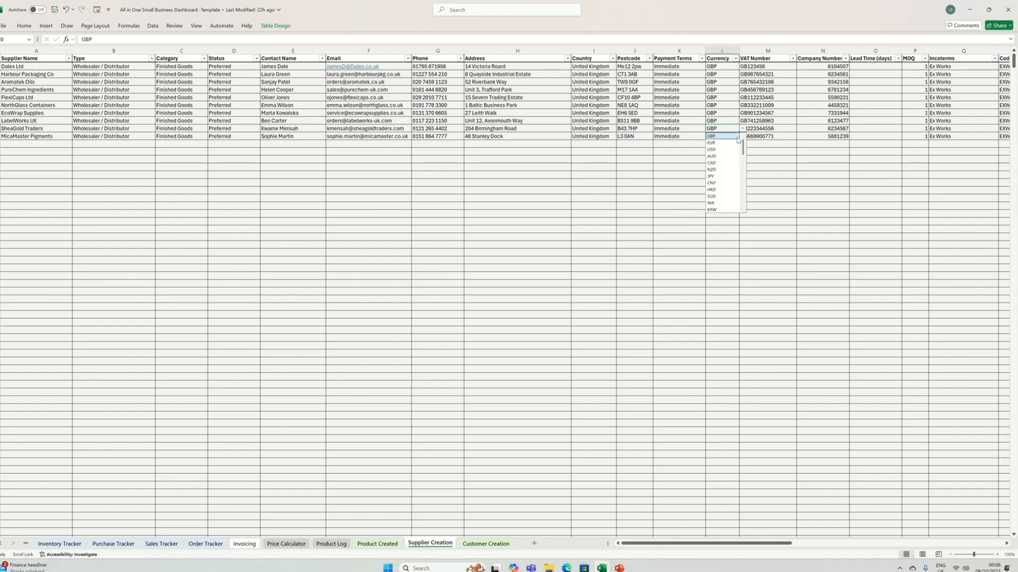
- Examine the suppliers' VAT number, company number, lead time, MOQ, Incoterms and Code columns
left_click_drag(765, 544, 827, 546)
left_click(414, 90)
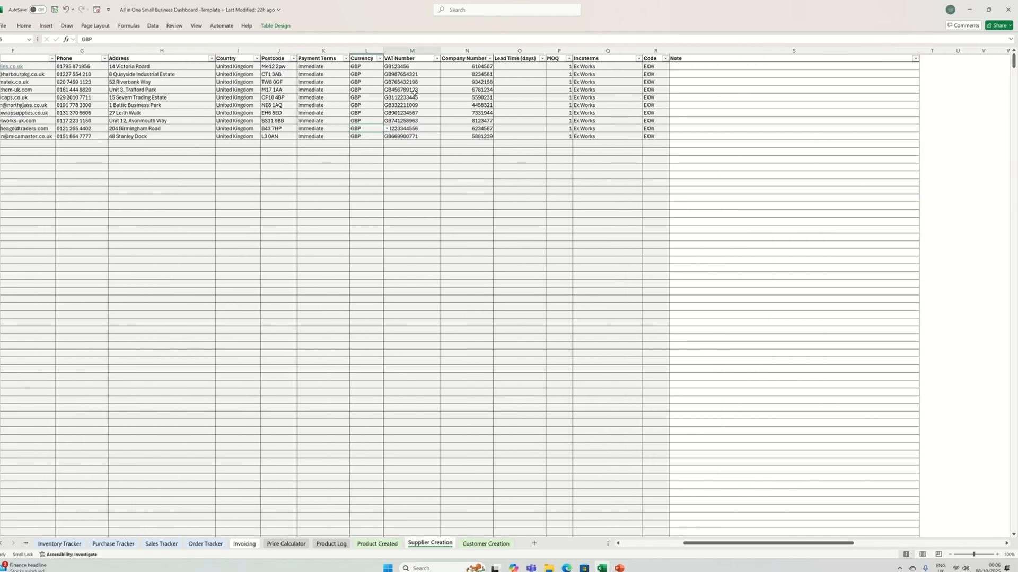
left_click(481, 97)
left_click(520, 94)
left_click(559, 93)
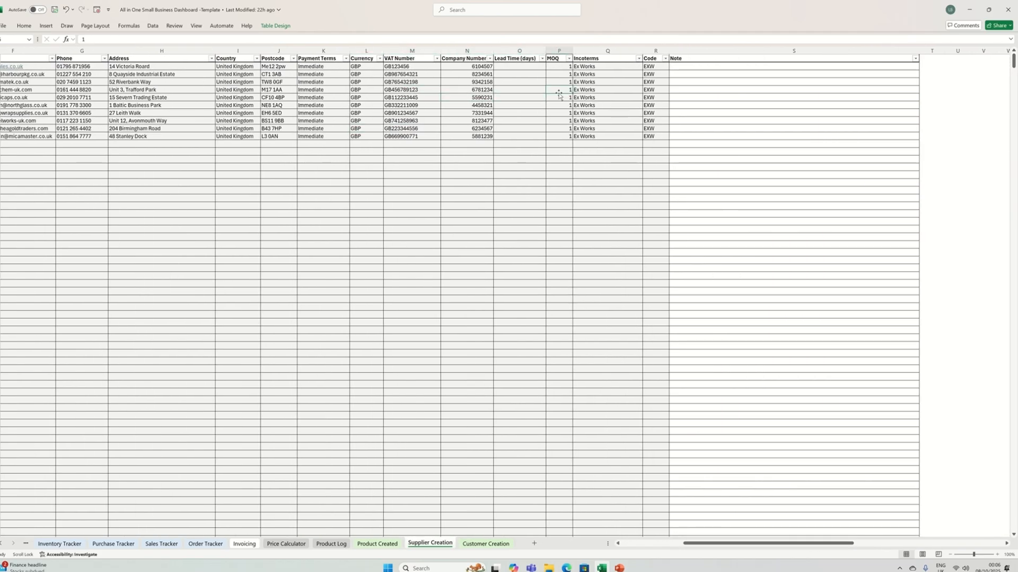
left_click(593, 106)
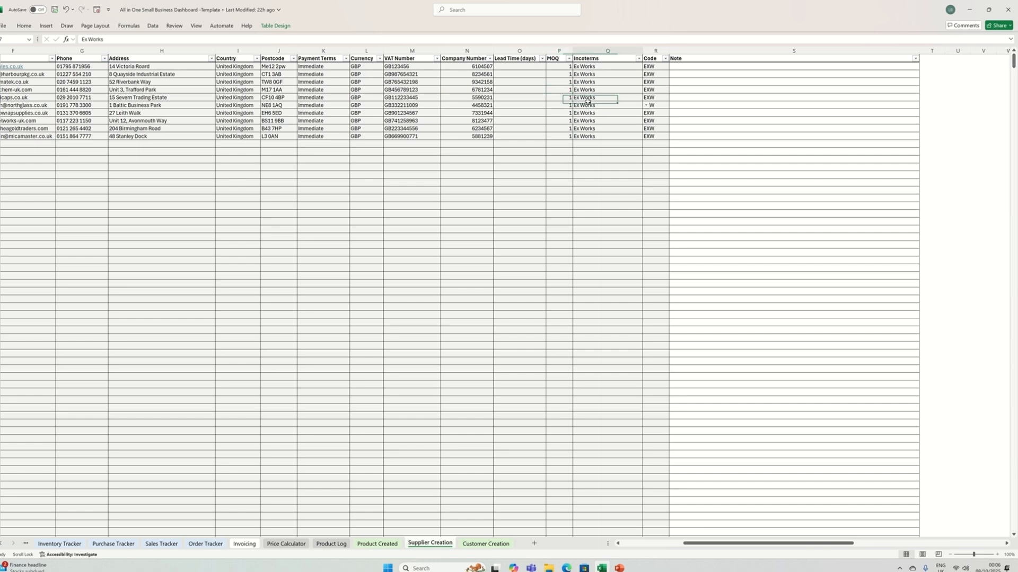
left_click(647, 108)
left_click(648, 108)
left_click(658, 105)
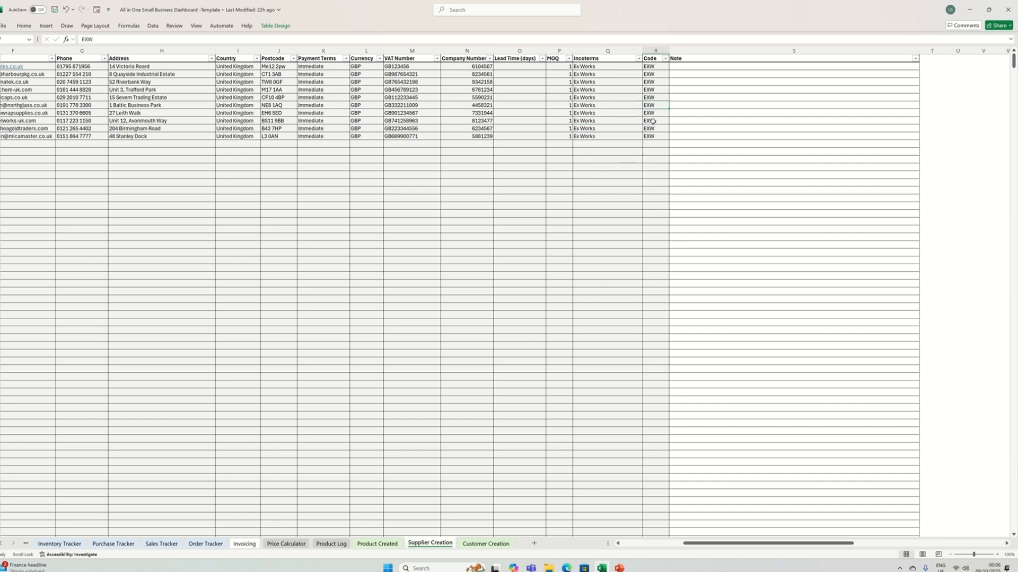
- Open the Customer Creation sheet and start a screen capture of it
left_click(485, 544)
key("super+shift+s")
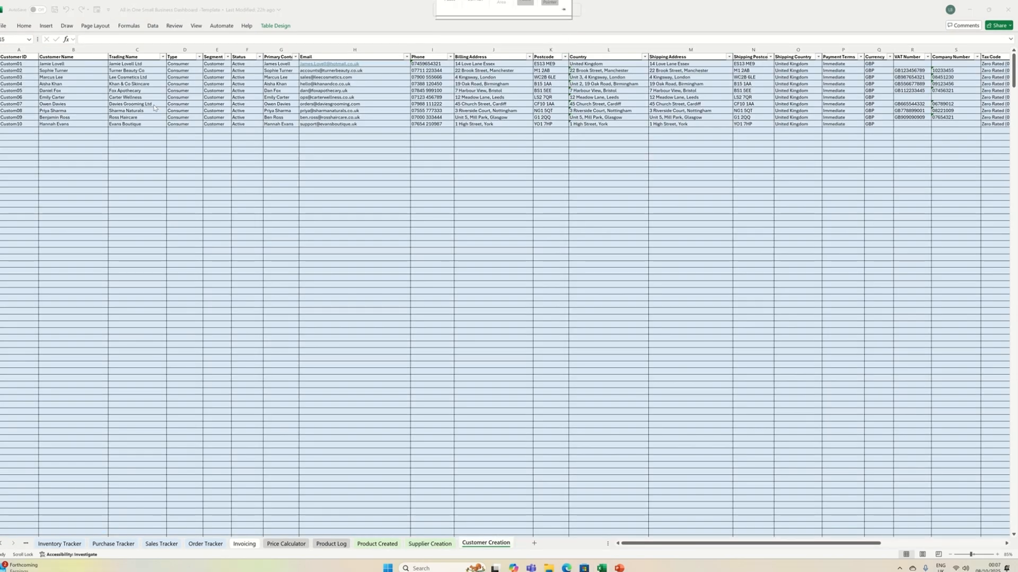